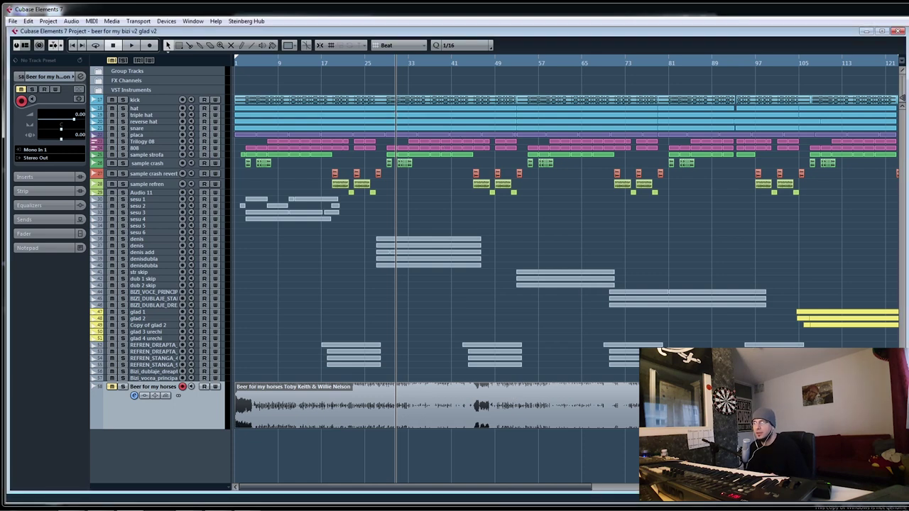
# - Play the Beer for my horses reference track soloed from the start, and delete that track from the project
pyautogui.press('h')
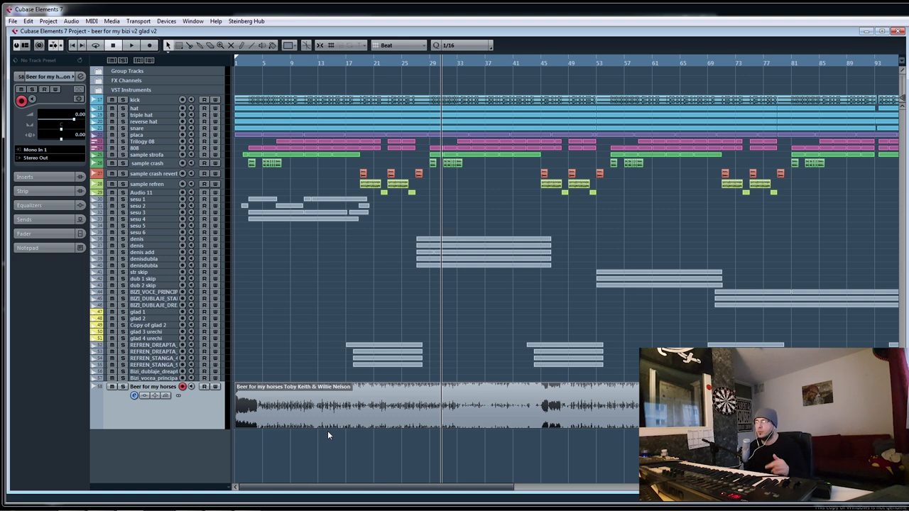
pyautogui.click(122, 387)
pyautogui.moveTo(256, 64); pyautogui.dragTo(237, 64)
pyautogui.press('space')
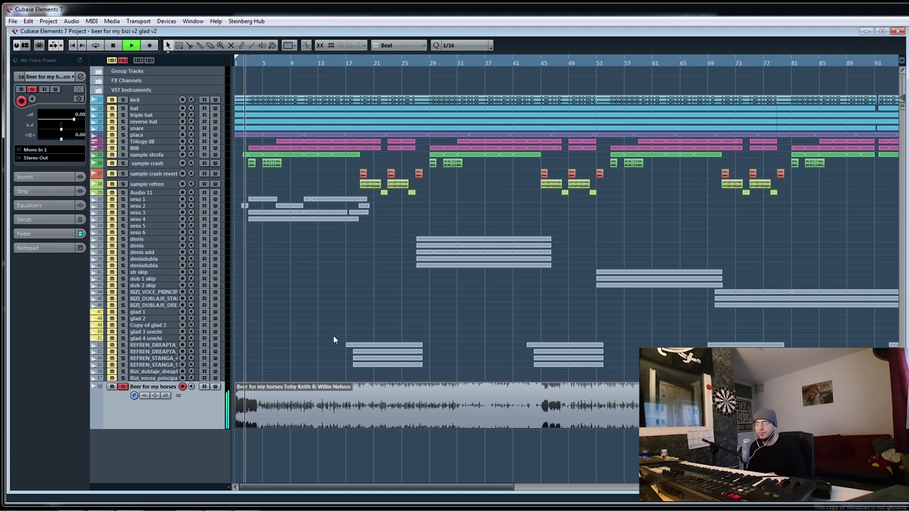
pyautogui.moveTo(306, 500)
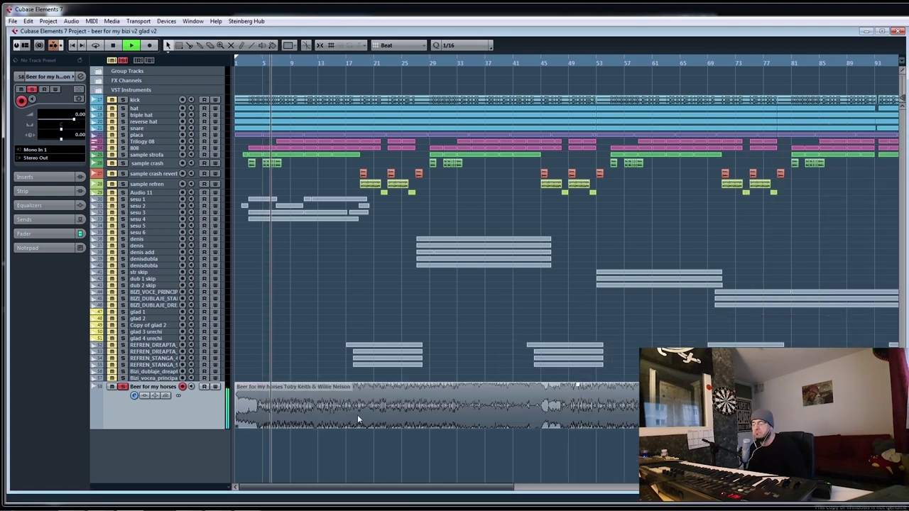
pyautogui.press('space')
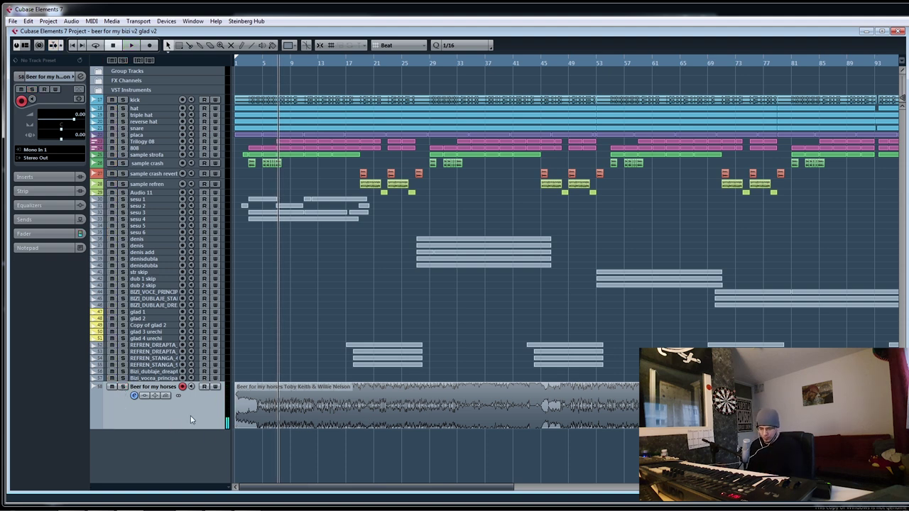
pyautogui.press('Delete')
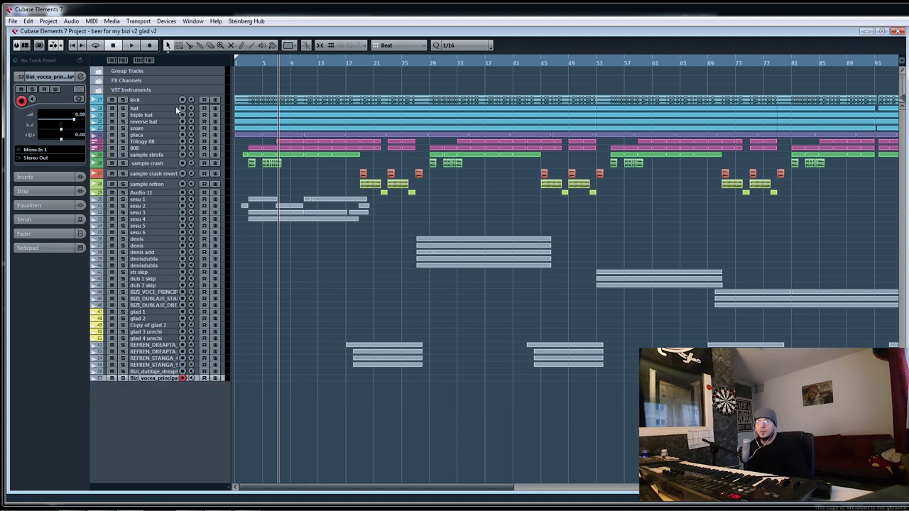
# - Play the full arrangement with vocals from near the beginning of the song
pyautogui.click(261, 65)
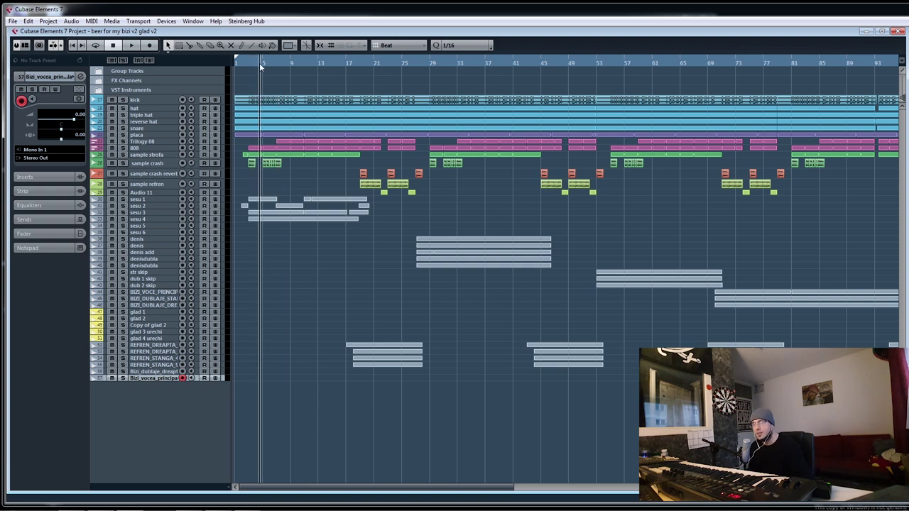
pyautogui.moveTo(252, 57)
pyautogui.mouseDown()
pyautogui.moveTo(236, 66)
pyautogui.moveTo(246, 68)
pyautogui.mouseUp()
pyautogui.press('space')
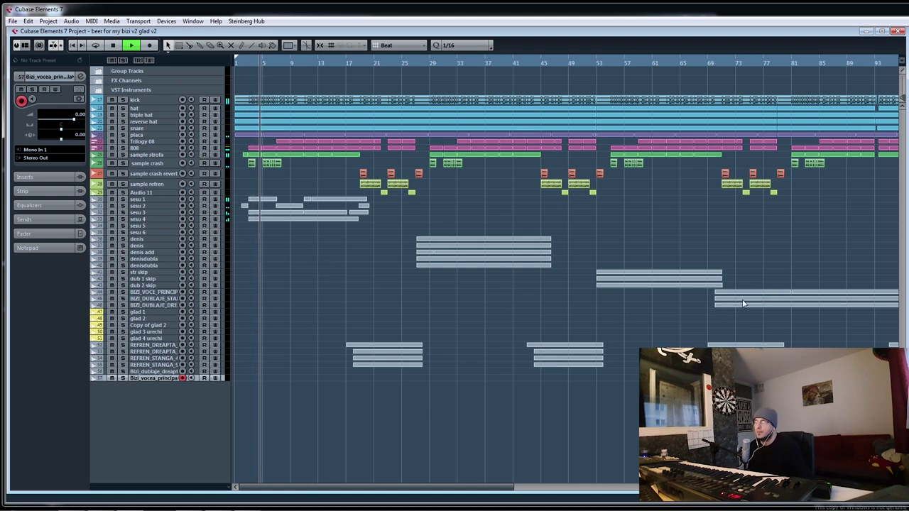
# - Stop playback and mute the five vocal group channels, from sesu through refren, in the MixConsole
pyautogui.press('F3')
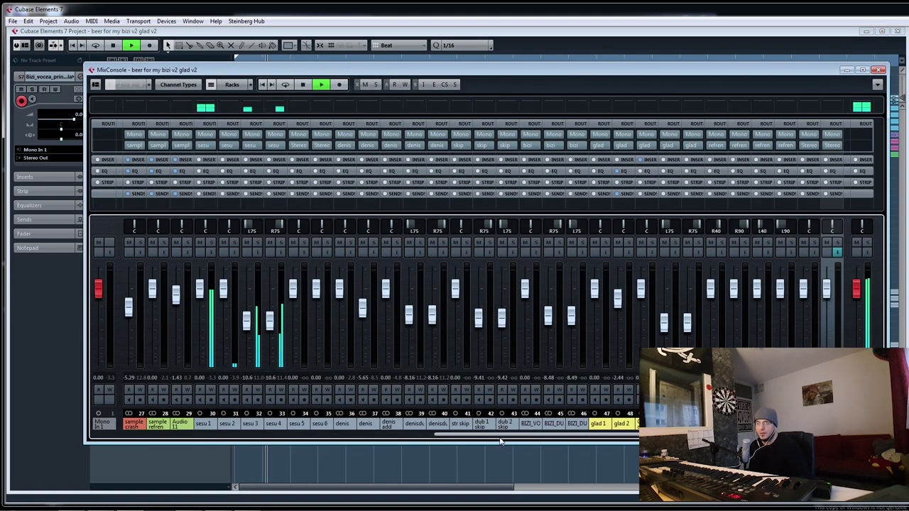
pyautogui.press('space')
pyautogui.moveTo(502, 433); pyautogui.dragTo(151, 440)
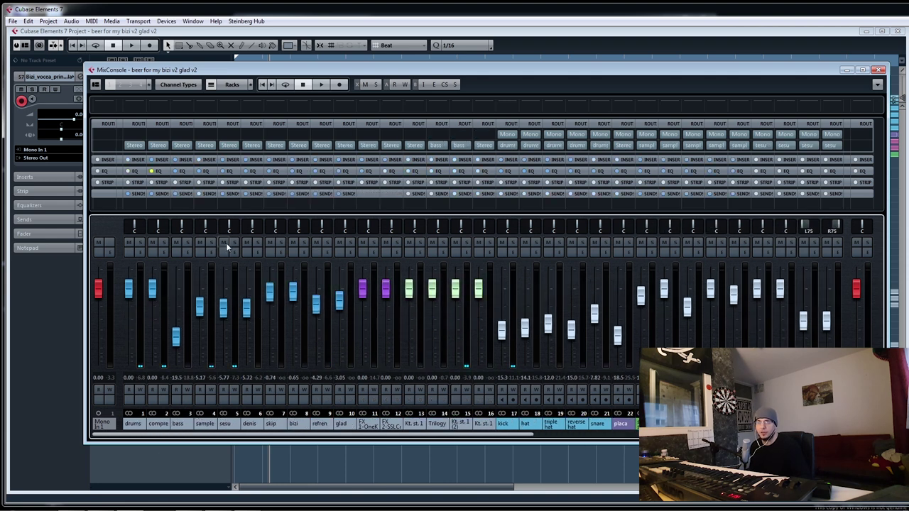
pyautogui.click(223, 244)
pyautogui.click(246, 243)
pyautogui.click(269, 243)
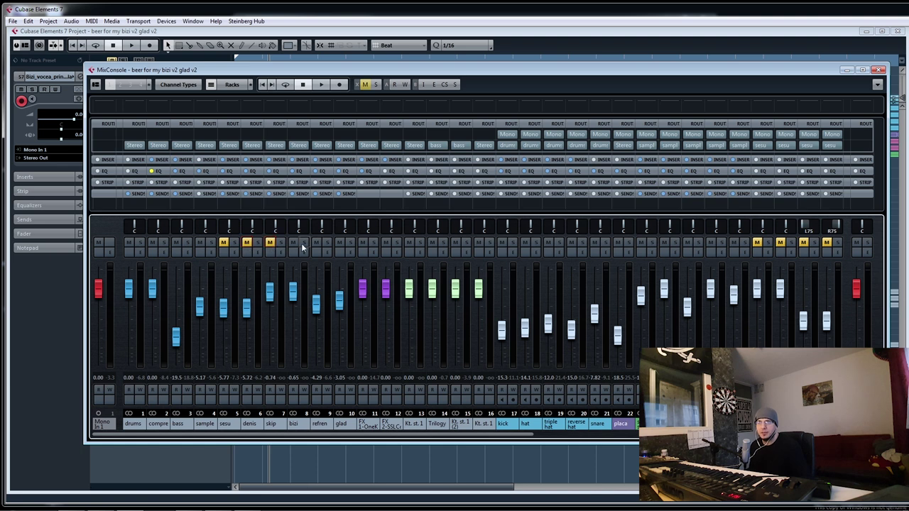
pyautogui.click(294, 243)
pyautogui.click(316, 243)
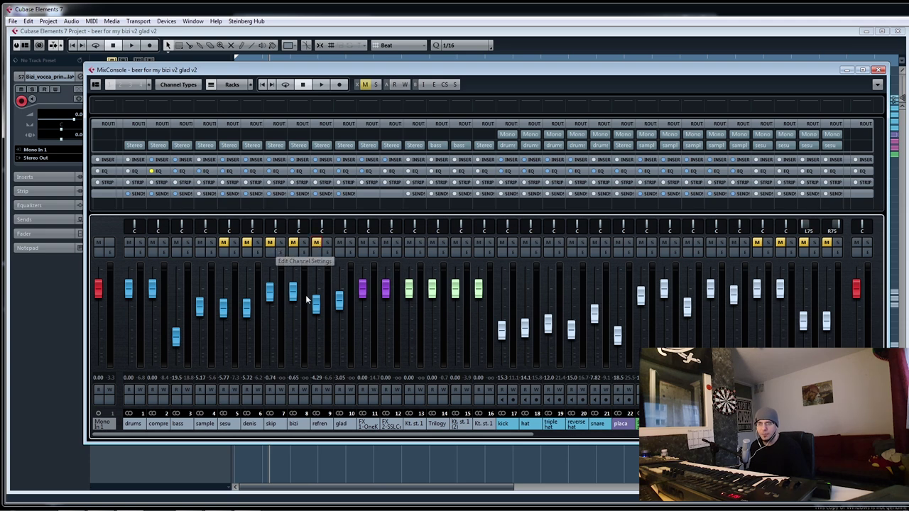
pyautogui.press('F3')
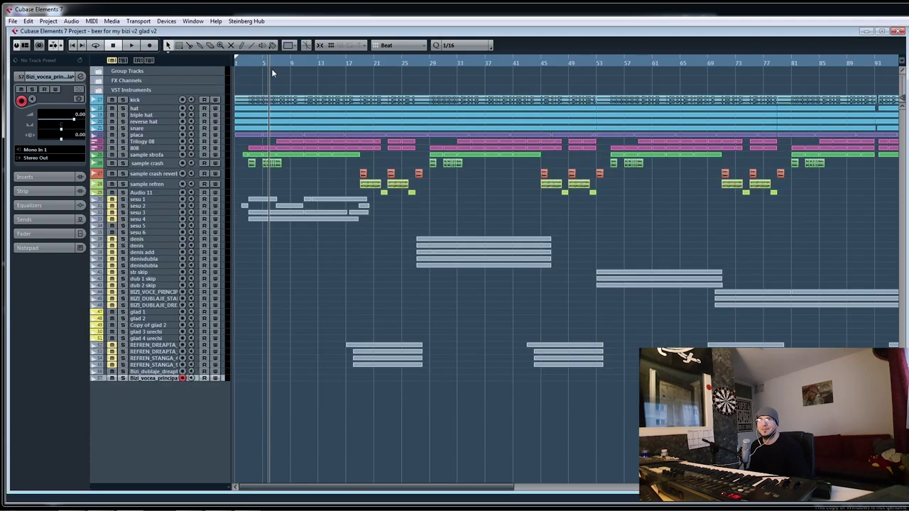
# - Turn on snap, set the locators from bar 2 to bar 3, and play the intro from bar 2
pyautogui.moveTo(262, 65); pyautogui.dragTo(264, 90)
pyautogui.click(318, 45)
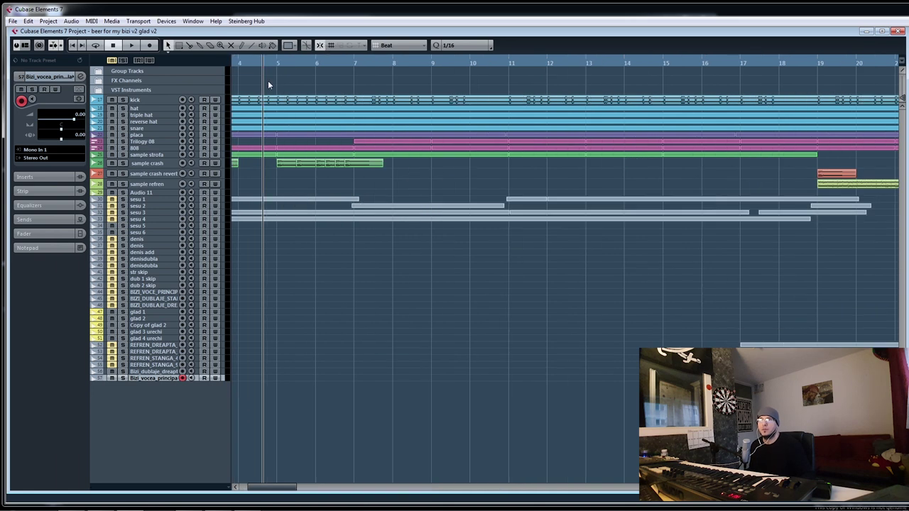
pyautogui.press('Home')
pyautogui.click(273, 65)
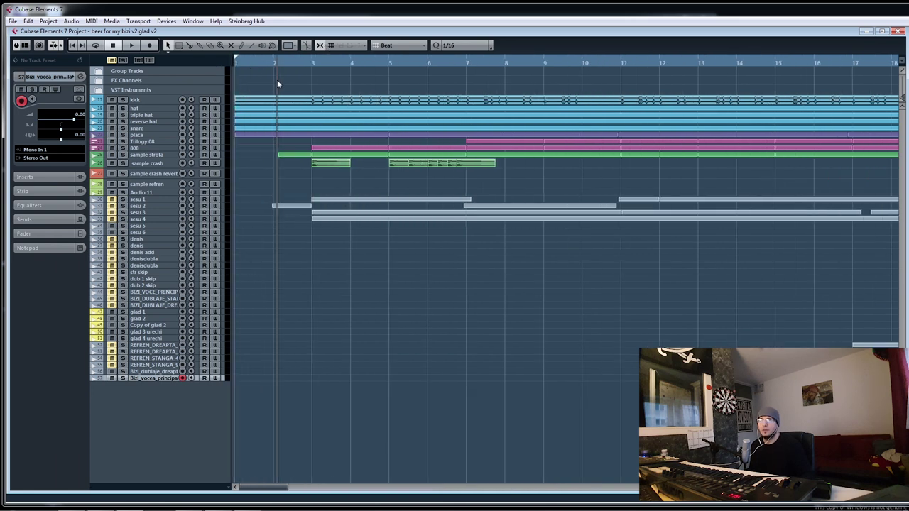
pyautogui.keyDown('ctrl'); pyautogui.click(274, 63); pyautogui.keyUp('ctrl')
pyautogui.keyDown('alt'); pyautogui.click(311, 63); pyautogui.keyUp('alt')
pyautogui.press('space')
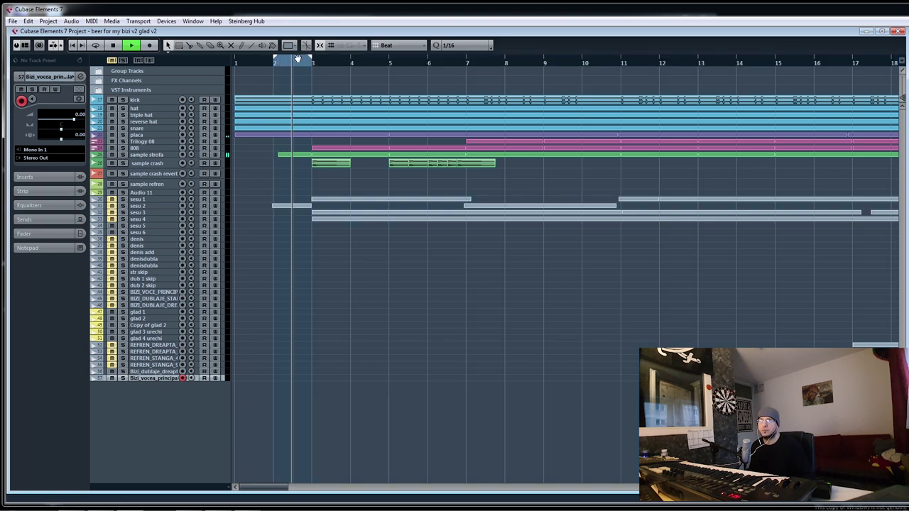
# - Shift the locator range to start at bar 3 and extend its end to bar 7
pyautogui.moveTo(296, 58); pyautogui.dragTo(338, 58)
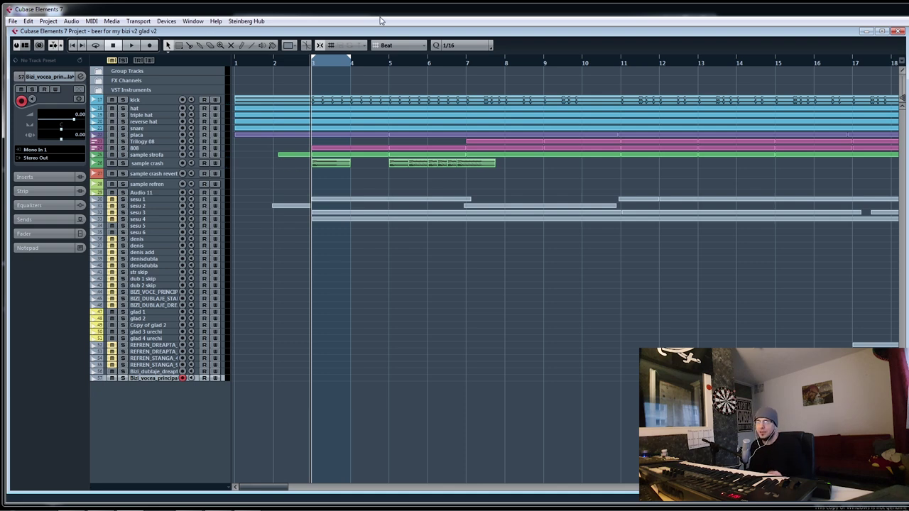
pyautogui.moveTo(351, 58); pyautogui.dragTo(467, 70)
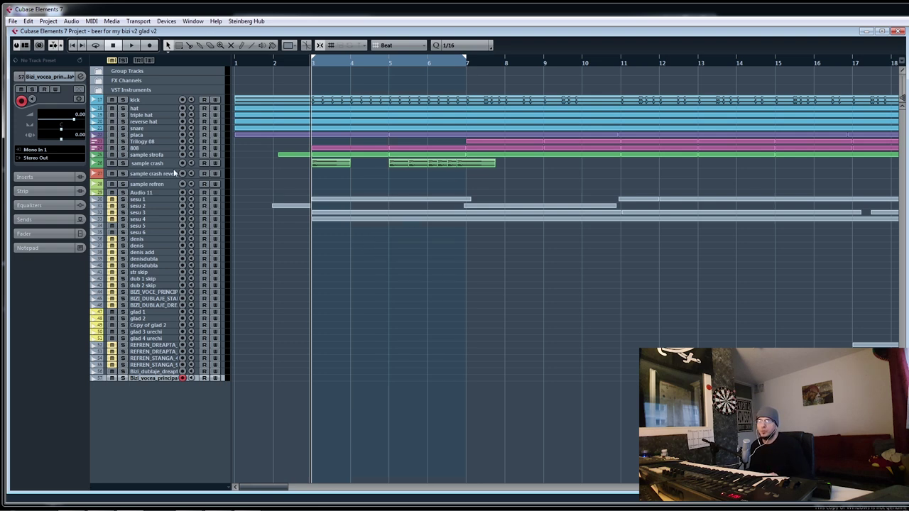
# - Enlarge the sample crash, sample strofa and 808 tracks, and play the section from bar 3
pyautogui.moveTo(168, 166); pyautogui.dragTo(167, 245)
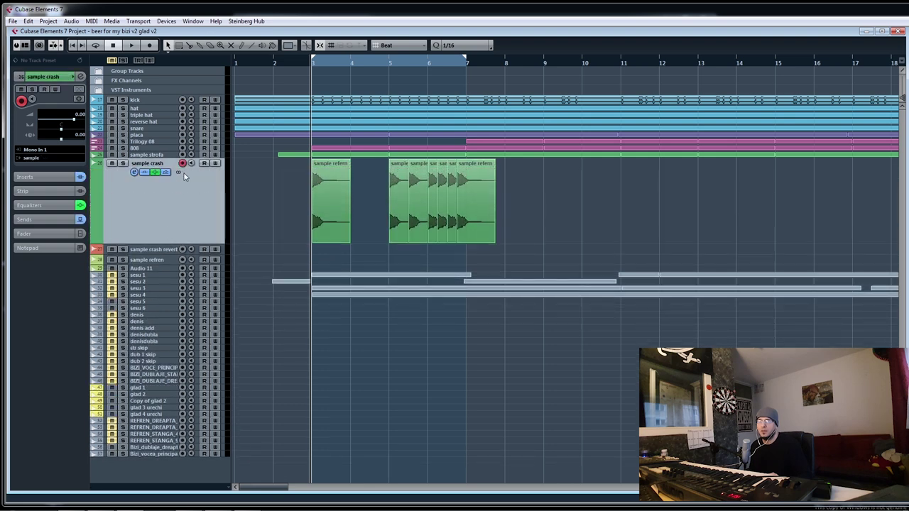
pyautogui.moveTo(162, 156); pyautogui.dragTo(158, 208)
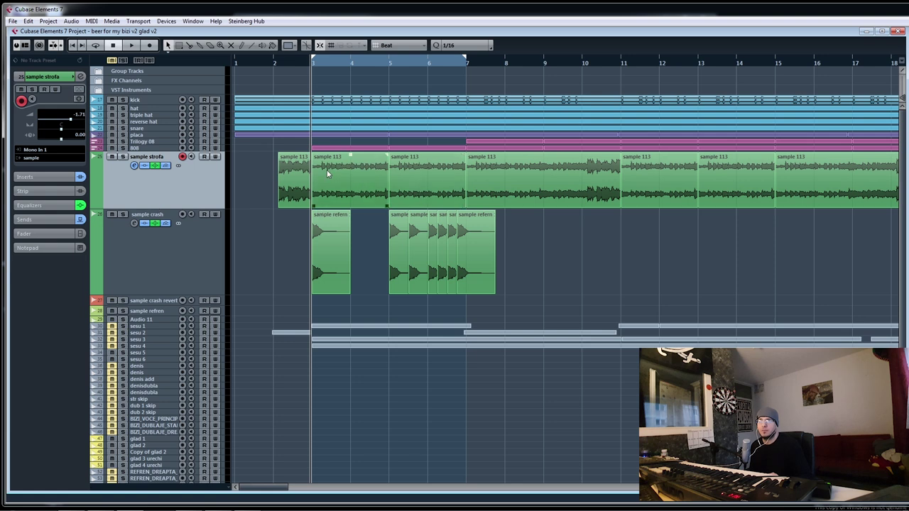
pyautogui.click(381, 188)
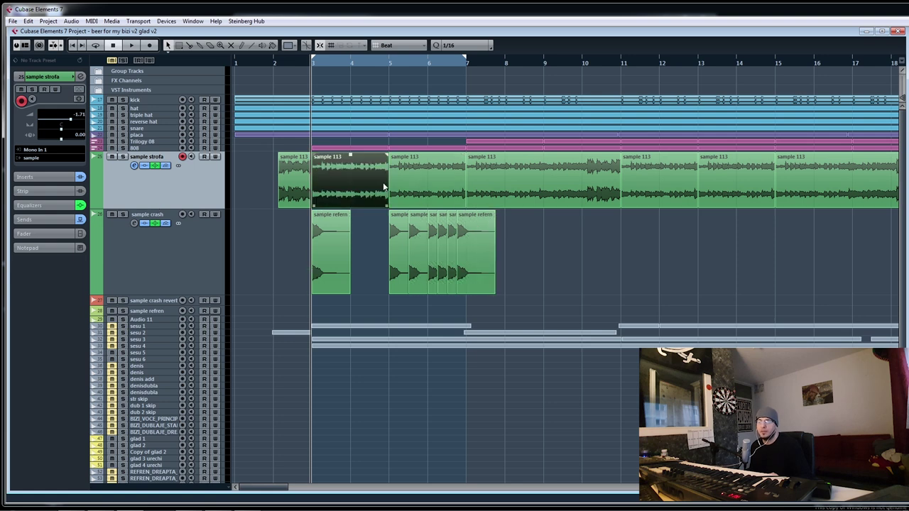
pyautogui.moveTo(159, 151); pyautogui.dragTo(151, 169)
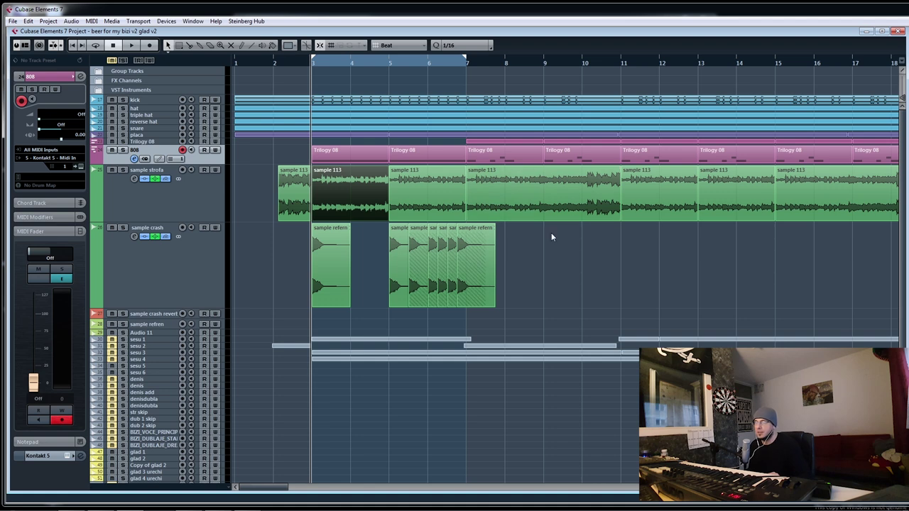
pyautogui.press('space')
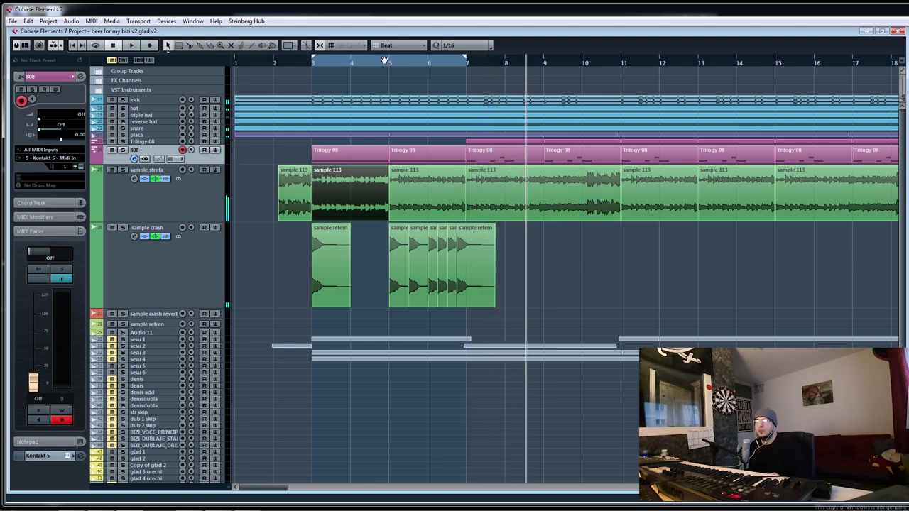
# - Move the locator range to bars 7 to 11 and enlarge the tracks from Trilogy 08 up through kick
pyautogui.moveTo(384, 60); pyautogui.dragTo(537, 63)
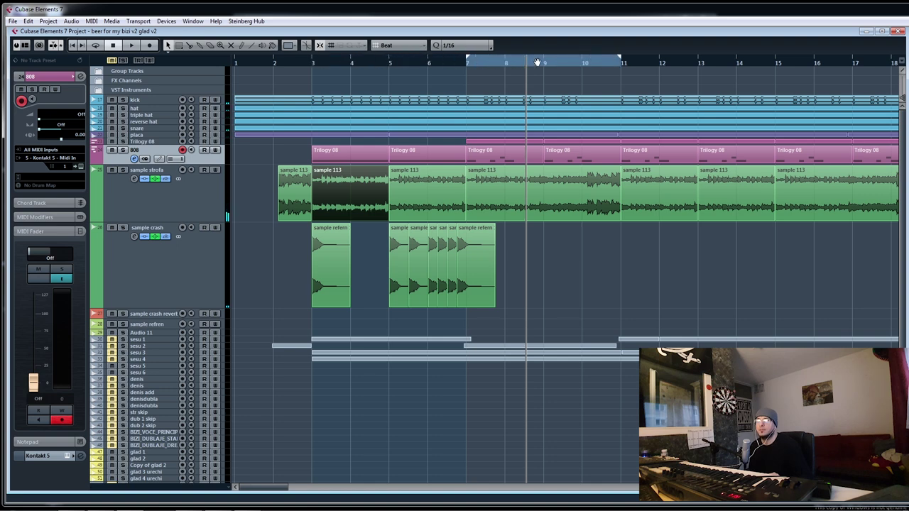
pyautogui.click(160, 141)
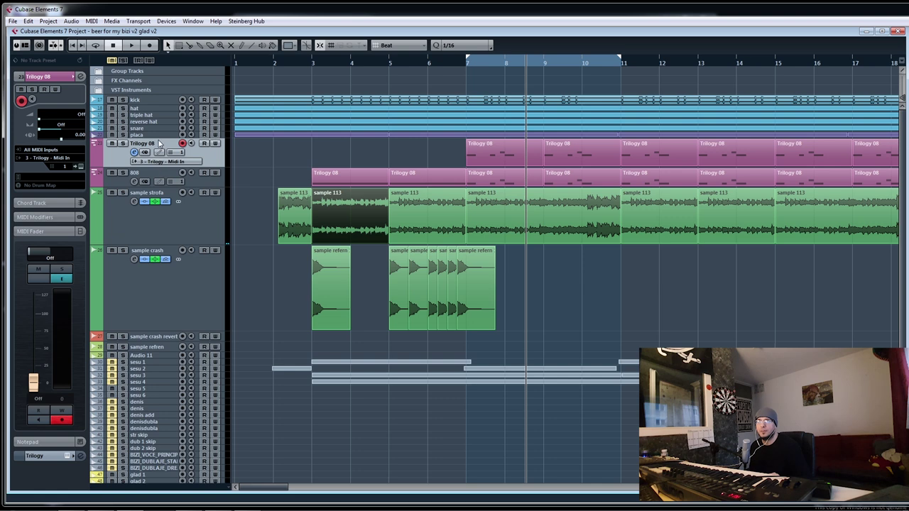
pyautogui.click(155, 134)
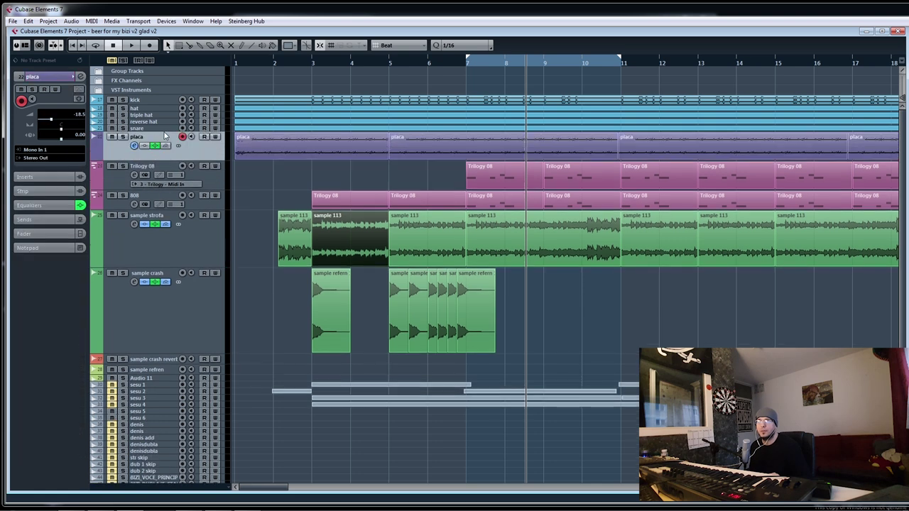
pyautogui.click(166, 128)
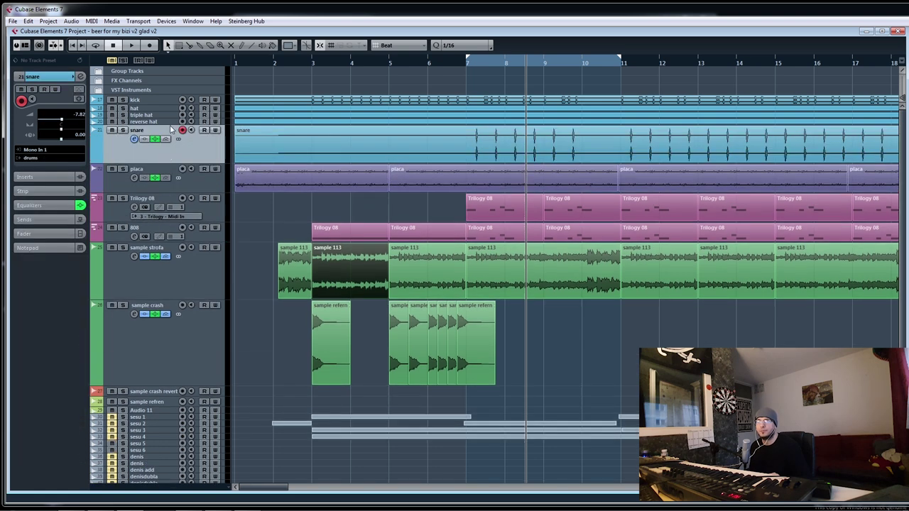
pyautogui.click(166, 121)
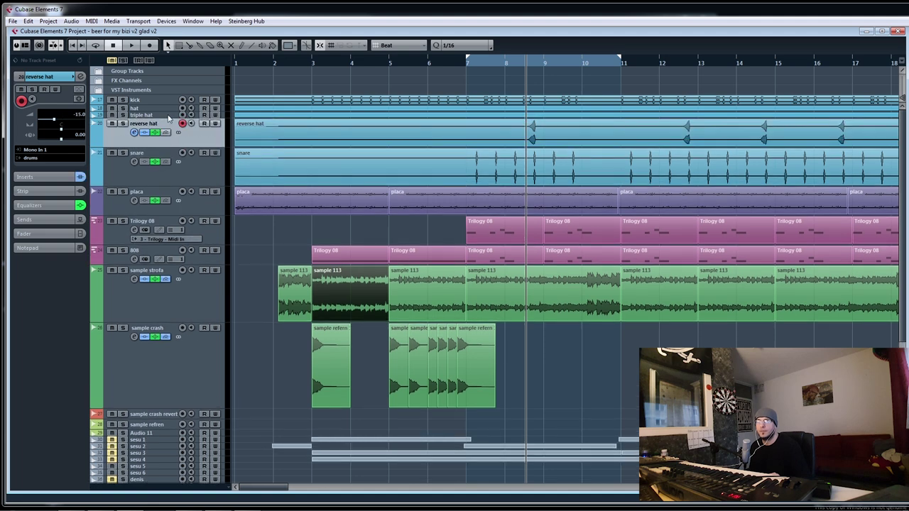
pyautogui.click(166, 115)
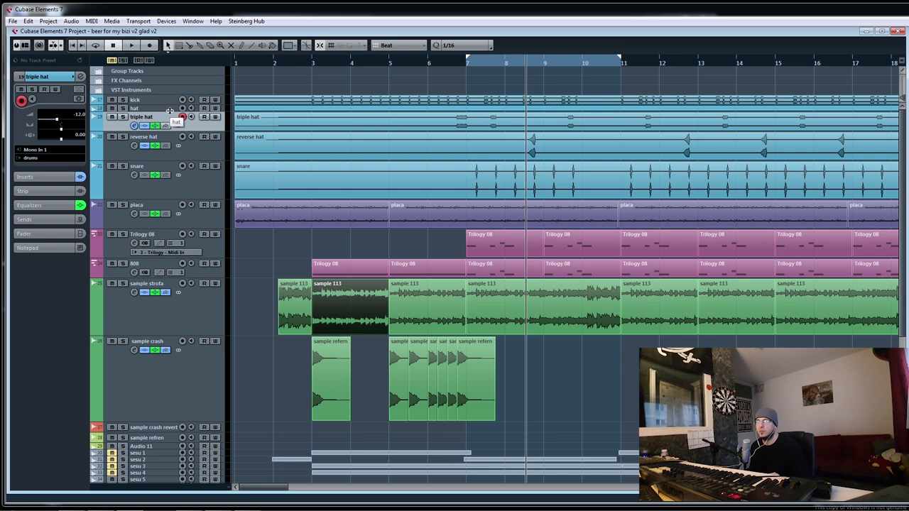
pyautogui.click(169, 109)
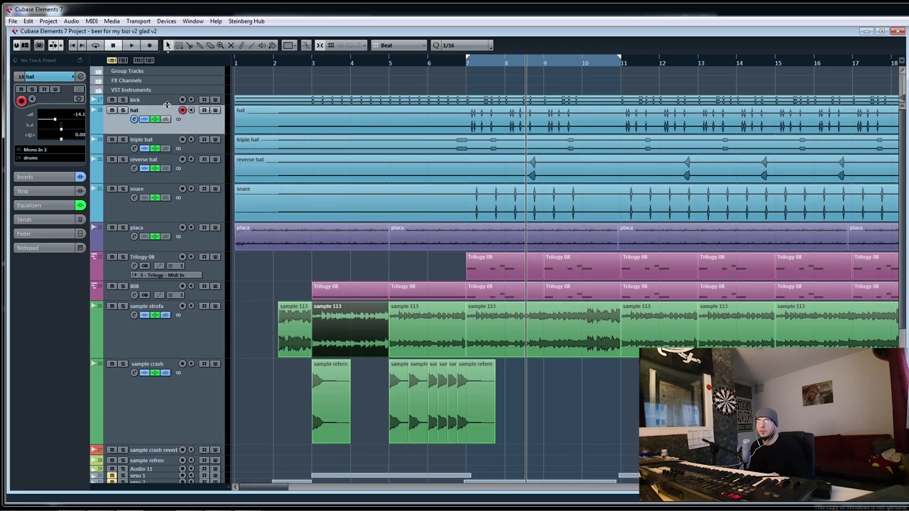
pyautogui.click(167, 102)
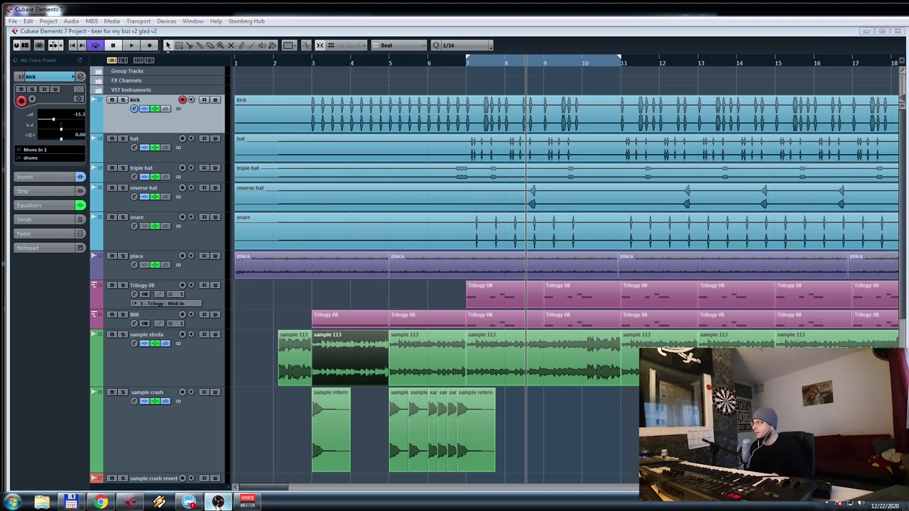
# - Play the instrumental from bar 7 to hear the whole beat with cycle on, and stop it
pyautogui.click(477, 65)
pyautogui.click(467, 65)
pyautogui.press('space')
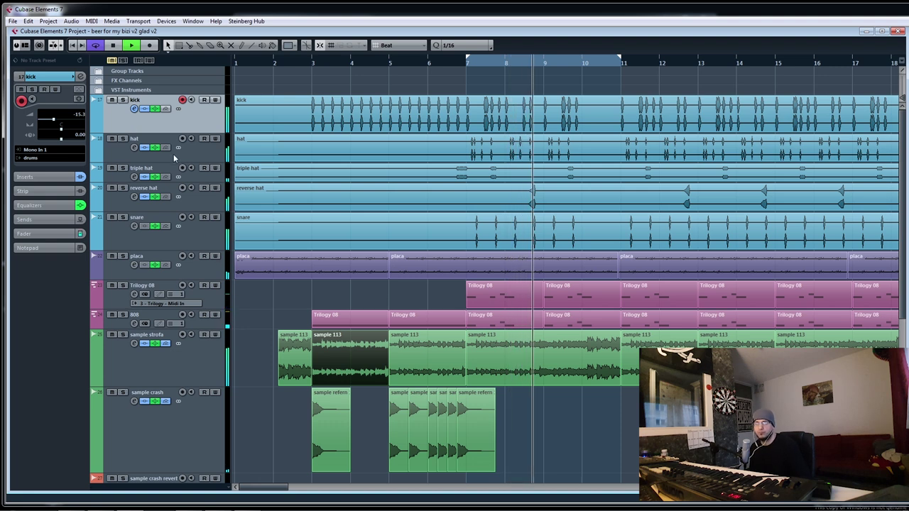
pyautogui.press('space')
# - Solo the kick, play it from bar 7, and add the hat and triple hat to the solo
pyautogui.click(123, 100)
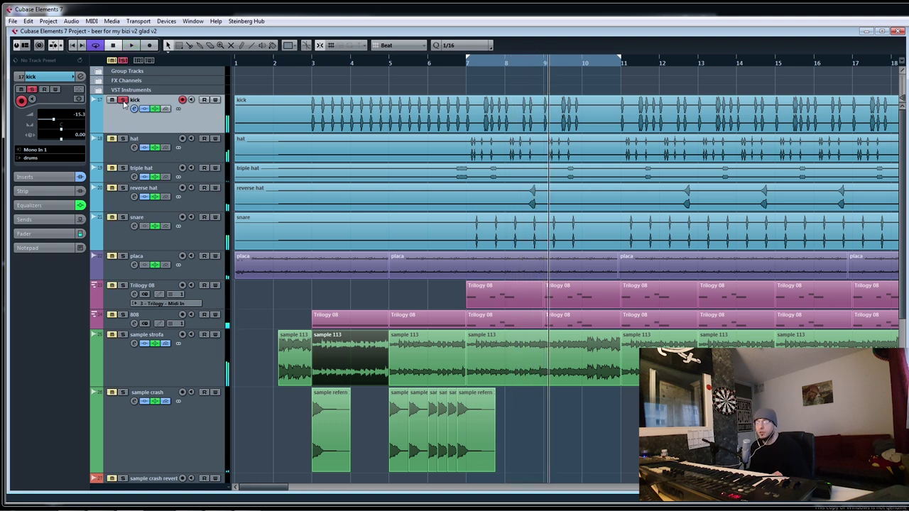
pyautogui.click(468, 67)
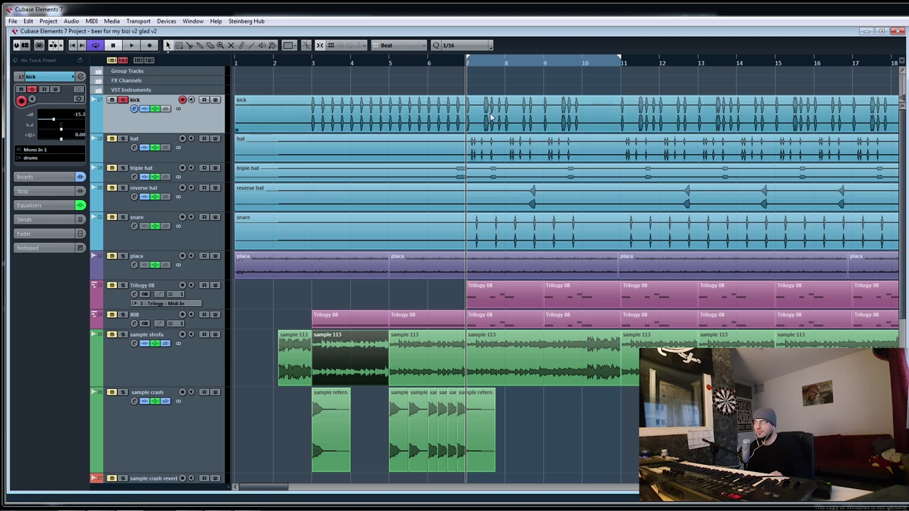
pyautogui.press('space')
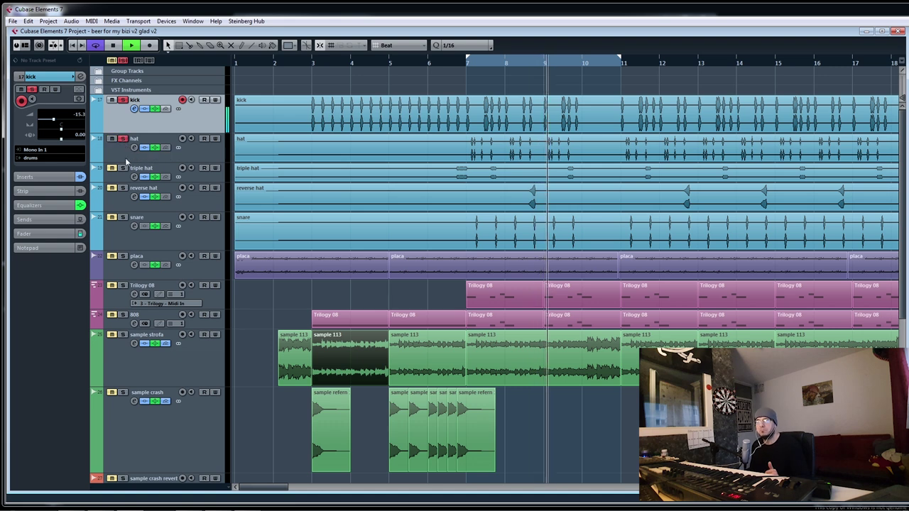
pyautogui.click(122, 139)
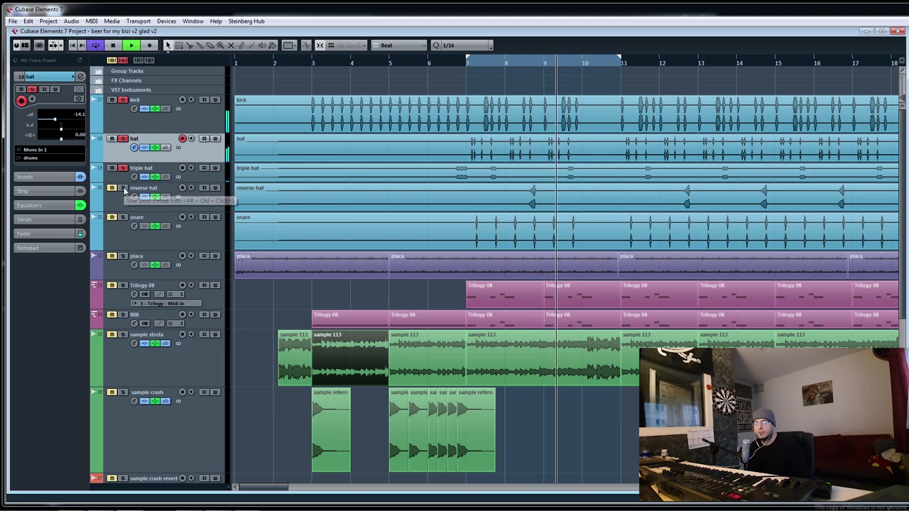
# - Add the reverse hat, snare and placa tracks to the solo while the beat loops over bars 7 to 11
pyautogui.click(123, 189)
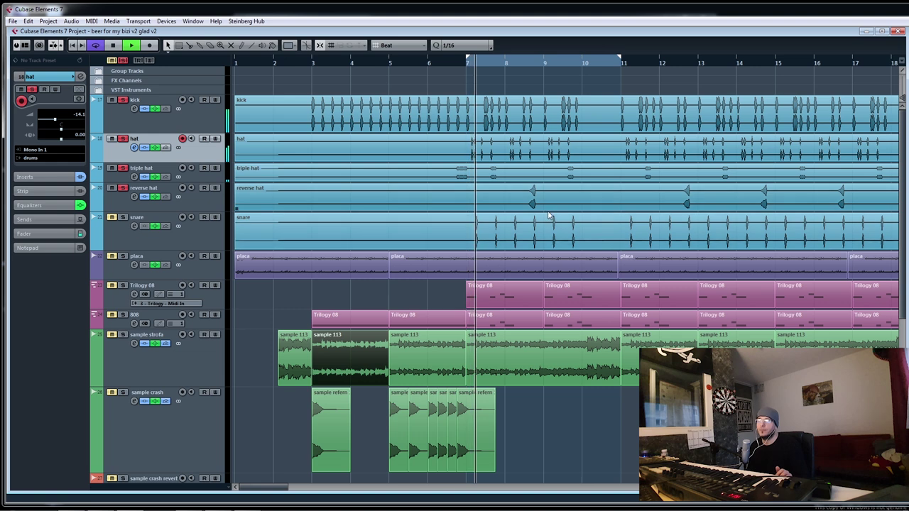
pyautogui.click(123, 217)
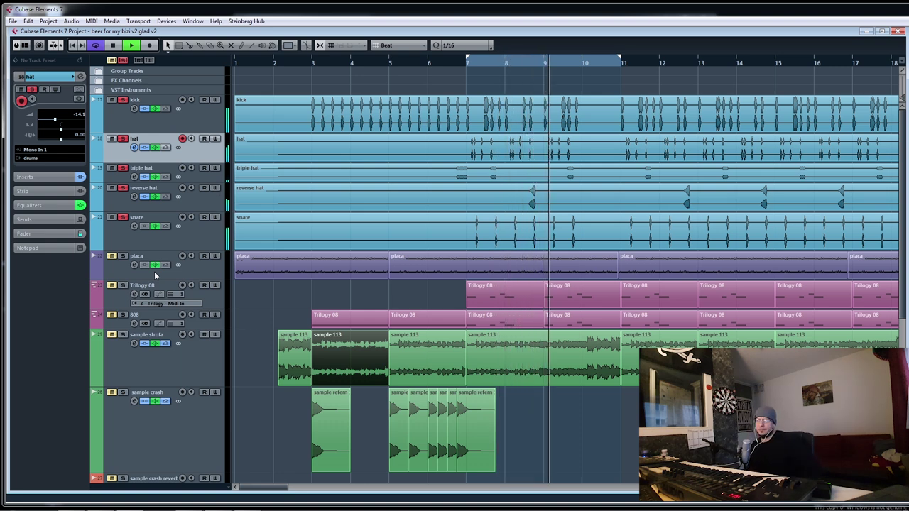
pyautogui.click(113, 257)
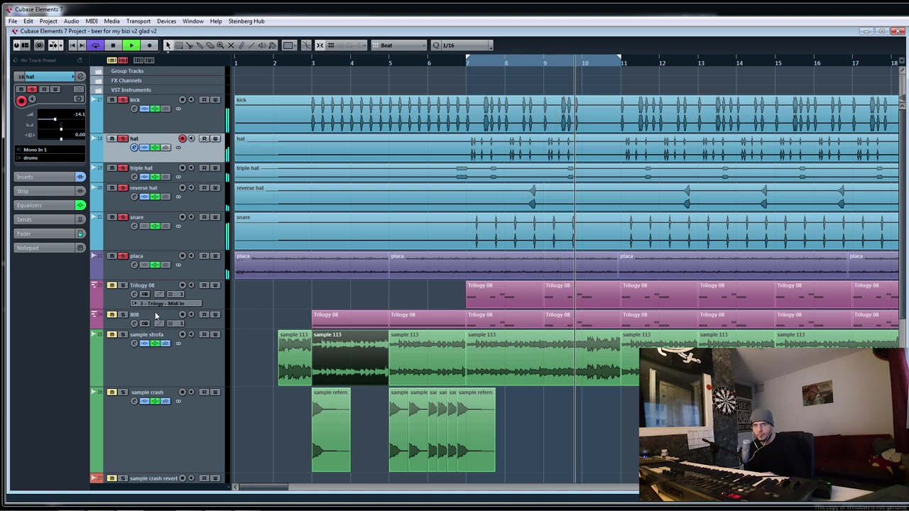
# - View the Trilogy instrument behind the Trilogy 08 track and the Kontakt 5 instrument behind the 808 track, closing each window
pyautogui.click(128, 299)
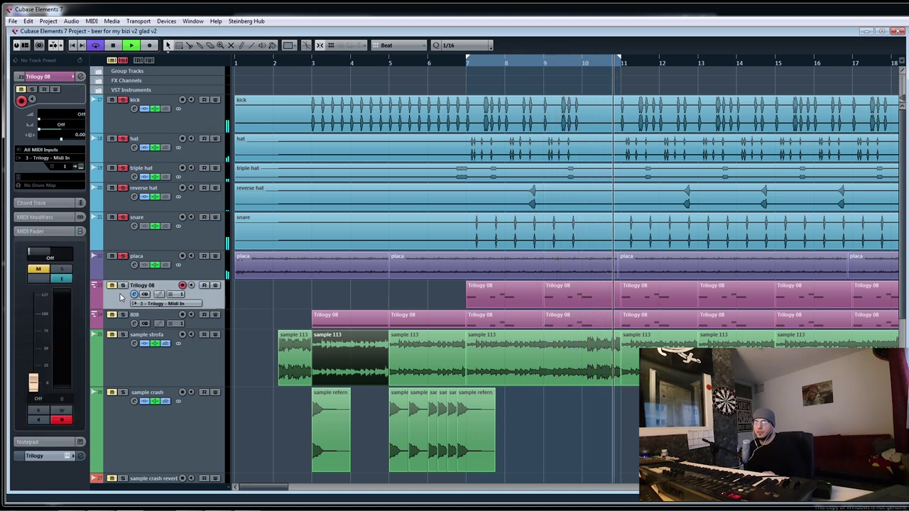
pyautogui.click(81, 166)
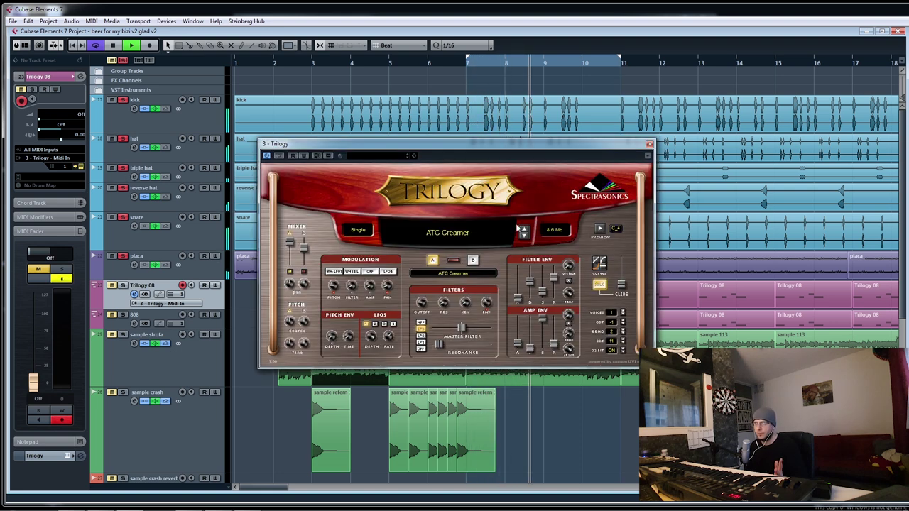
pyautogui.click(648, 144)
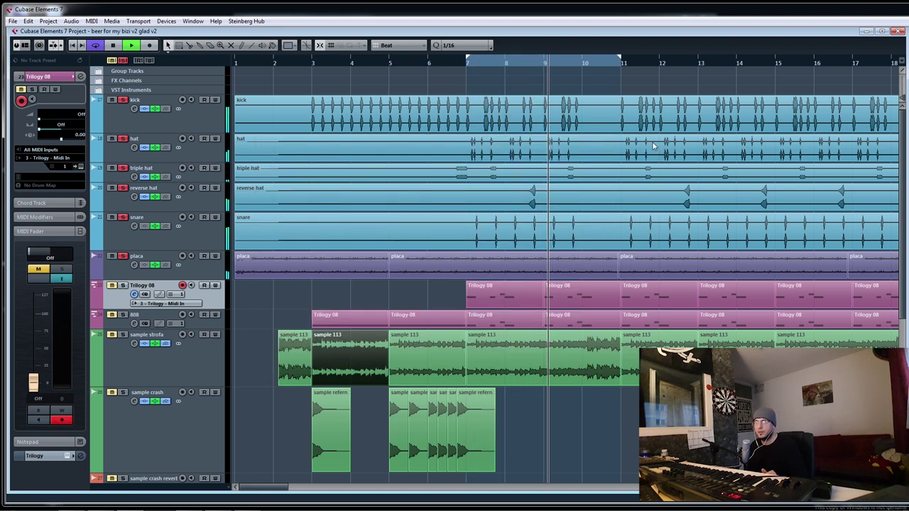
pyautogui.click(144, 317)
pyautogui.click(81, 167)
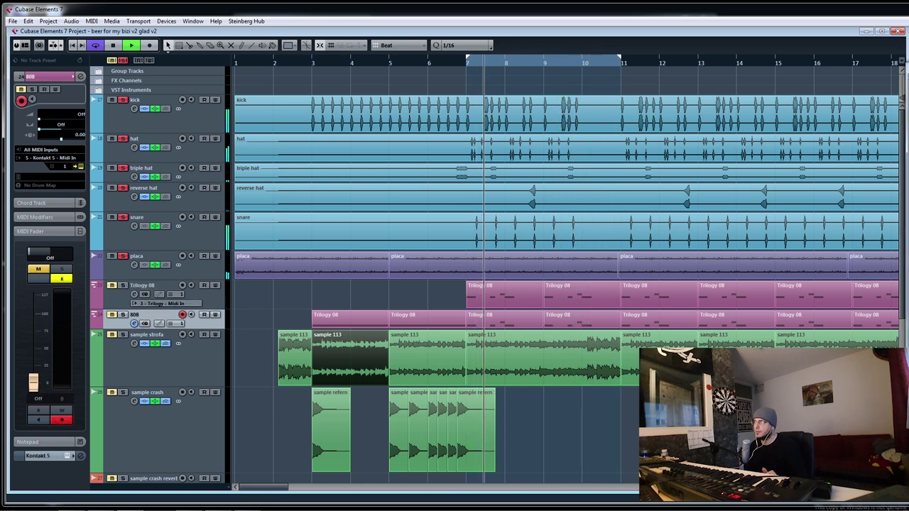
pyautogui.moveTo(902, 62); pyautogui.dragTo(535, 91)
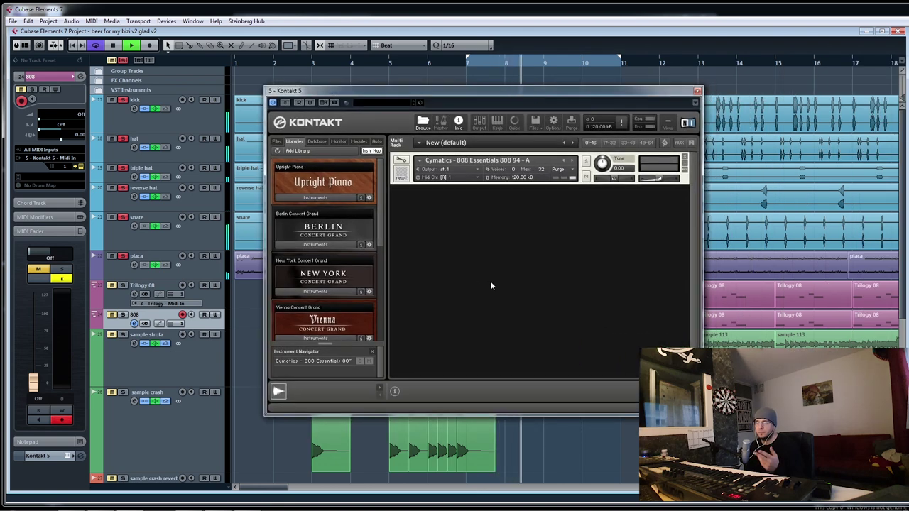
pyautogui.click(696, 91)
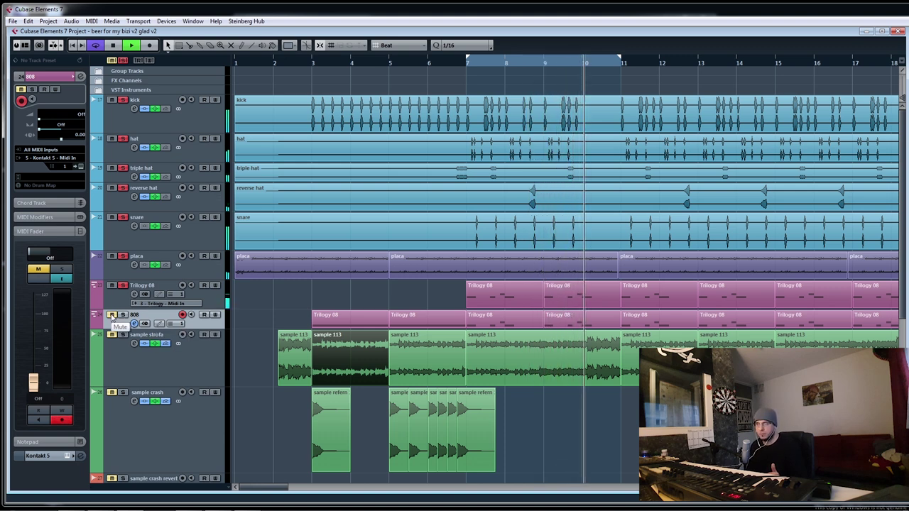
# - Add the 808 track to the solo and view the notes of the Trilogy 08 part at bar 9 and the 808 part at bar 7
pyautogui.doubleClick(558, 307)
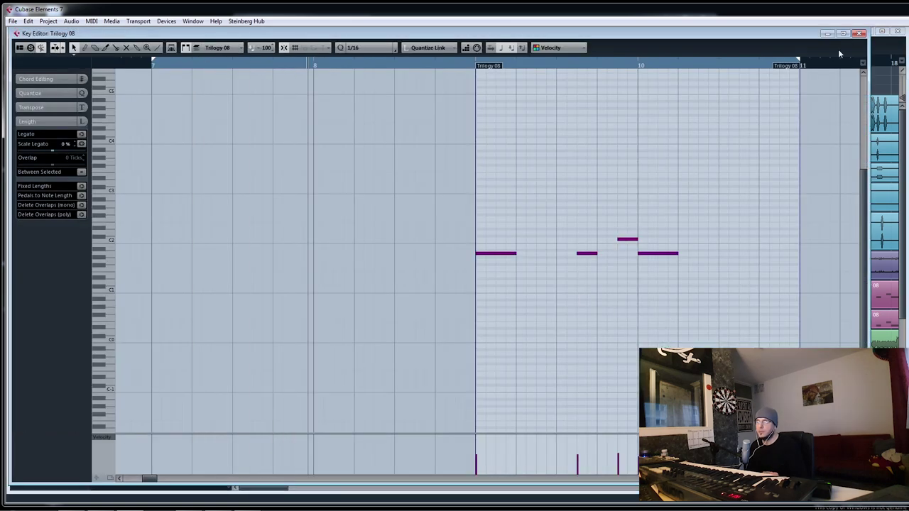
pyautogui.click(858, 33)
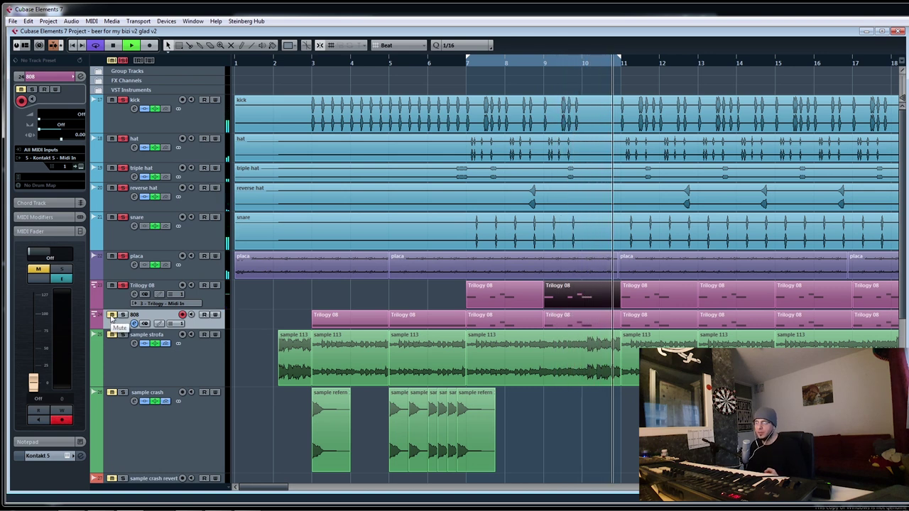
pyautogui.click(112, 315)
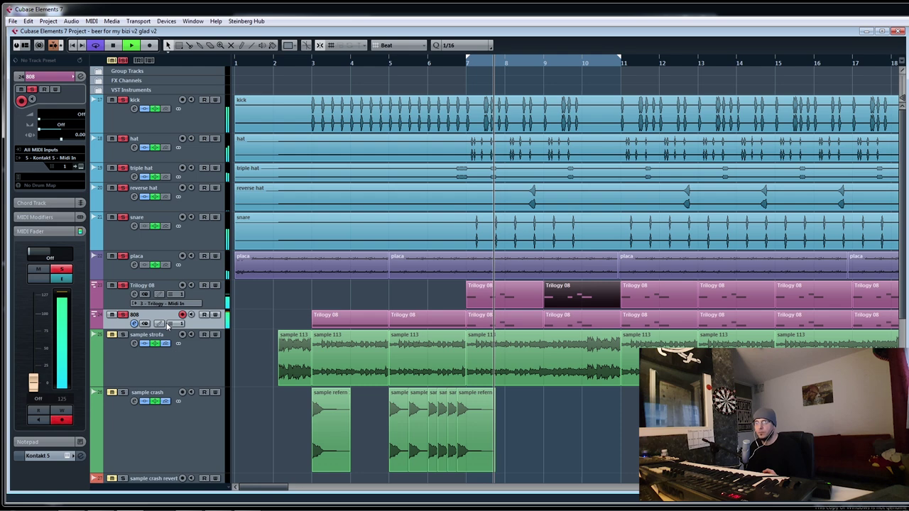
pyautogui.click(501, 326)
pyautogui.doubleClick(501, 325)
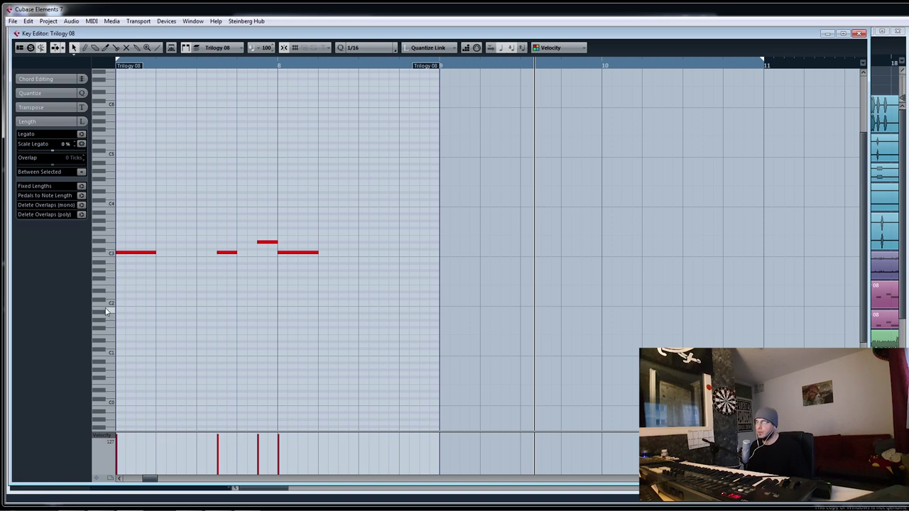
pyautogui.click(858, 34)
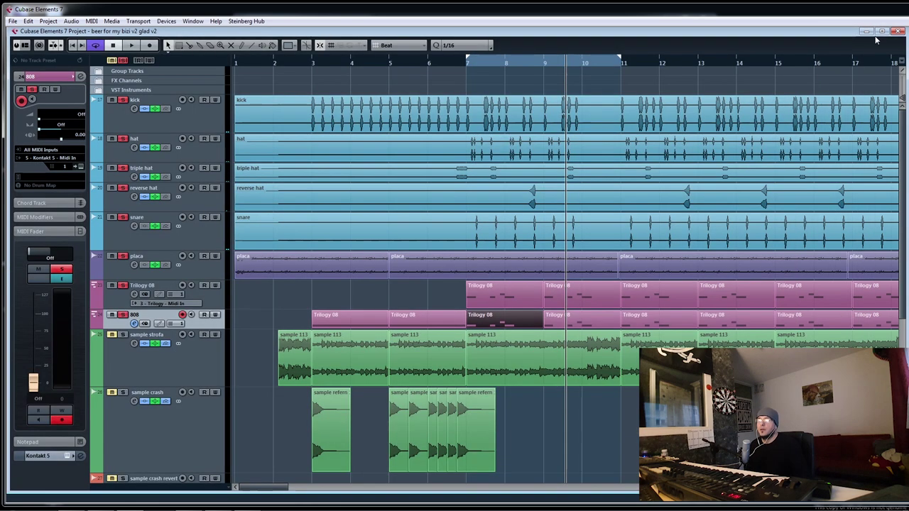
# - Play the soloed drums and bass from bar 3, and add the sample strofa track to the solo
pyautogui.click(171, 367)
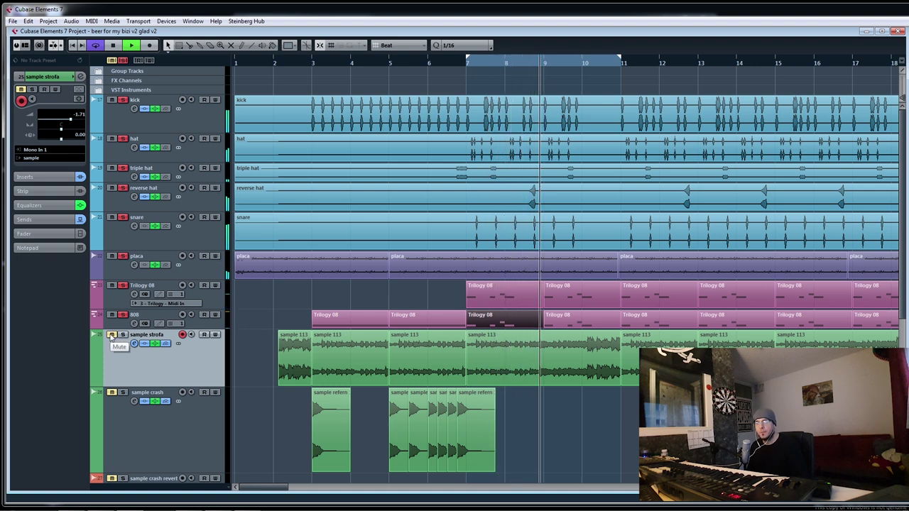
pyautogui.press('space')
pyautogui.click(356, 325)
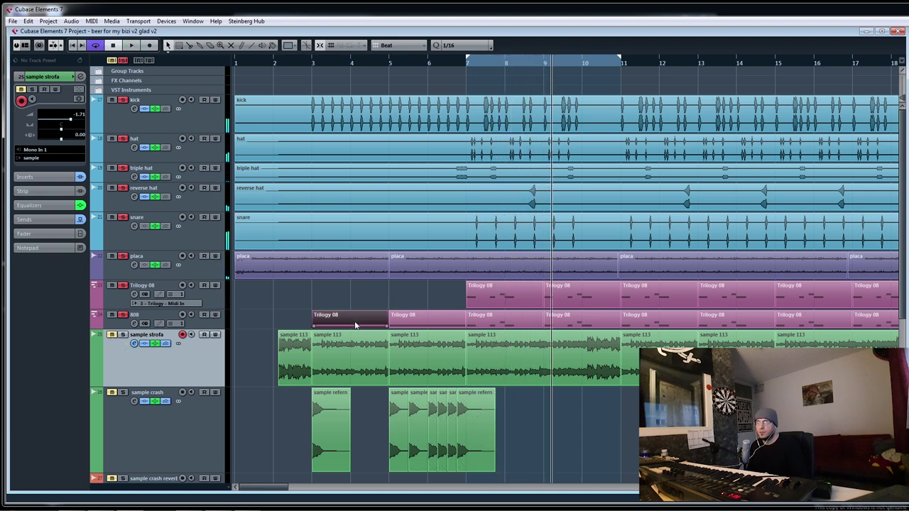
pyautogui.click(312, 66)
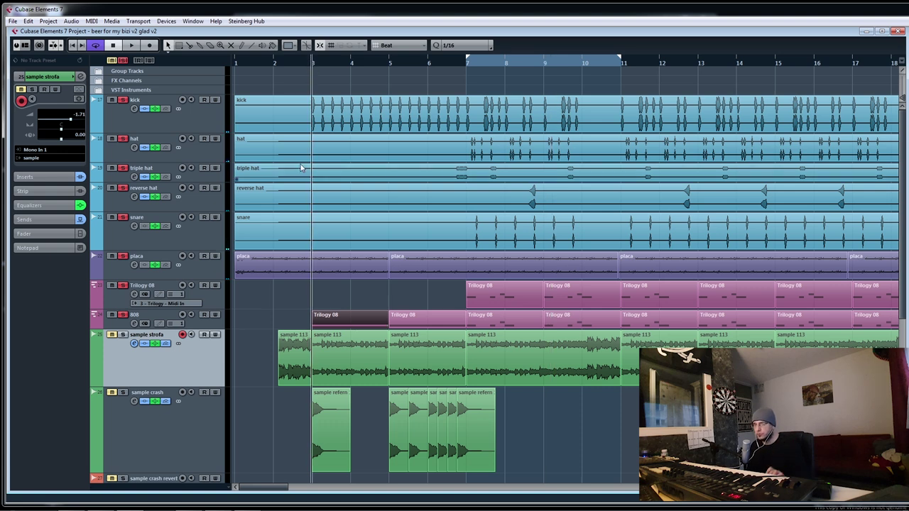
pyautogui.press('space')
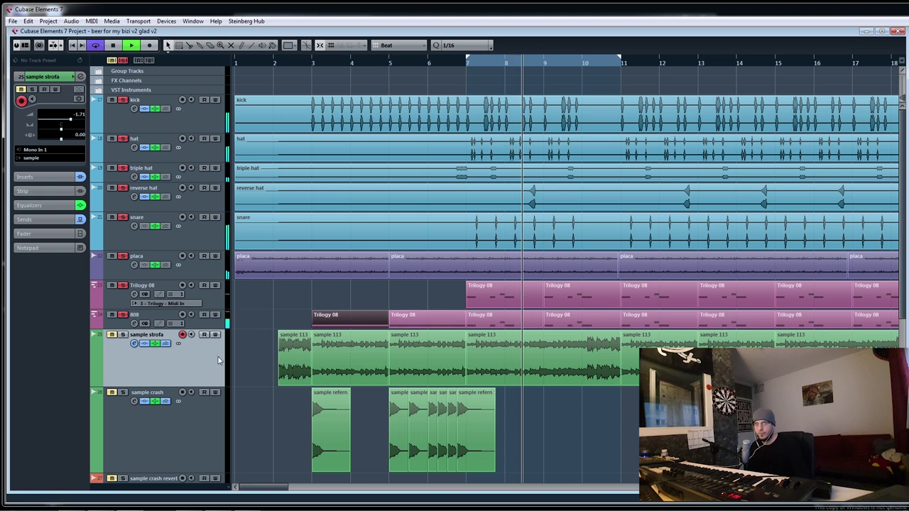
pyautogui.click(112, 334)
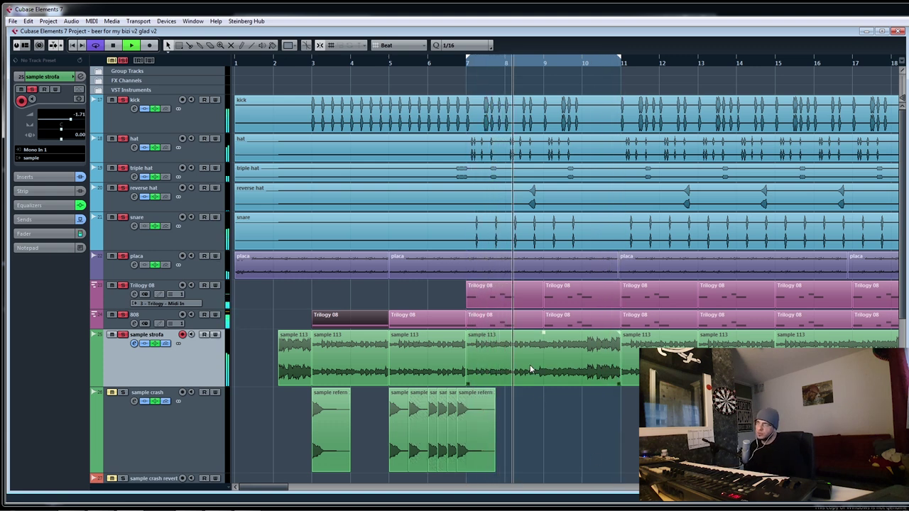
# - Stop playback and select the sample strofa events at bars 11, 13 and 15 in turn, ending on the one at bar 11
pyautogui.press('space')
pyautogui.click(660, 362)
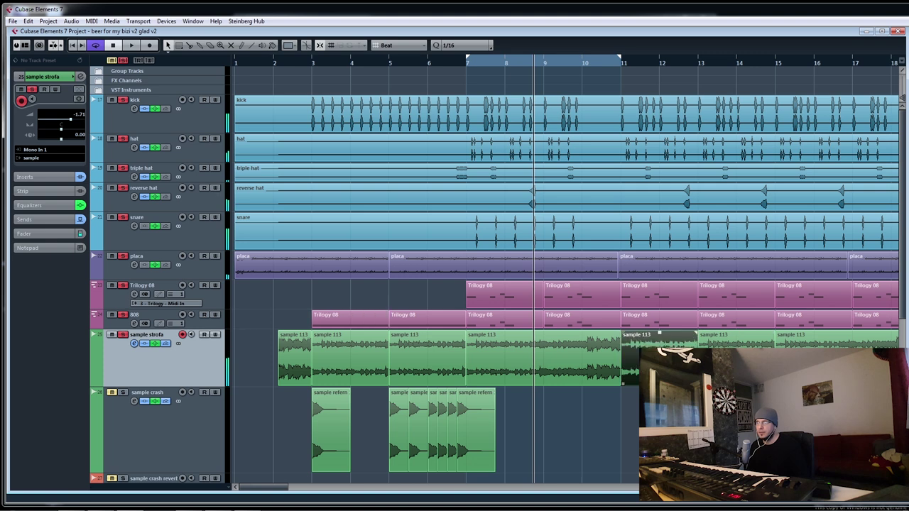
pyautogui.click(736, 333)
pyautogui.click(851, 333)
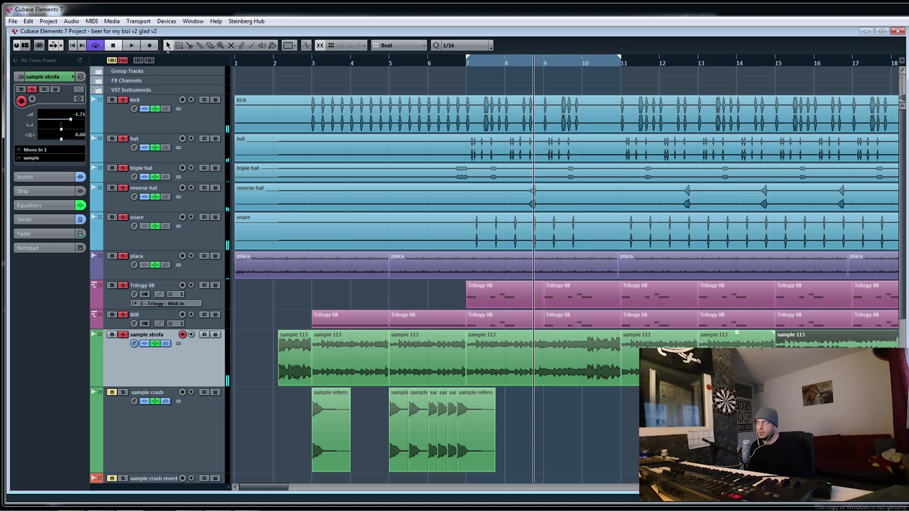
pyautogui.click(658, 334)
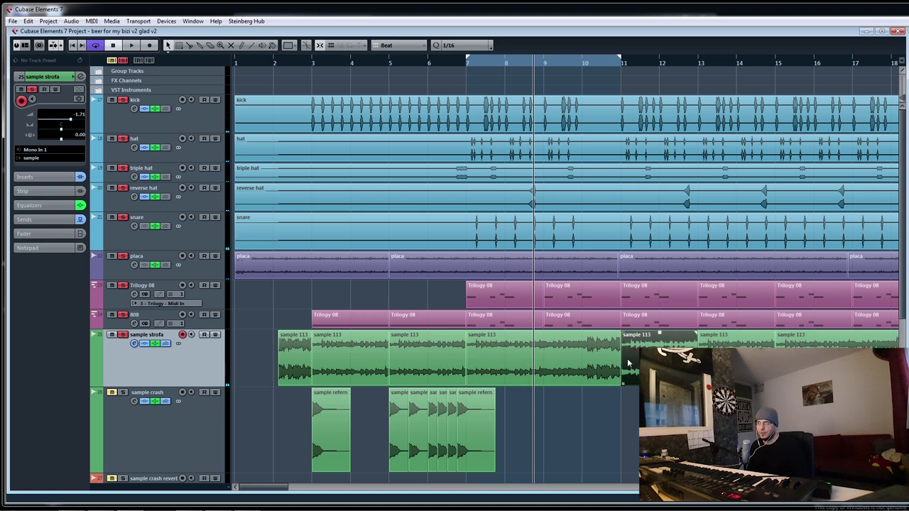
# - Play the soloed tracks from near the end of the bar 7 to 11 cycle, and stop with more of the arrangement in view
pyautogui.moveTo(628, 64); pyautogui.dragTo(590, 78)
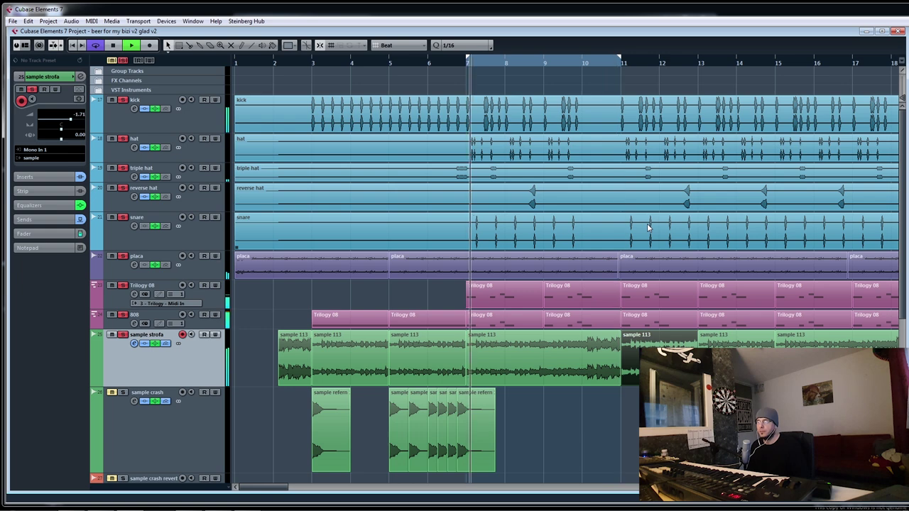
pyautogui.scroll(-2, 629, 413)
pyautogui.scroll(1, 629, 415)
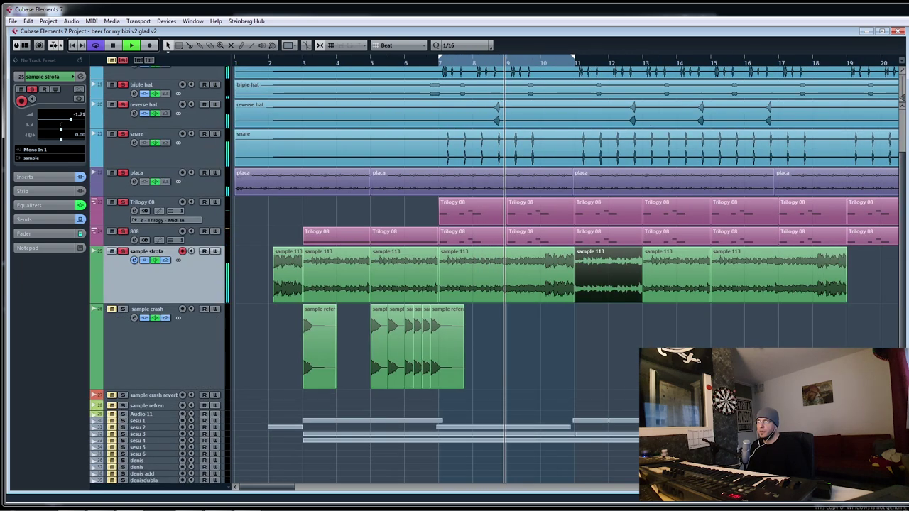
pyautogui.press('g')
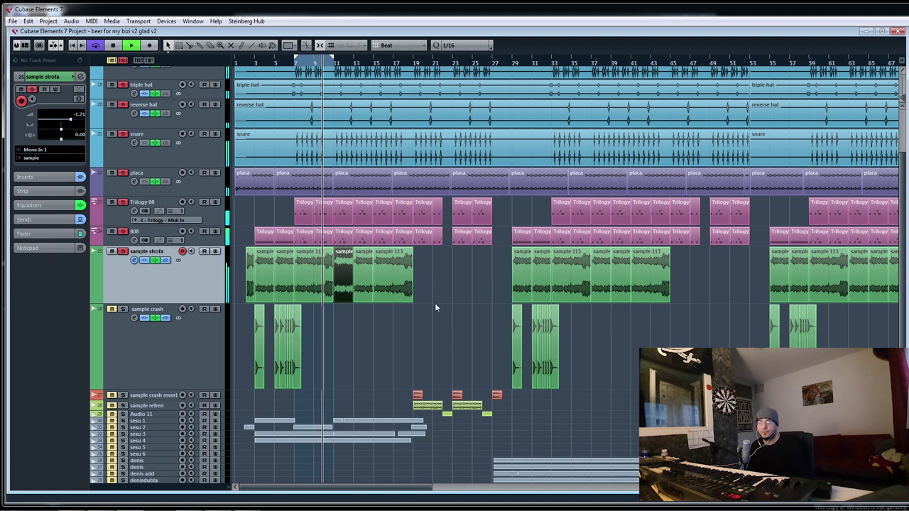
pyautogui.press('space')
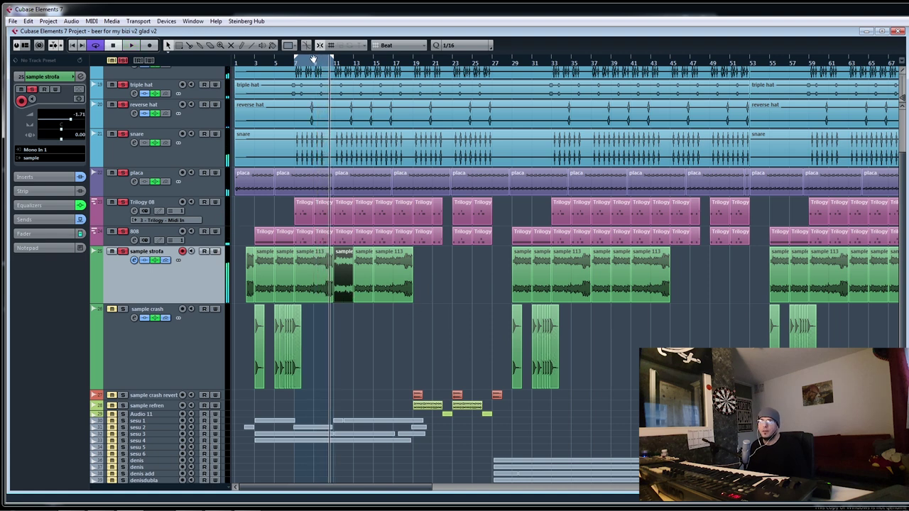
# - Play the end of the verse from about bar 18 into bar 19, and stop
pyautogui.moveTo(408, 64)
pyautogui.mouseDown()
pyautogui.moveTo(404, 114)
pyautogui.moveTo(407, 71)
pyautogui.mouseUp()
pyautogui.press('space')
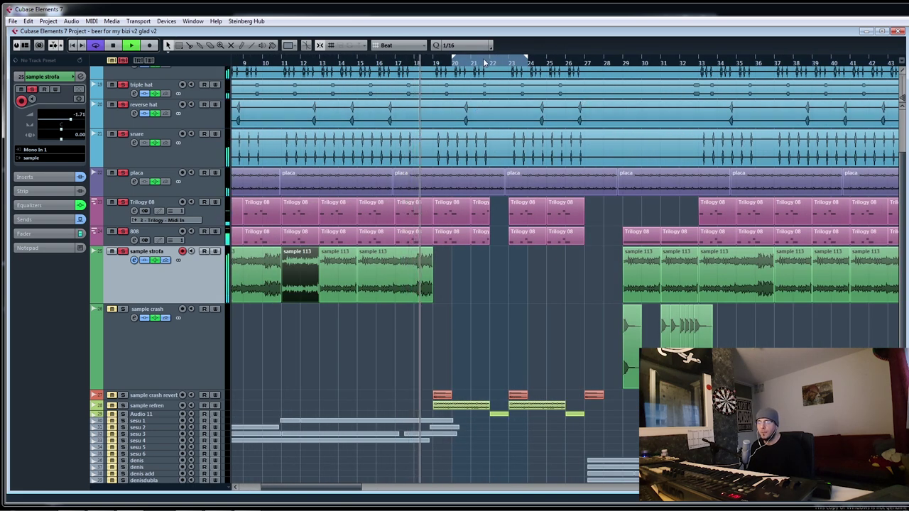
pyautogui.press('space')
# - Set the locator range to bars 19 to 29 and add the sample crash track to the solo
pyautogui.moveTo(435, 58); pyautogui.dragTo(585, 62)
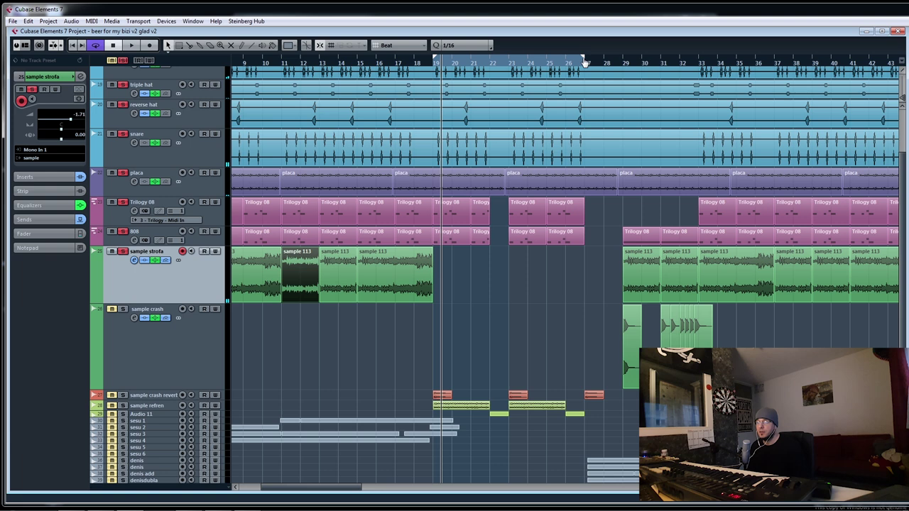
pyautogui.moveTo(584, 62); pyautogui.dragTo(620, 62)
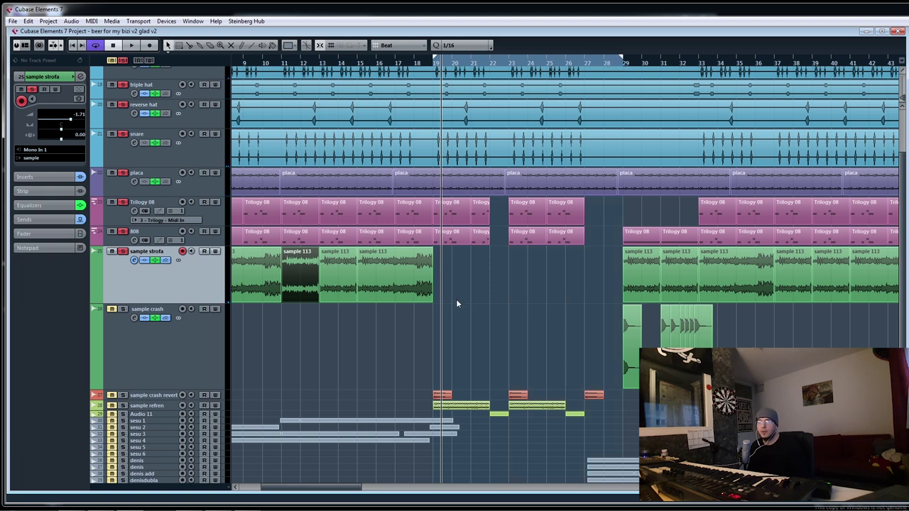
pyautogui.click(111, 309)
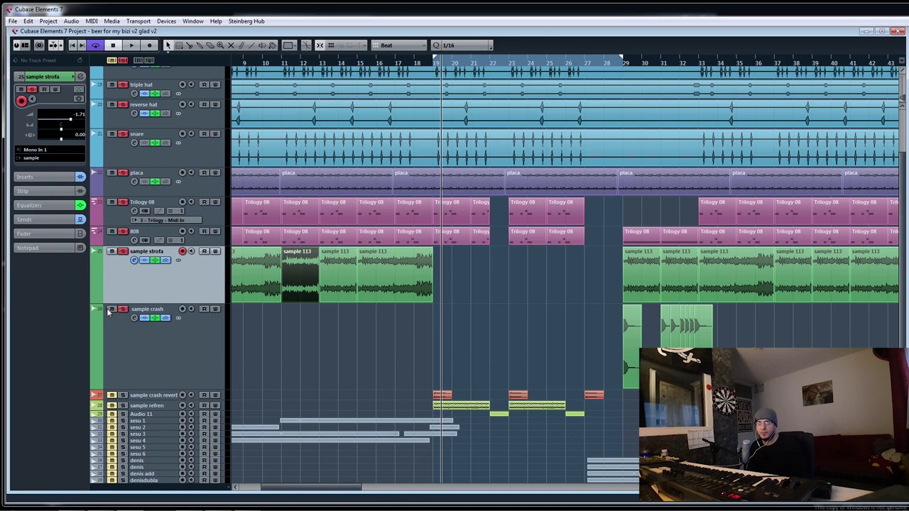
# - Enlarge the sample crash revert and sample refren tracks, and play from bar 19 with sample crash revert added to the solo
pyautogui.click(428, 337)
pyautogui.scroll(-3, 324, 367)
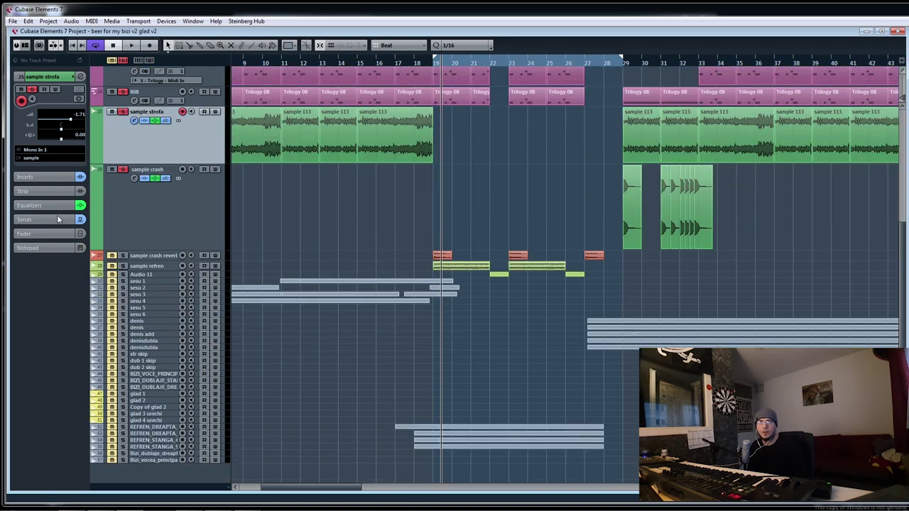
pyautogui.moveTo(157, 260); pyautogui.dragTo(167, 335)
pyautogui.click(434, 64)
pyautogui.press('space')
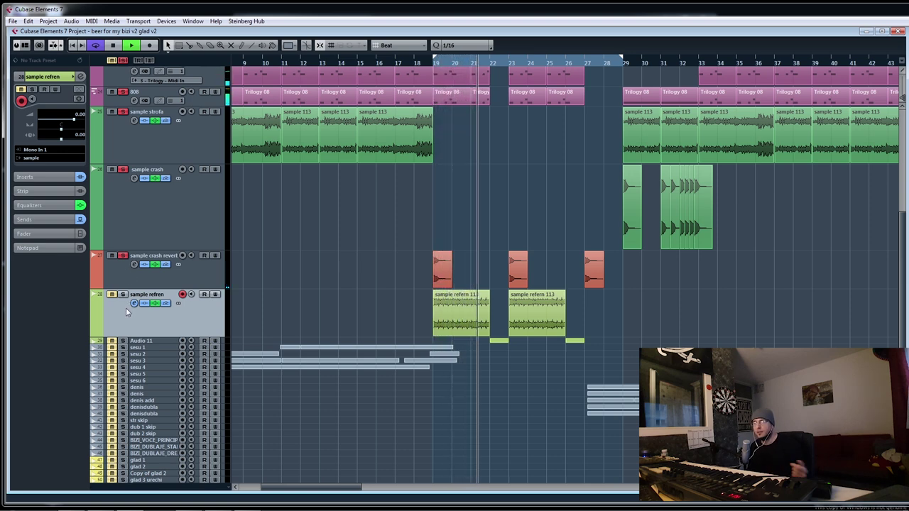
# - Enlarge the Audio 11 track, stop playback and add that track to the solo
pyautogui.click(166, 346)
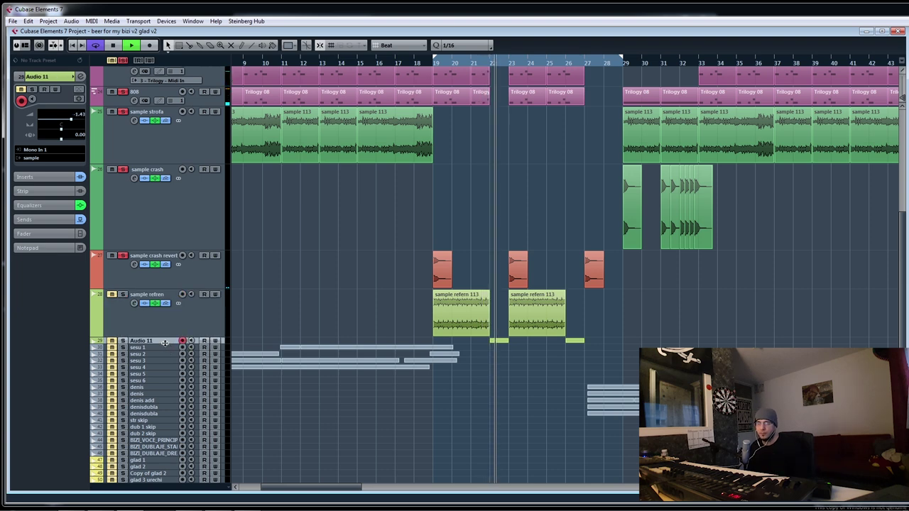
pyautogui.moveTo(165, 347); pyautogui.dragTo(164, 370)
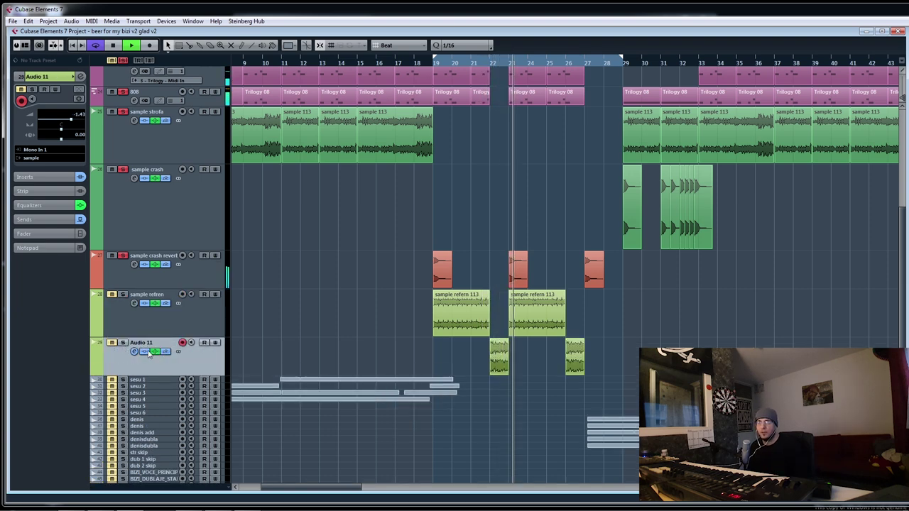
pyautogui.press('space')
pyautogui.click(123, 343)
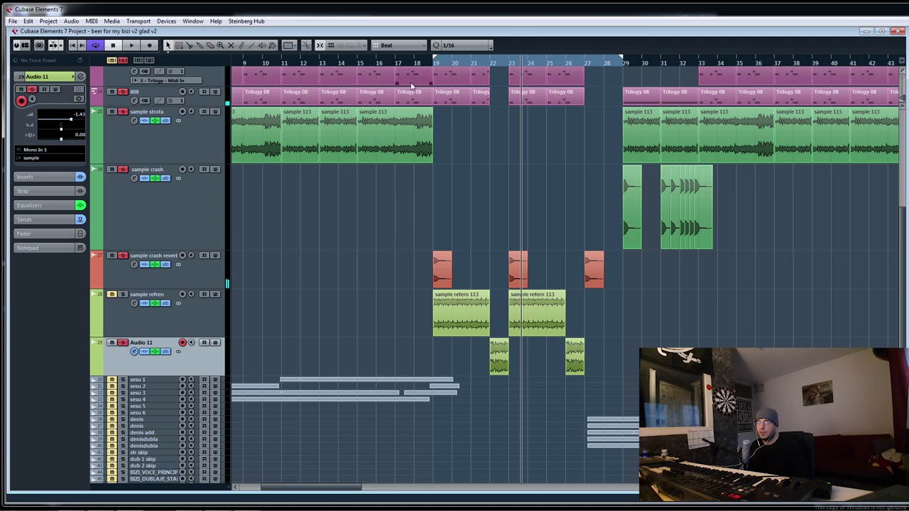
# - Play the soloed tracks from about bar 22 to hear the Audio 11 part, and stop
pyautogui.click(489, 64)
pyautogui.press('space')
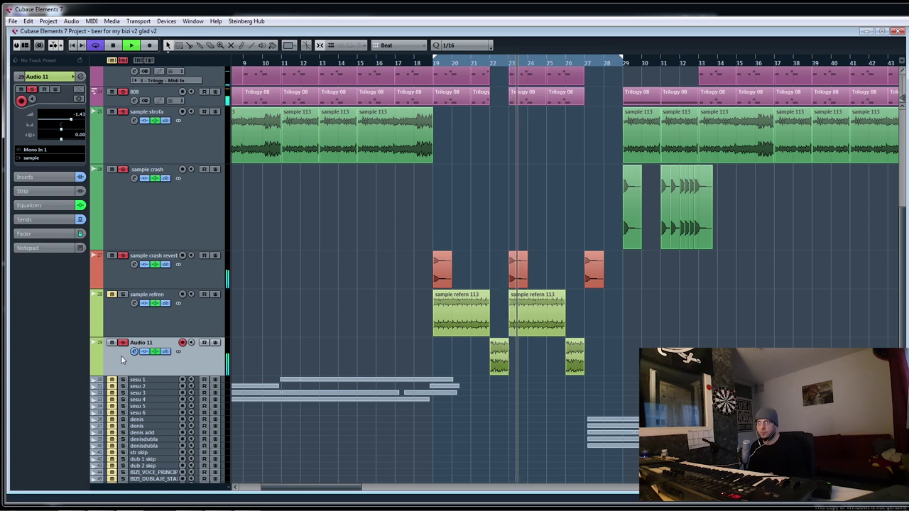
pyautogui.press('space')
# - Add the sample refren track to the solo, play from the start of the chorus at bar 19, and stop
pyautogui.click(122, 295)
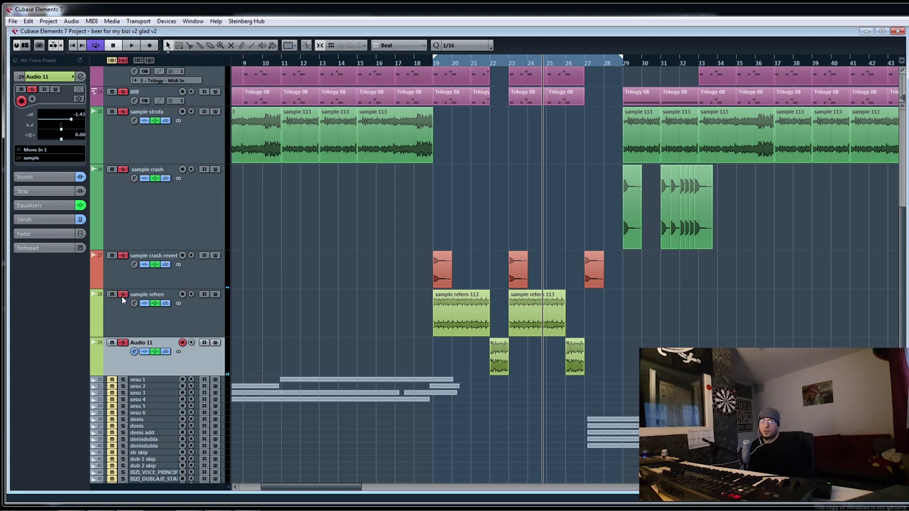
pyautogui.click(451, 65)
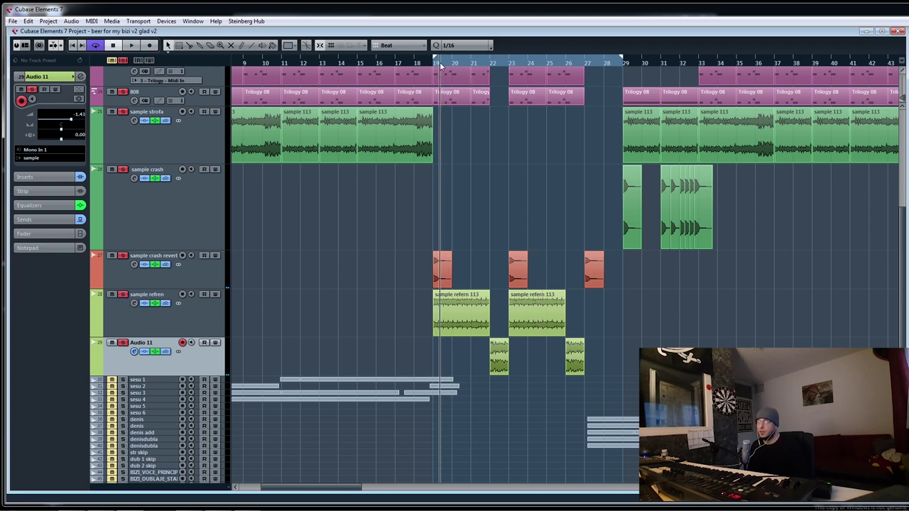
pyautogui.press('space')
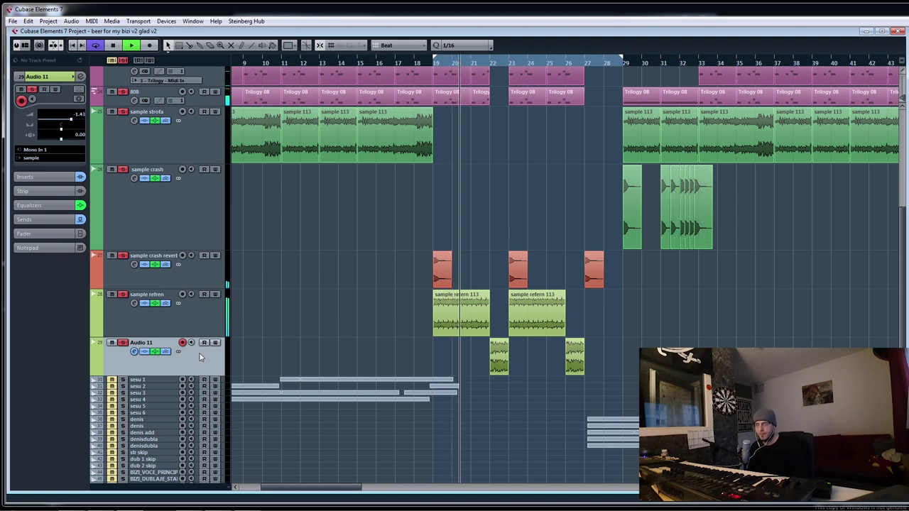
pyautogui.press('space')
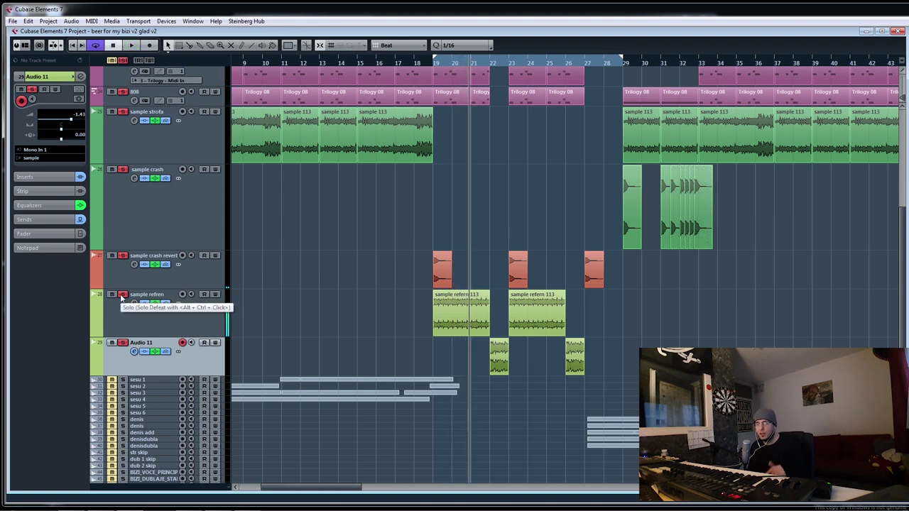
# - Clear all solos, play the sample refren track on its own from about bar 21, then stop and unsolo it
pyautogui.click(122, 61)
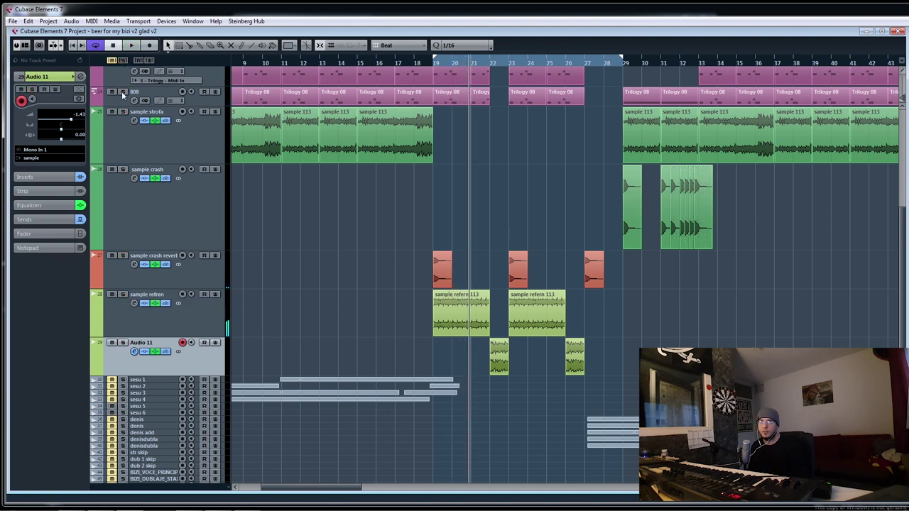
pyautogui.click(122, 294)
pyautogui.press('space')
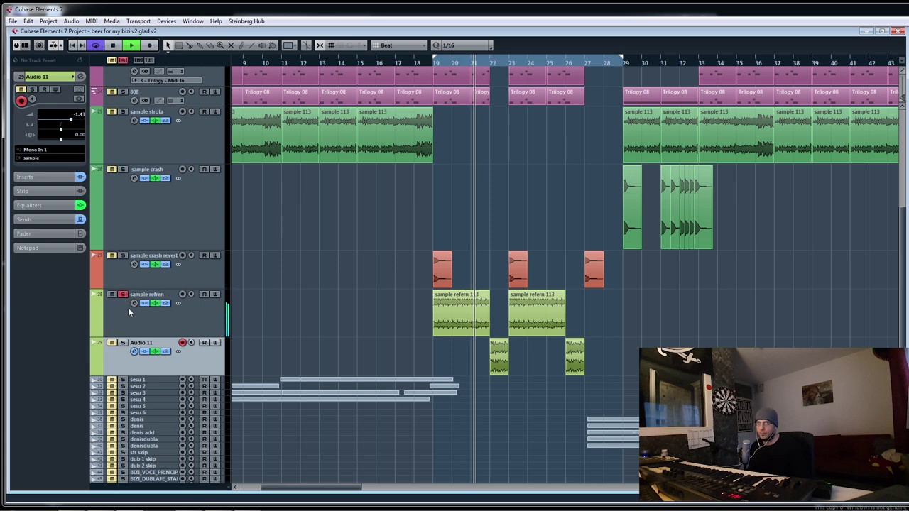
pyautogui.press('space')
pyautogui.click(126, 296)
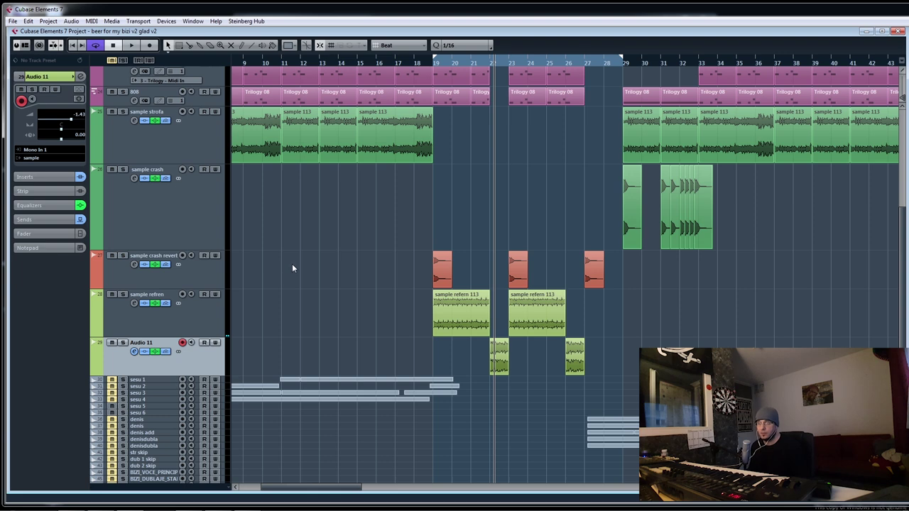
# - Step the selection through all the vocal tracks, from sesu 1 down to the last track in the list
pyautogui.scroll(-2, 352, 240)
pyautogui.scroll(5, 351, 264)
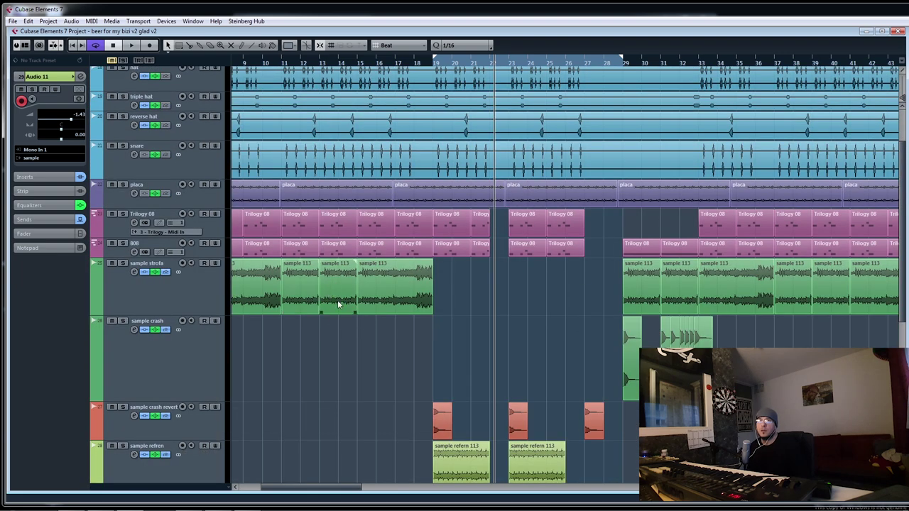
pyautogui.scroll(-3, 404, 394)
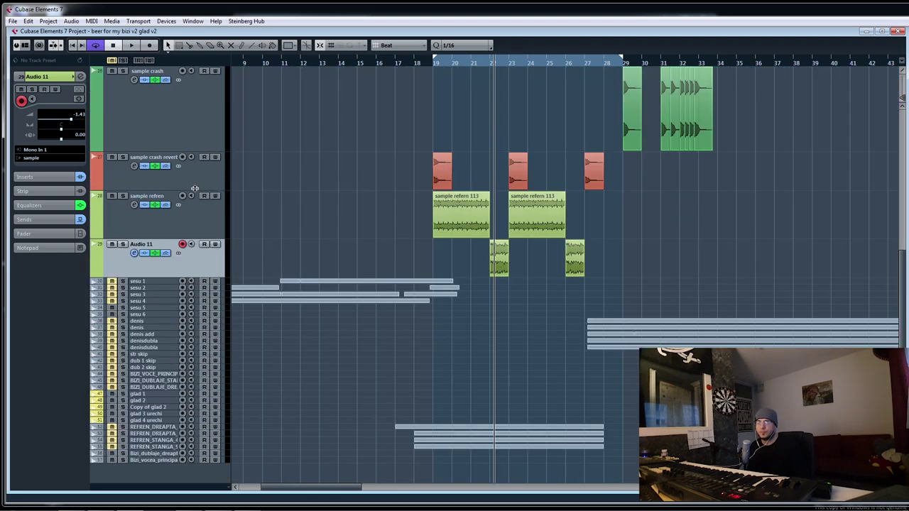
pyautogui.click(158, 281)
pyautogui.press('Down')
pyautogui.press('Down')
pyautogui.press('Down')
pyautogui.press('Down')
pyautogui.press('Down')
pyautogui.press('Down')
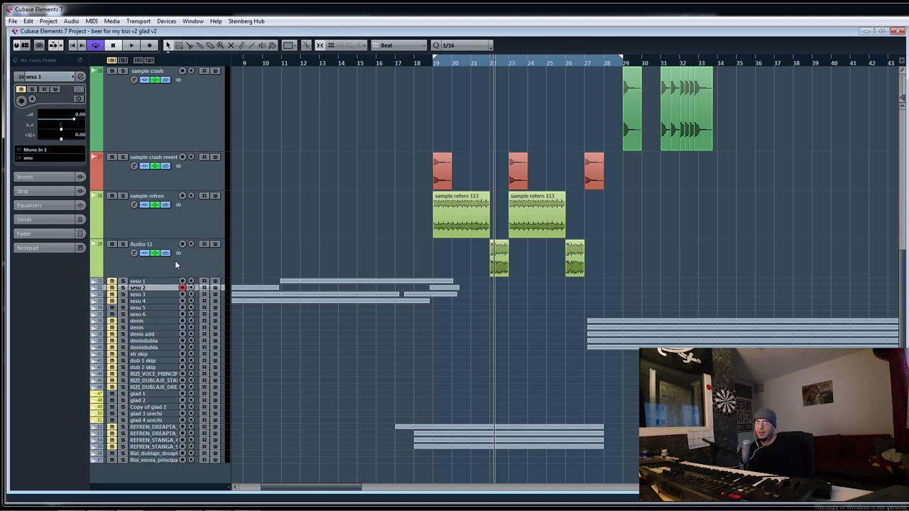
pyautogui.press('Down')
pyautogui.press('Down')
pyautogui.press('Down')
pyautogui.press('Down')
pyautogui.press('Down')
pyautogui.press('Down')
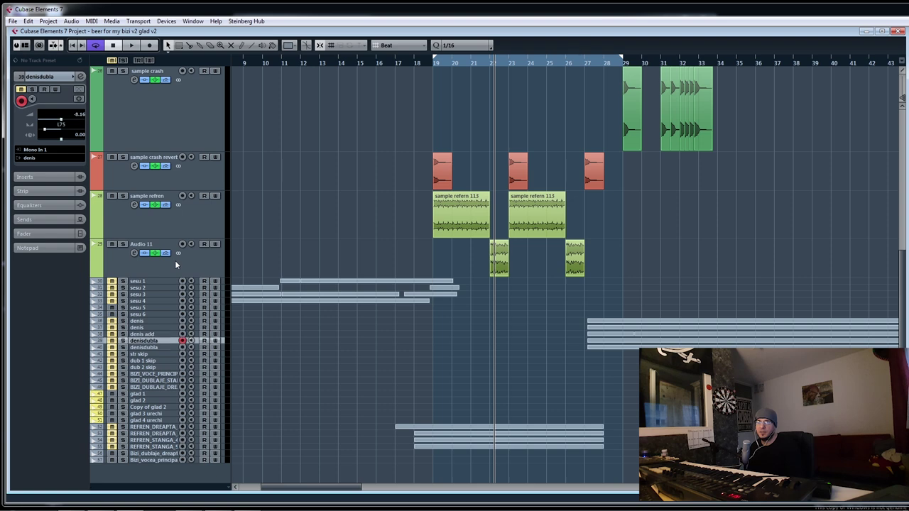
pyautogui.press('Down')
pyautogui.press('Down')
pyautogui.press('Down')
pyautogui.press('Down')
pyautogui.press('Down')
pyautogui.press('Down')
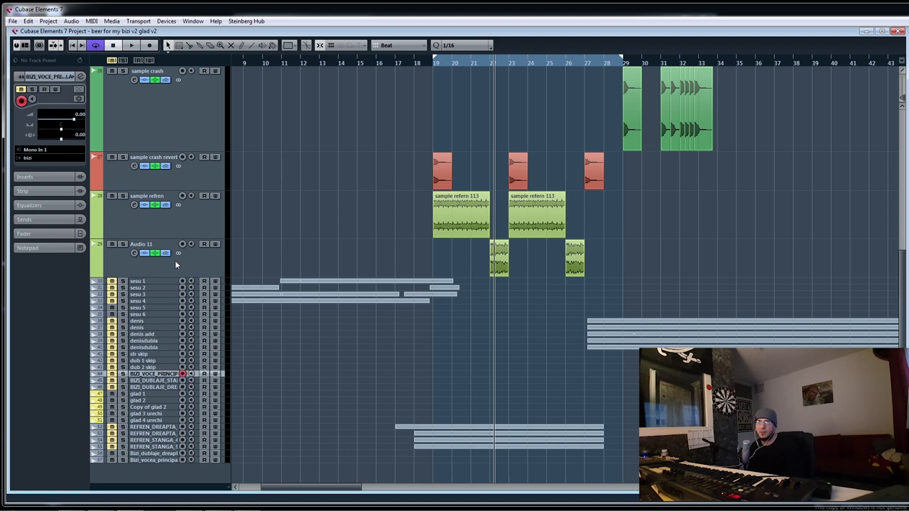
pyautogui.press('Down')
pyautogui.press('Down')
pyautogui.press('Down')
pyautogui.press('Down')
pyautogui.press('Down')
pyautogui.press('Down')
pyautogui.press('Down')
pyautogui.press('Down')
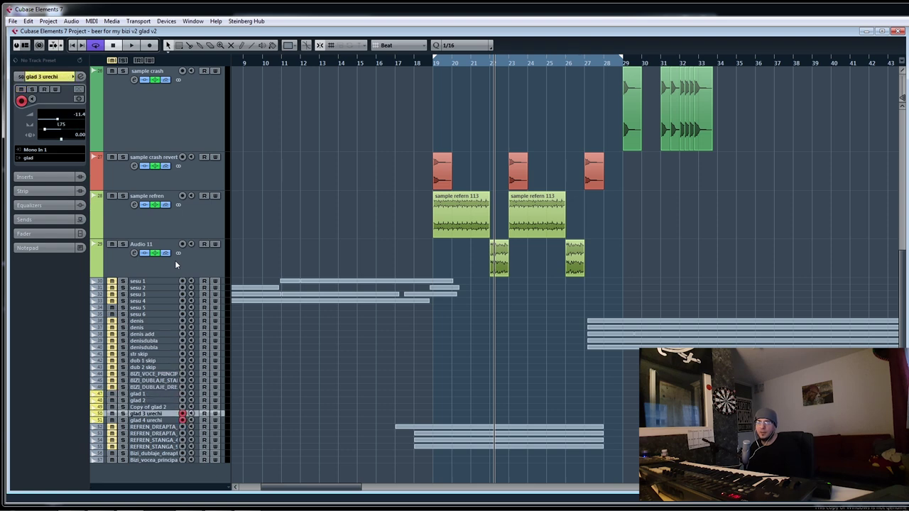
pyautogui.press('Down')
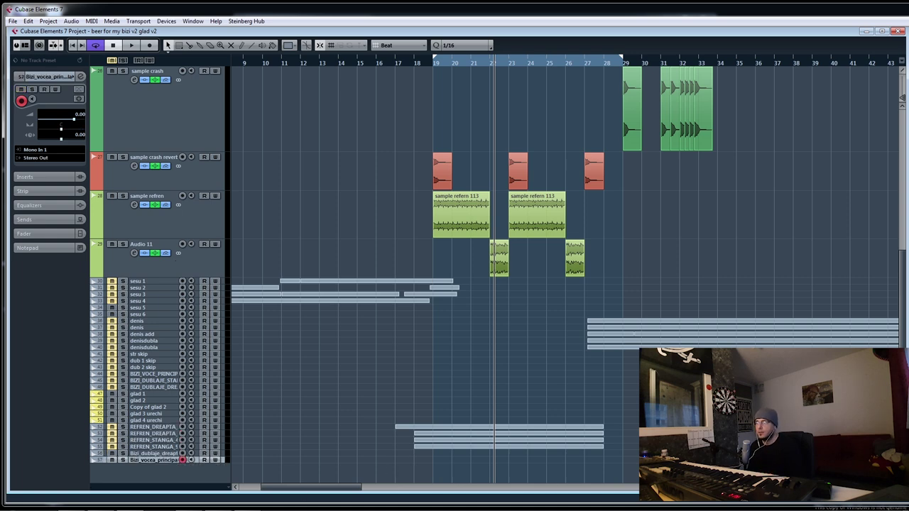
# - Show the whole arrangement, select the first REFREN_DREAPTA track, and single out each of the four vocal clips in the first chorus
pyautogui.press('g')
pyautogui.press('g')
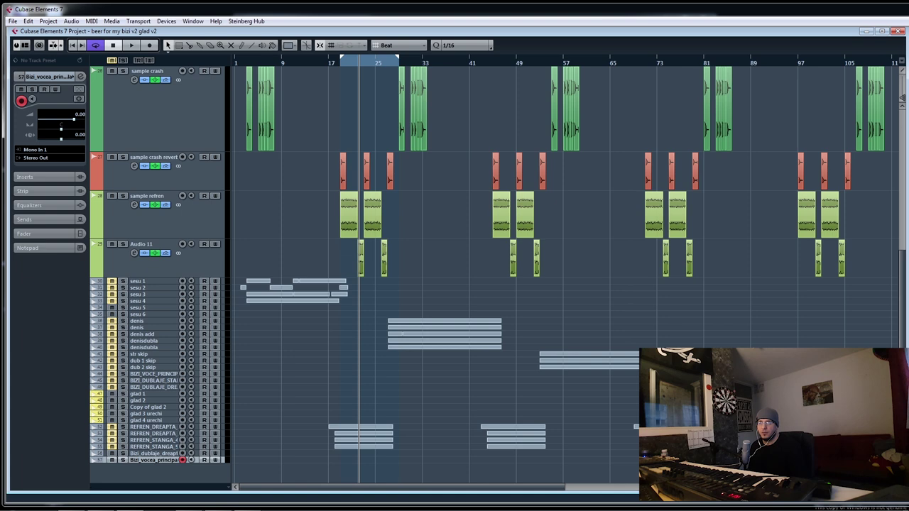
pyautogui.click(171, 427)
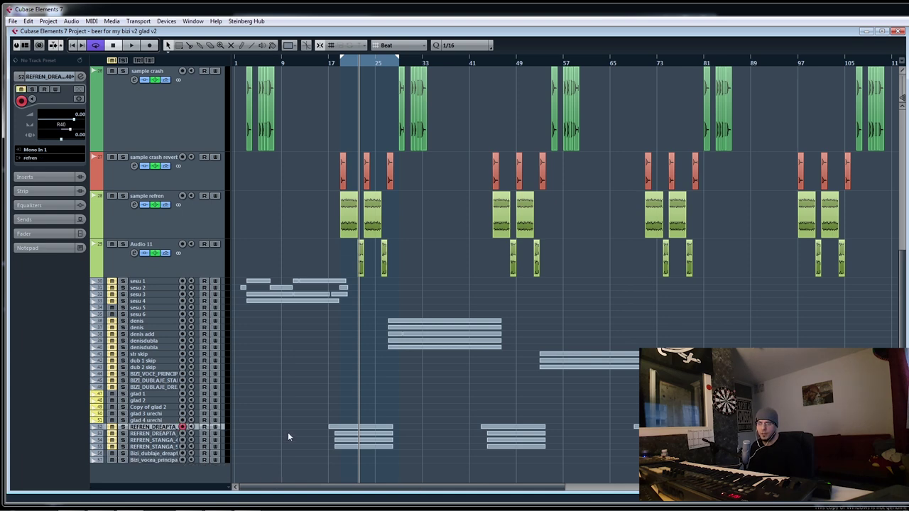
pyautogui.click(352, 428)
pyautogui.click(351, 433)
pyautogui.click(351, 440)
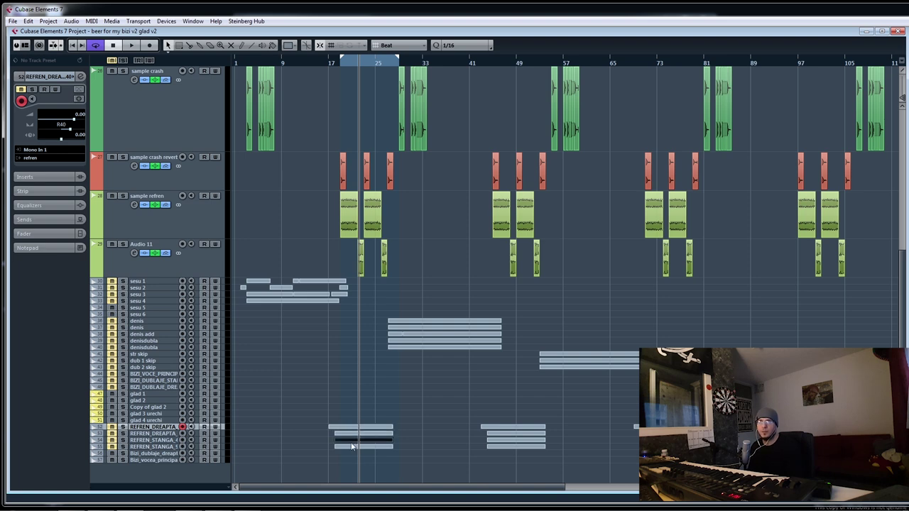
pyautogui.click(350, 447)
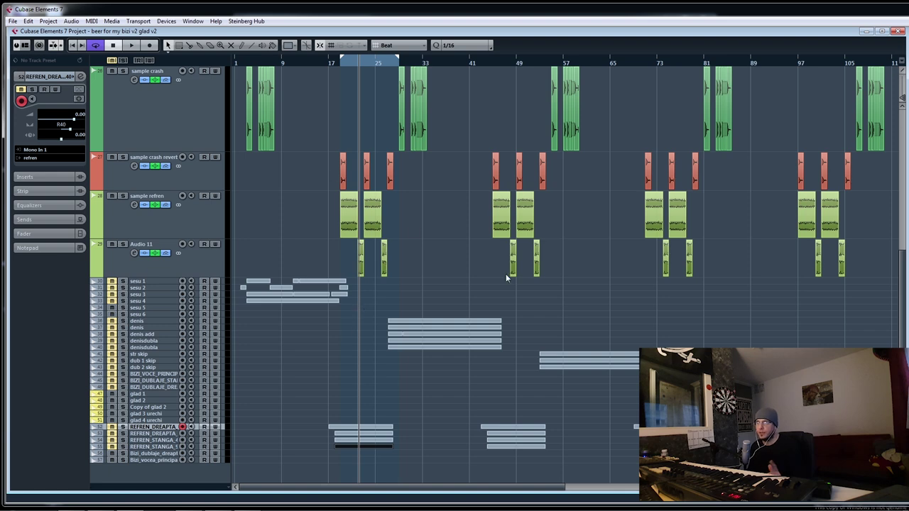
# - Enlarge the vocal tracks' height and select the sesu 3 and sesu 4 clips in the first verse
pyautogui.moveTo(289, 62); pyautogui.dragTo(233, 293)
pyautogui.moveTo(234, 335); pyautogui.dragTo(359, 292)
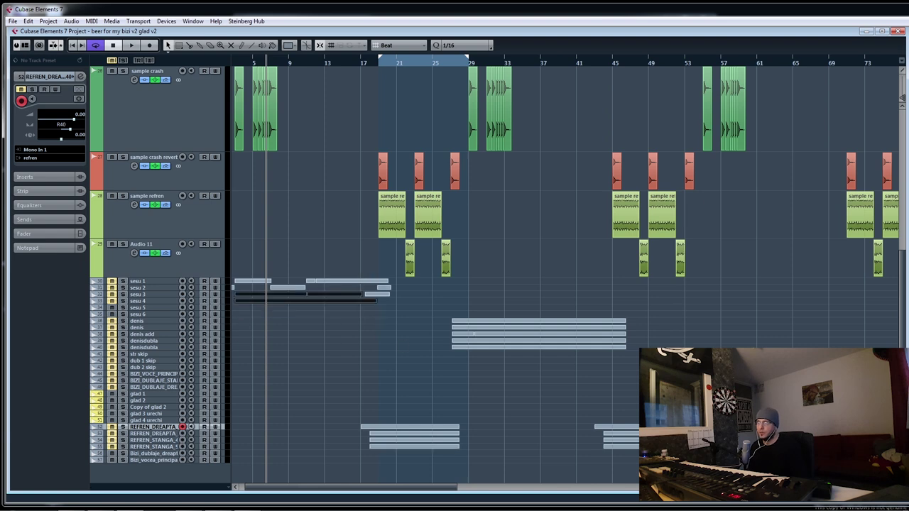
pyautogui.hotkey('shift', 'g')
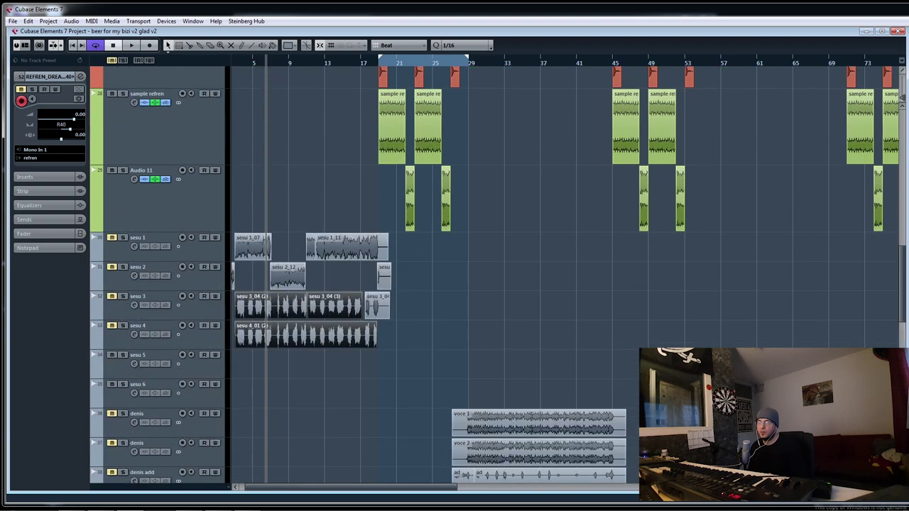
pyautogui.click(323, 378)
pyautogui.click(311, 313)
pyautogui.click(310, 336)
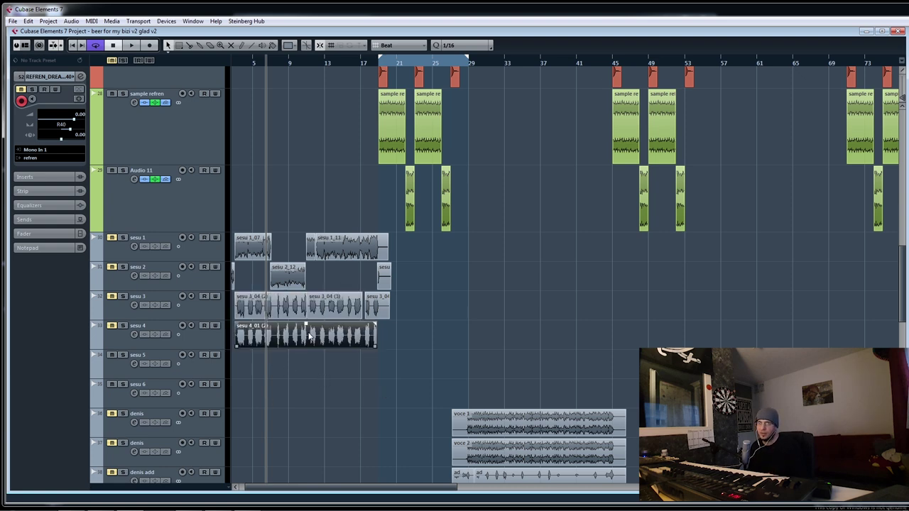
# - Select the voce 1 and voce 2 clips of the second verse, and the ad clip on the track below them
pyautogui.scroll(-3, 450, 401)
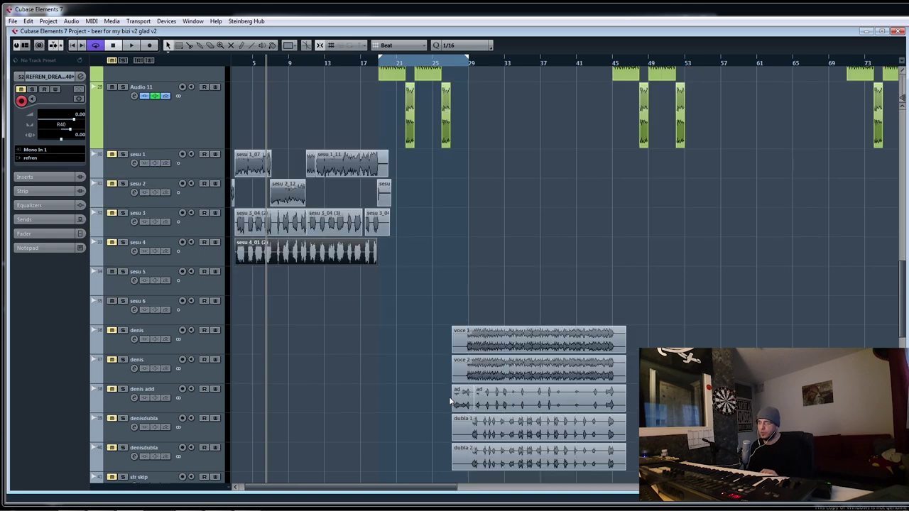
pyautogui.scroll(-3, 449, 402)
pyautogui.moveTo(689, 240); pyautogui.dragTo(474, 285)
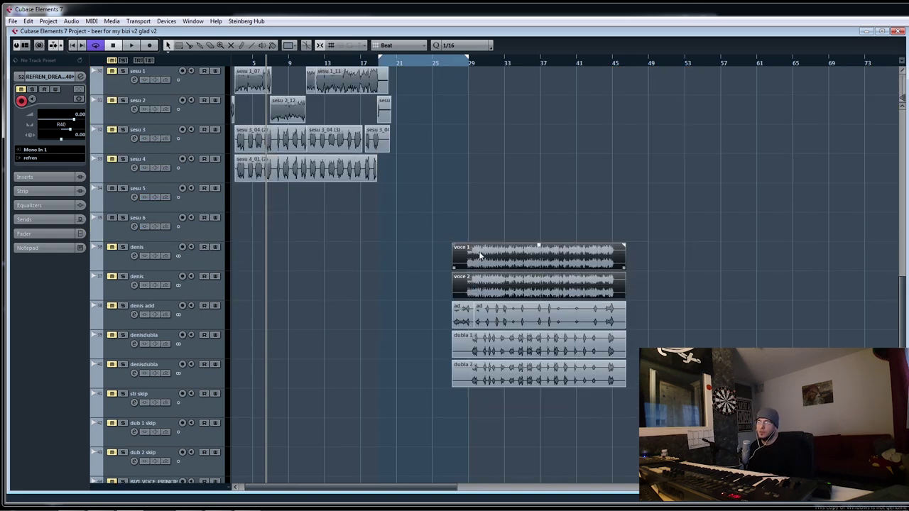
pyautogui.click(550, 287)
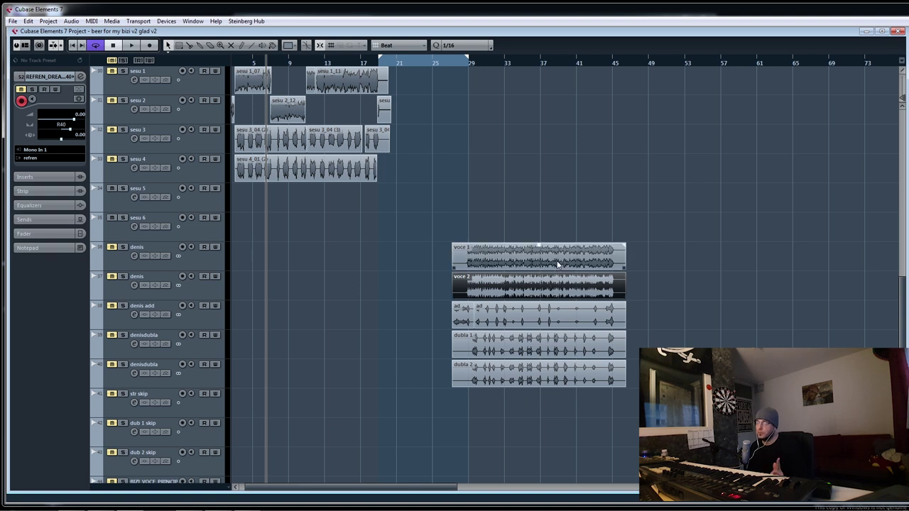
pyautogui.click(596, 318)
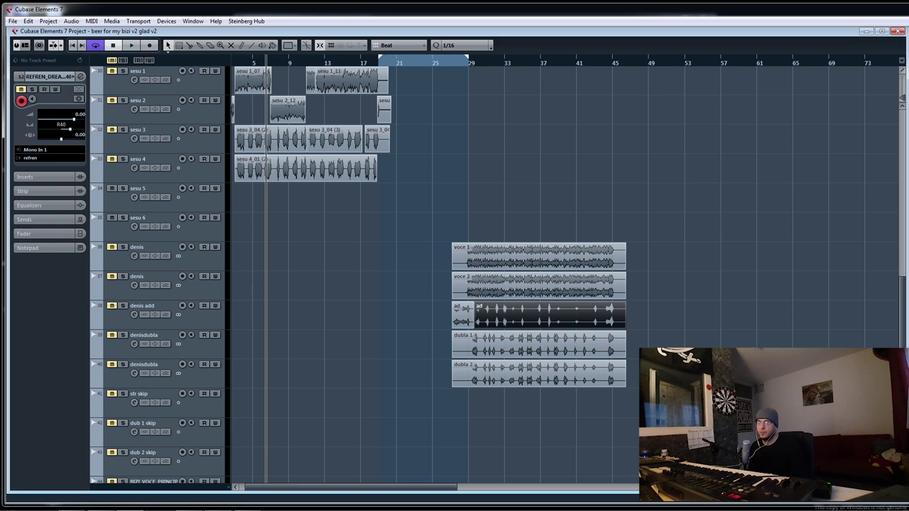
# - Examine the vocal clips of the remaining verses and the repeated REFREN clips from about bar 53 to bar 124
pyautogui.scroll(-6, 790, 250)
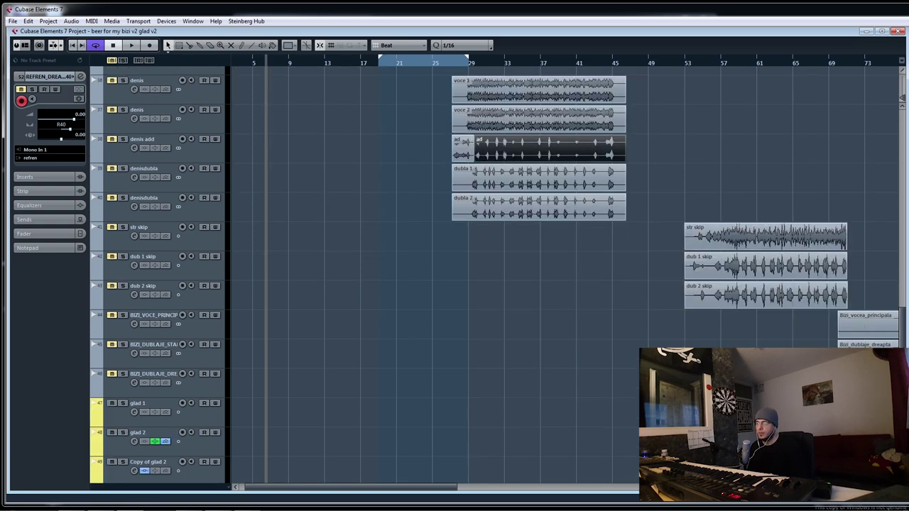
pyautogui.hscroll(8, 567, 270)
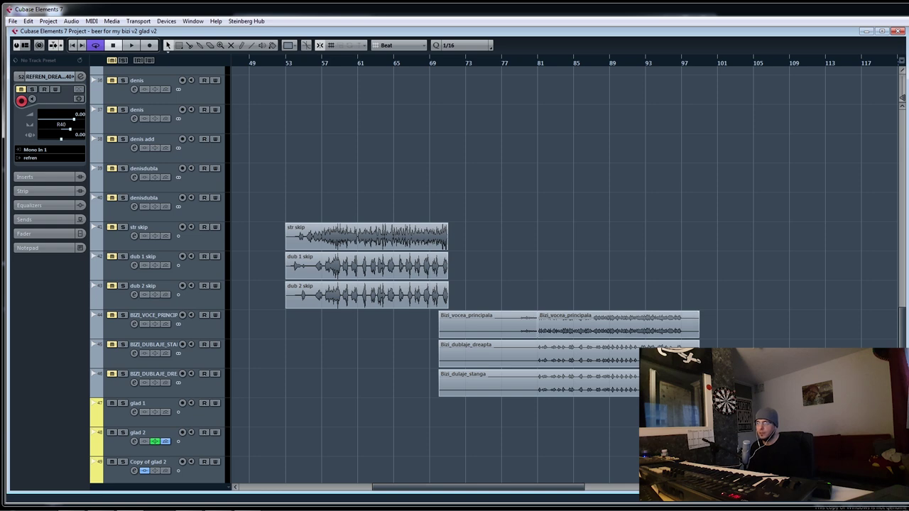
pyautogui.hscroll(15, 461, 270)
pyautogui.hscroll(-15, 436, 398)
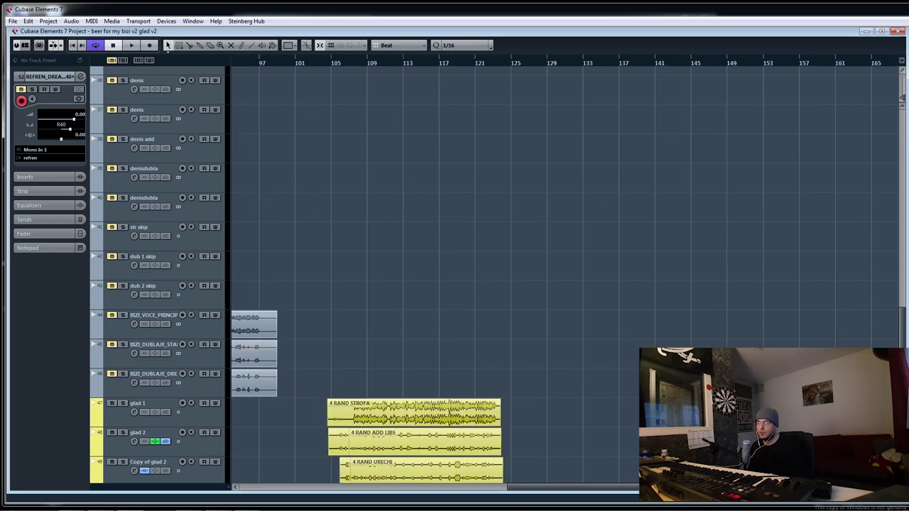
pyautogui.scroll(-8, 429, 394)
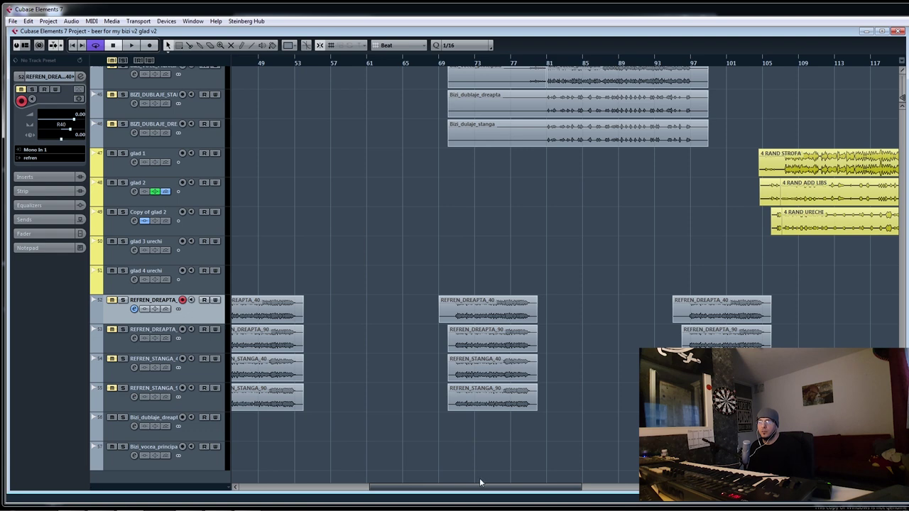
# - Unmute all tracks, play the second chorus with vocals from about bar 44, and stop
pyautogui.moveTo(474, 487); pyautogui.dragTo(399, 482)
pyautogui.click(447, 62)
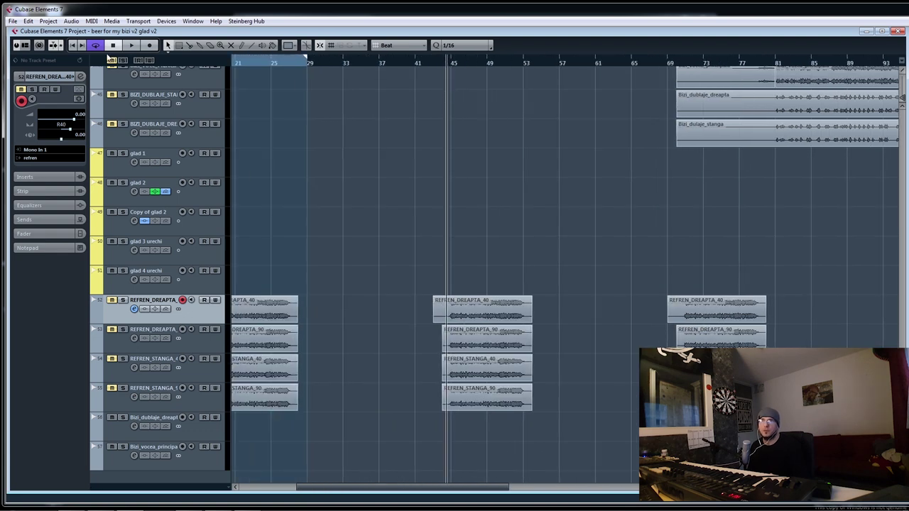
pyautogui.press('space')
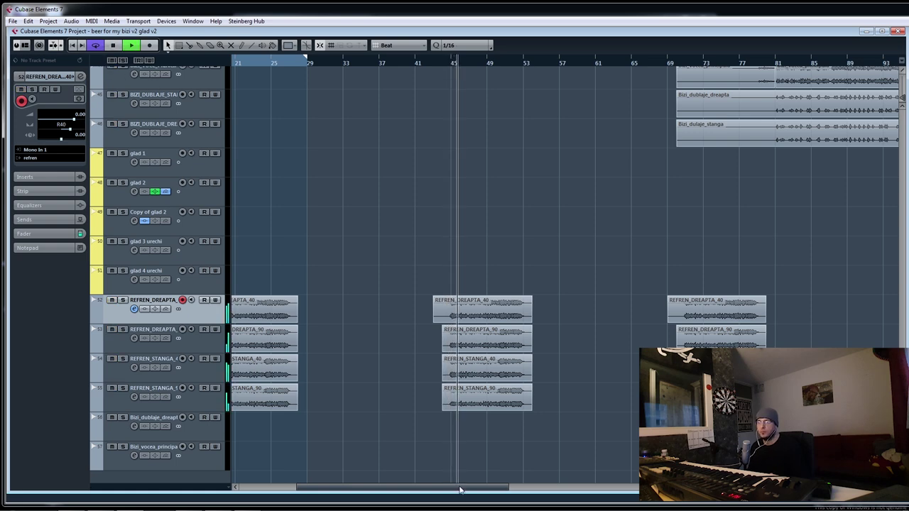
pyautogui.press('space')
# - Move the locator range to bars 29 to 39, at the start of the second verse
pyautogui.moveTo(460, 490); pyautogui.dragTo(376, 484)
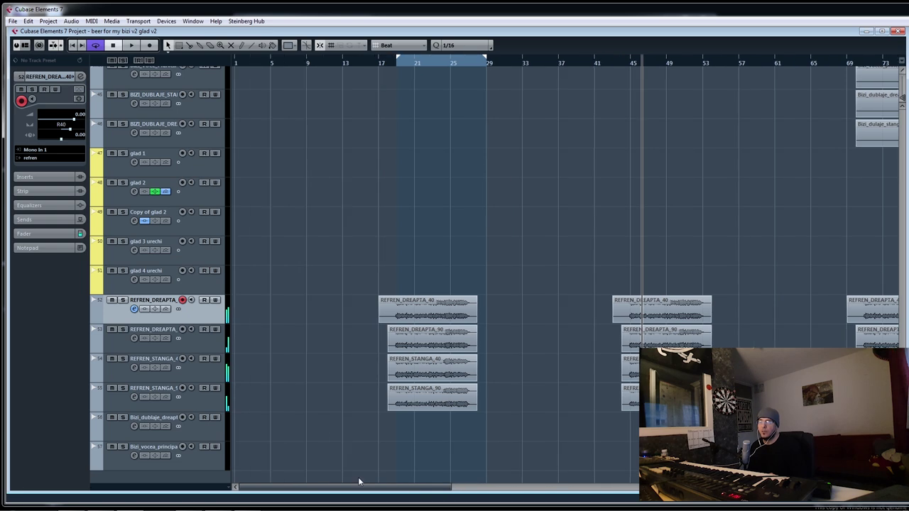
pyautogui.scroll(10, 378, 258)
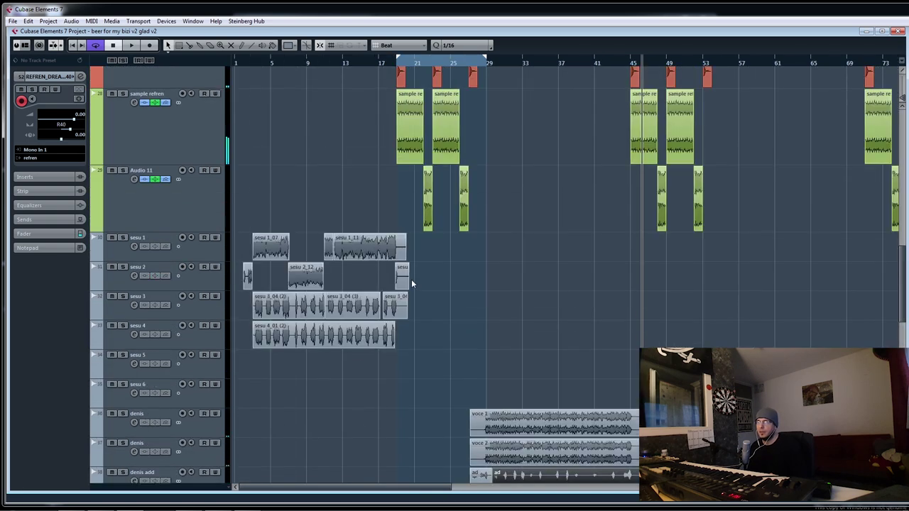
pyautogui.scroll(3, 474, 279)
pyautogui.moveTo(461, 58); pyautogui.dragTo(549, 61)
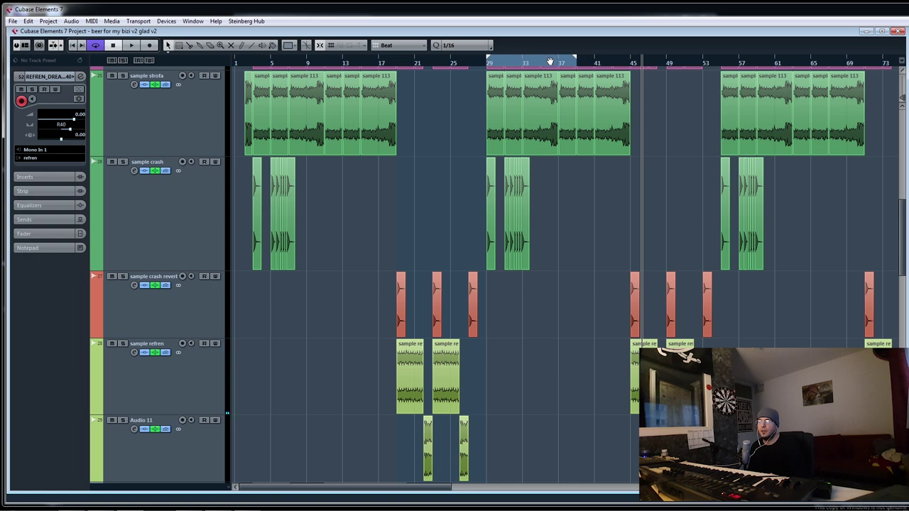
# - Play the end of the first chorus from about bar 26 and stop before bar 28
pyautogui.click(461, 85)
pyautogui.scroll(8, 460, 85)
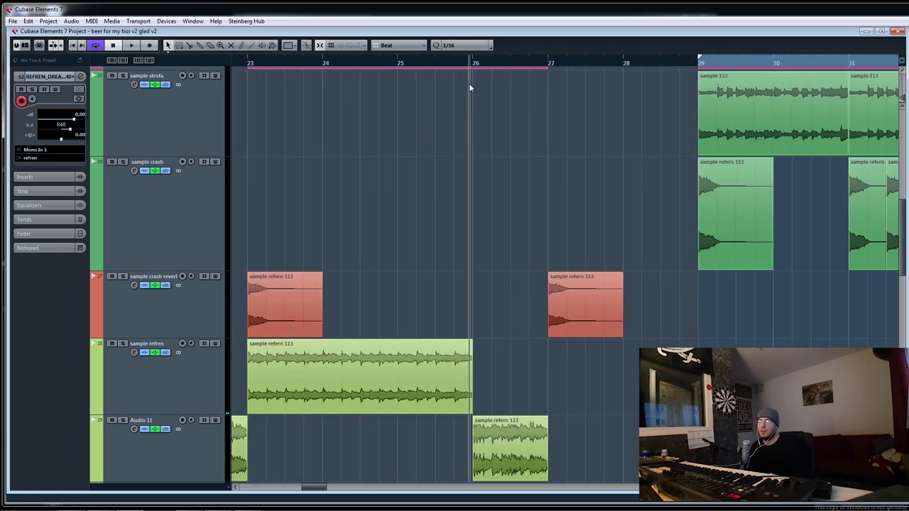
pyautogui.press('space')
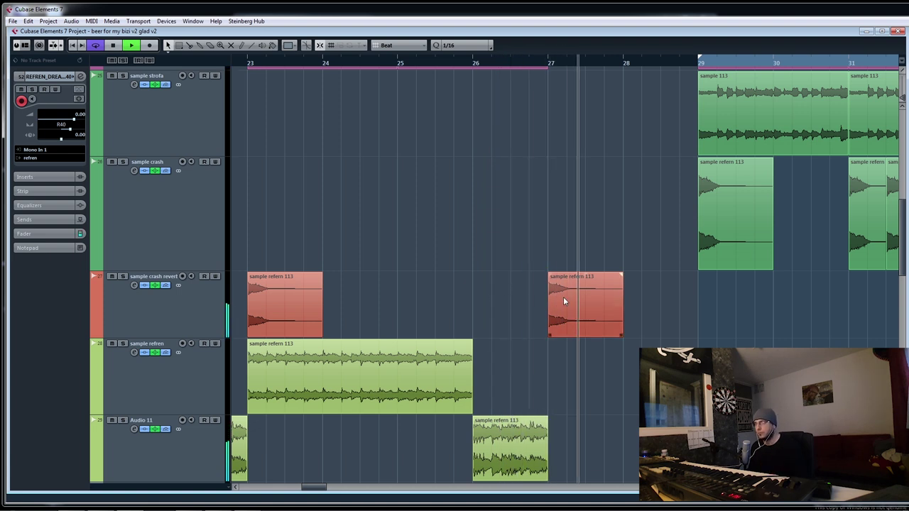
pyautogui.press('space')
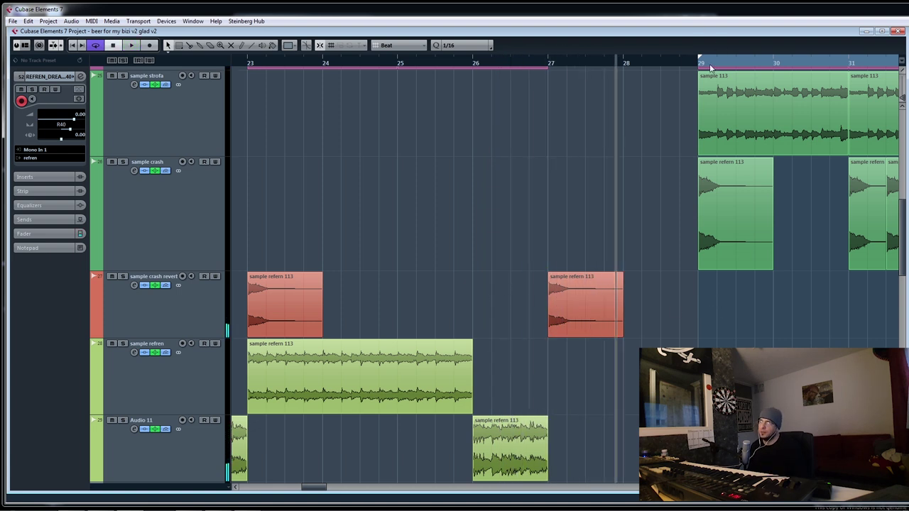
# - Play the transition from bar 27 into the second verse at bar 29, and stop in the verse
pyautogui.click(548, 63)
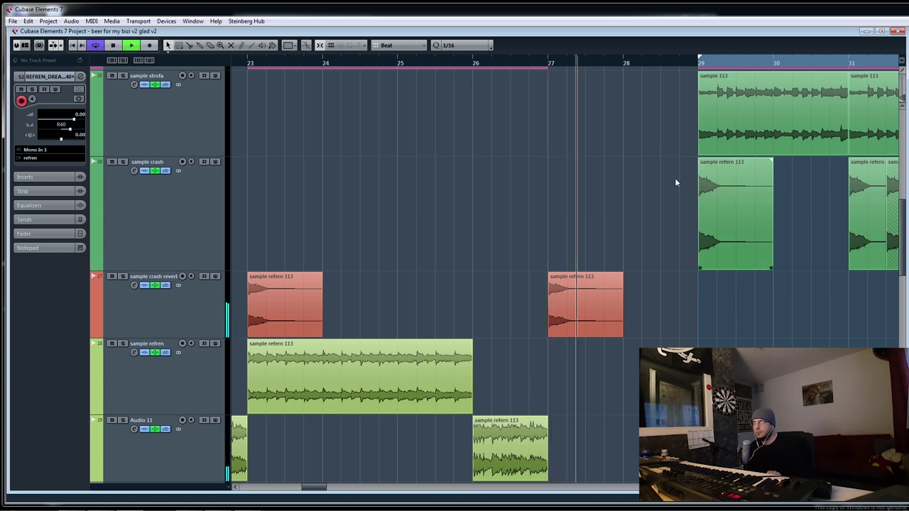
pyautogui.press('g')
pyautogui.press('g')
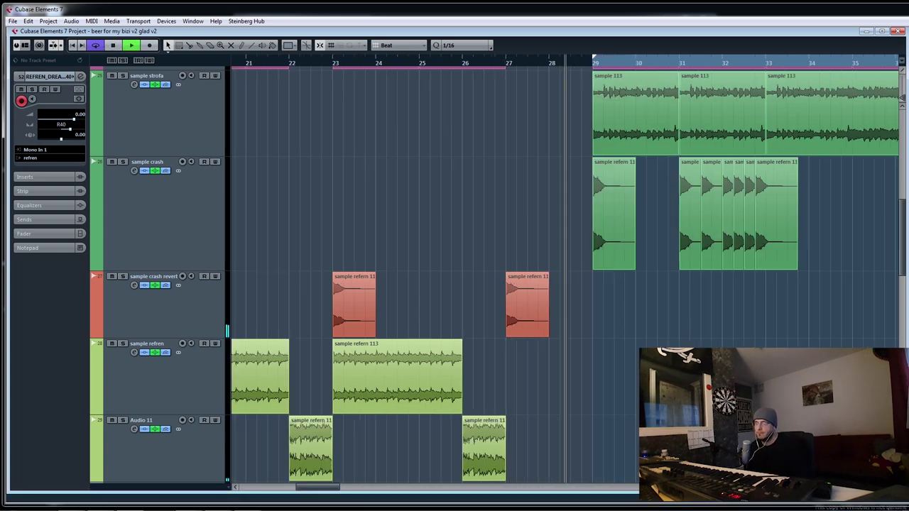
pyautogui.press('g')
pyautogui.press('g')
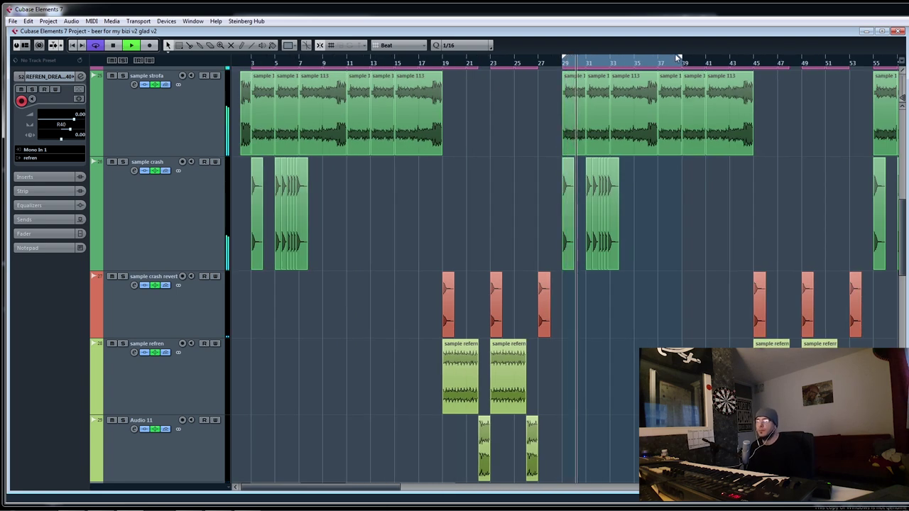
pyautogui.scroll(5, 617, 169)
pyautogui.press('space')
# - Move the locator range to bars 33 to 37 in the second verse
pyautogui.moveTo(563, 62); pyautogui.dragTo(637, 65)
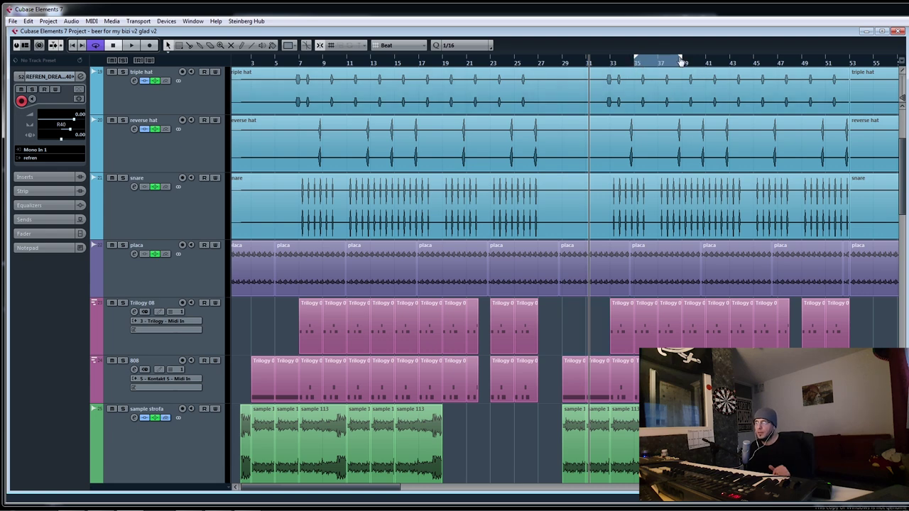
pyautogui.moveTo(646, 63); pyautogui.dragTo(567, 98)
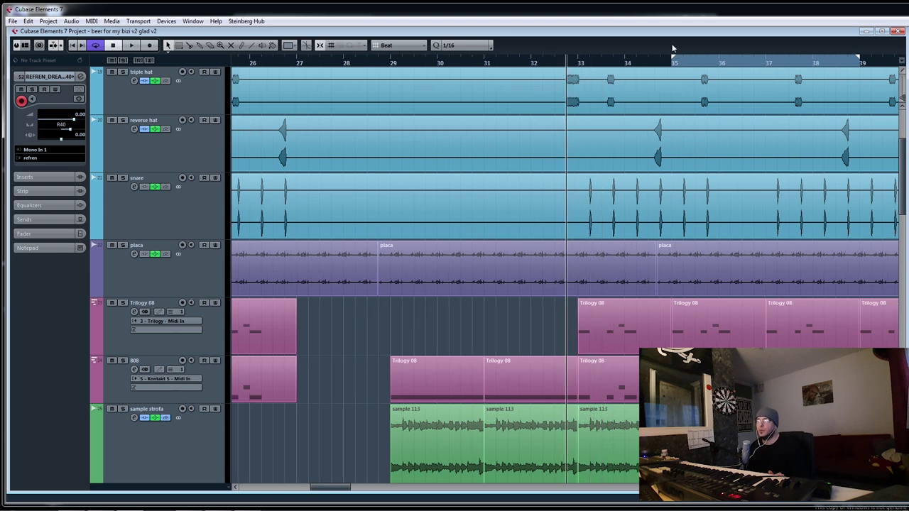
pyautogui.moveTo(689, 60); pyautogui.dragTo(594, 60)
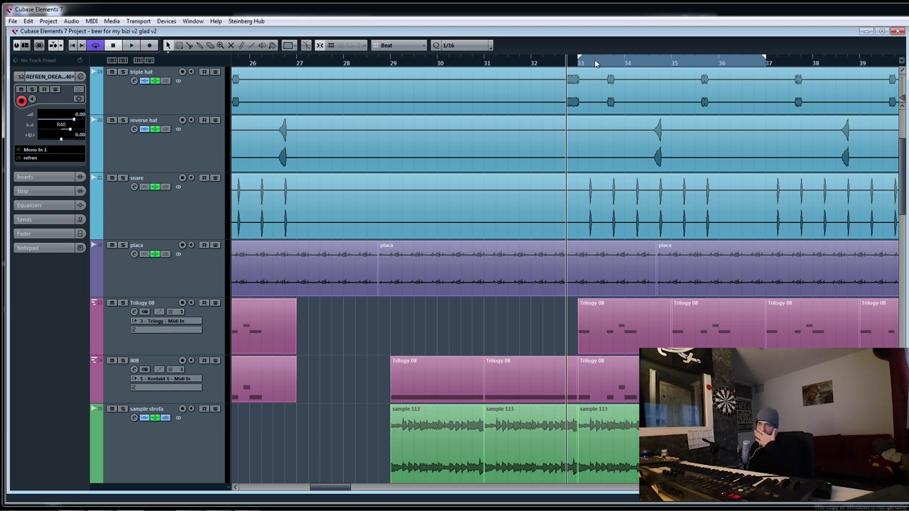
# - Play from bar 33, show the MixConsole from its first group channels on, and stop playback
pyautogui.click(582, 64)
pyautogui.press('space')
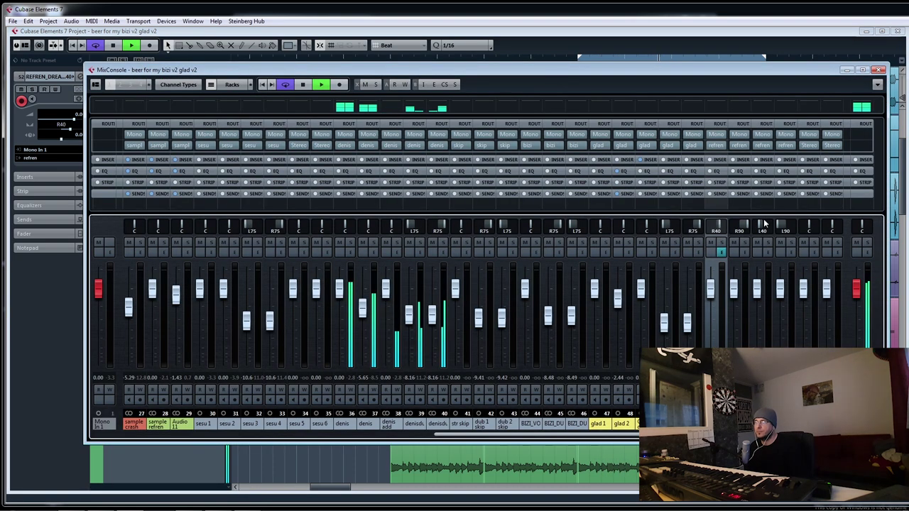
pyautogui.moveTo(575, 71); pyautogui.dragTo(528, 54)
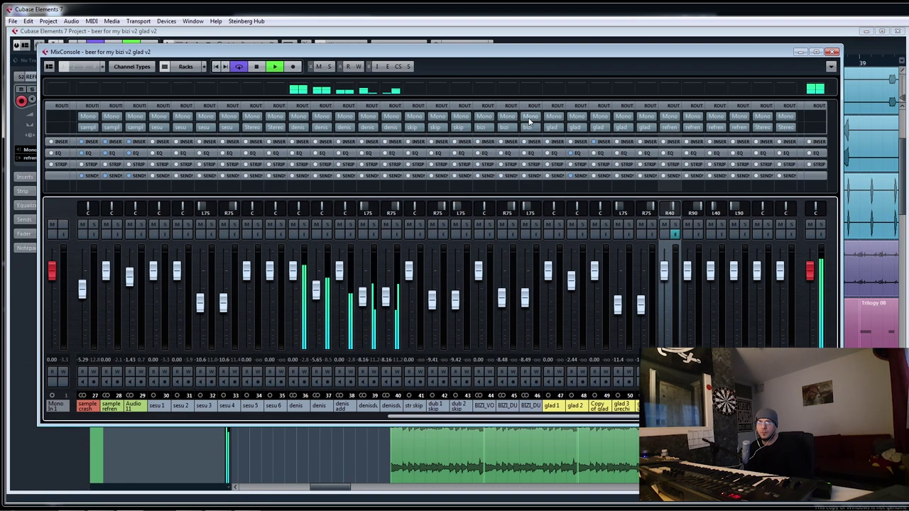
pyautogui.moveTo(413, 418); pyautogui.dragTo(18, 397)
pyautogui.press('space')
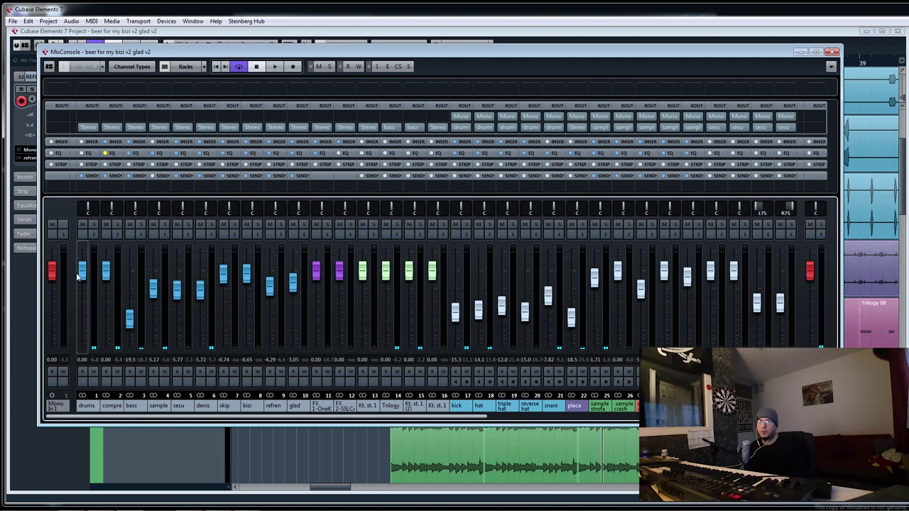
# - Examine the drums group's channel settings and its send to the compress group, and close them
pyautogui.click(93, 235)
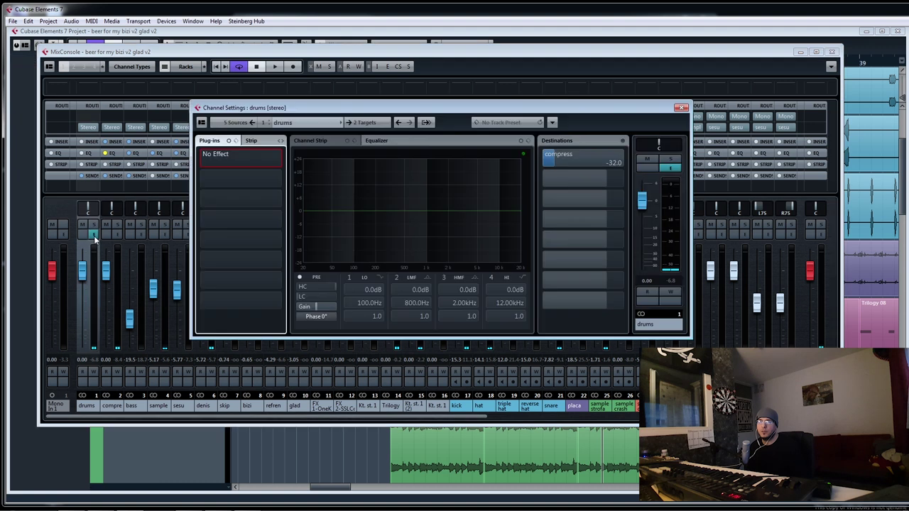
pyautogui.rightClick(570, 160)
pyautogui.click(578, 166)
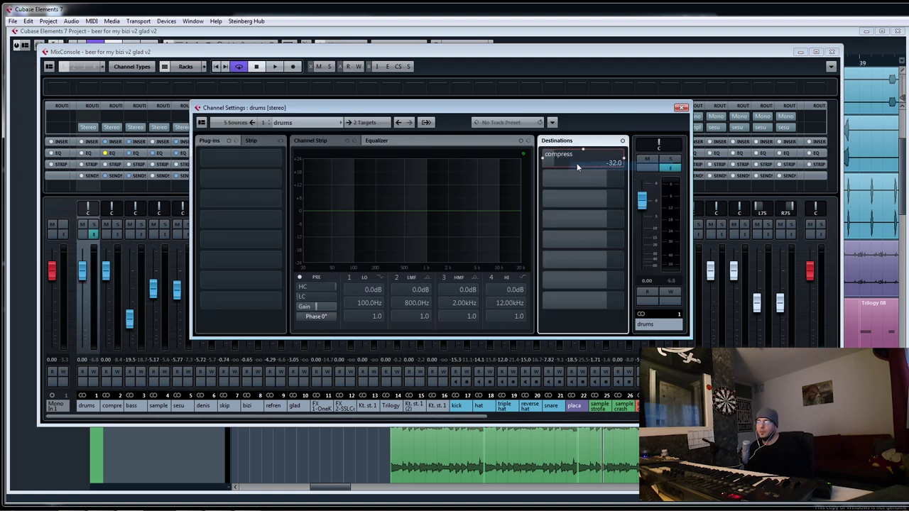
pyautogui.click(680, 108)
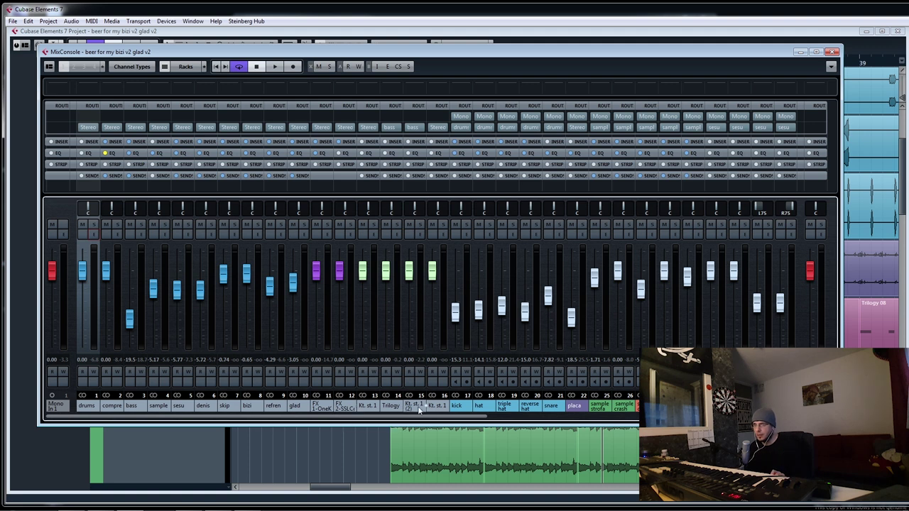
# - Solo the kick channel, play it, and examine its equalizer curve and REQ 6 Stereo insert
pyautogui.click(466, 224)
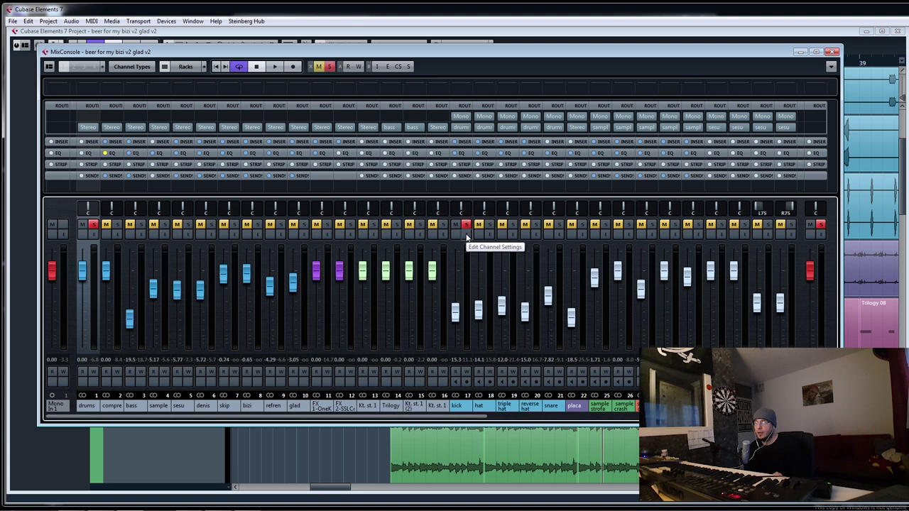
pyautogui.press('space')
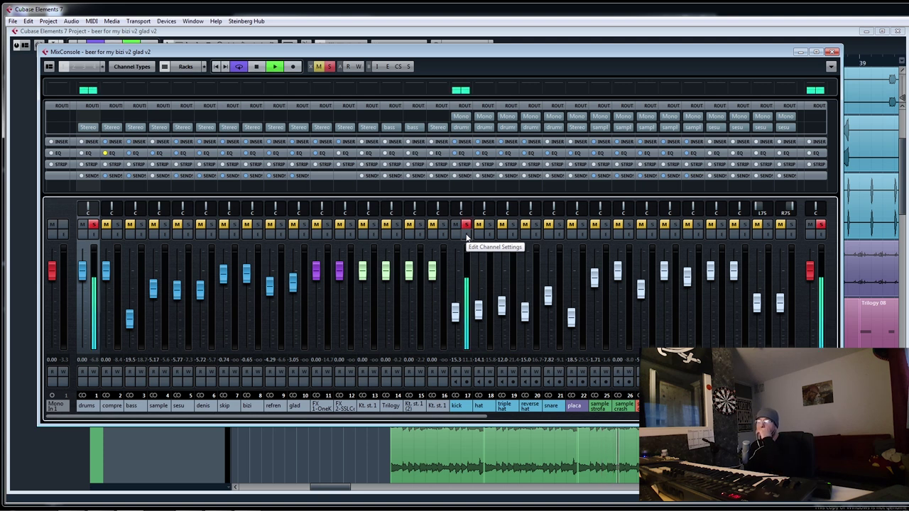
pyautogui.click(466, 235)
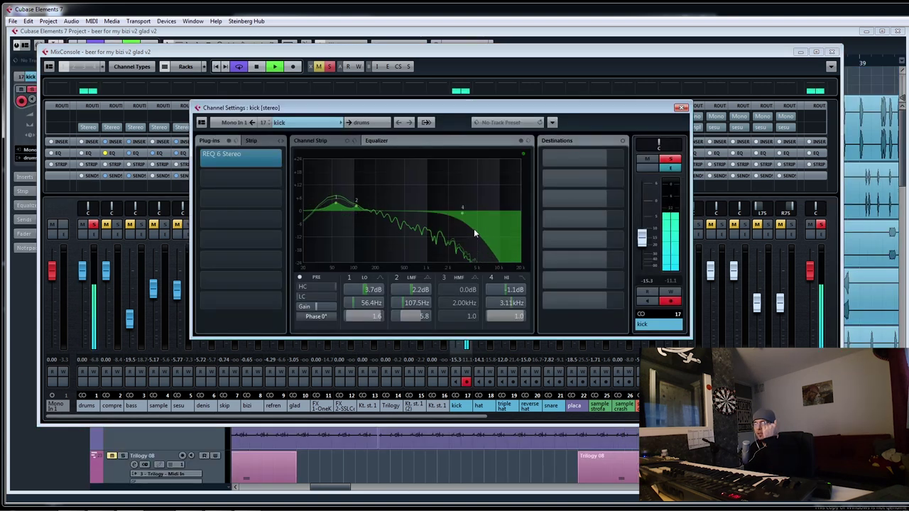
pyautogui.click(237, 153)
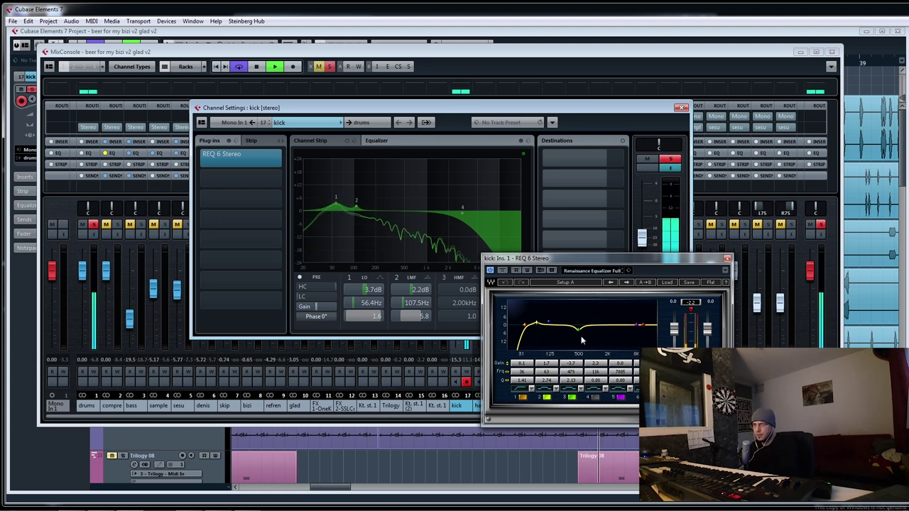
pyautogui.click(727, 258)
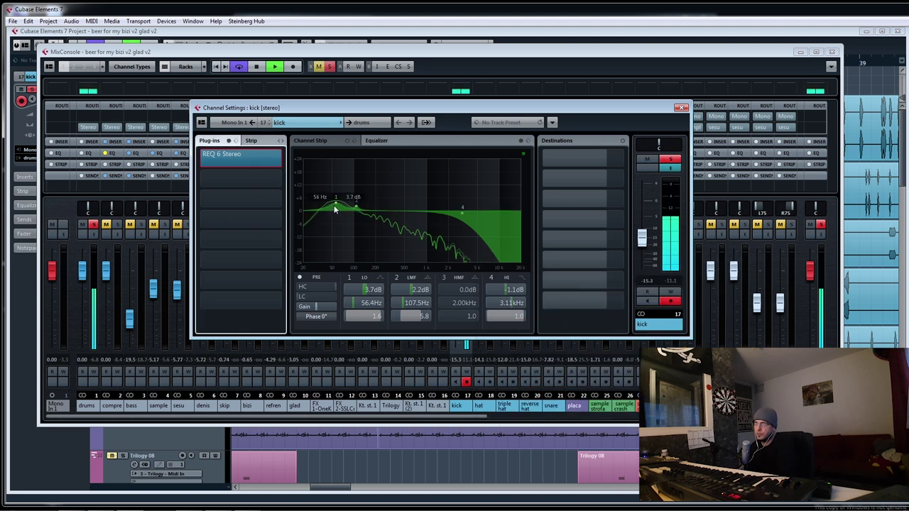
pyautogui.click(680, 109)
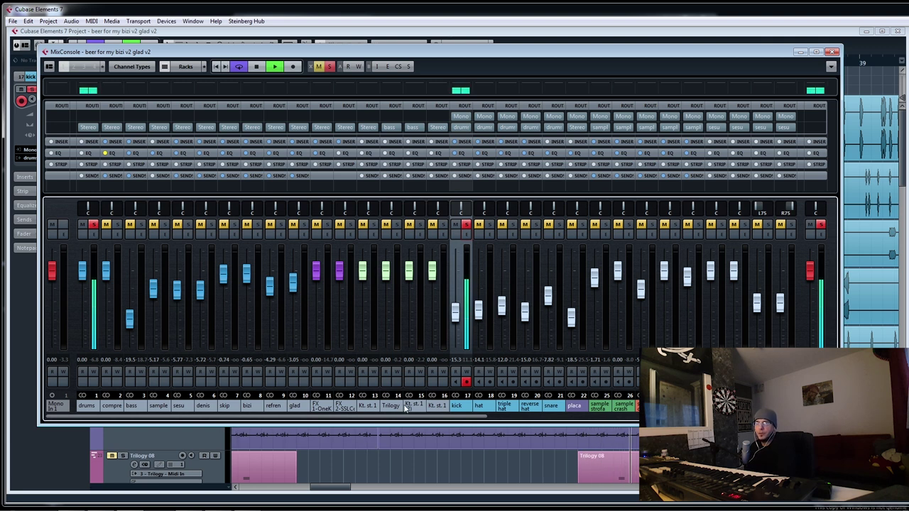
# - Examine the bass group's equalizer bands and its REQ 6 Stereo insert while the kick and bass play
pyautogui.click(140, 236)
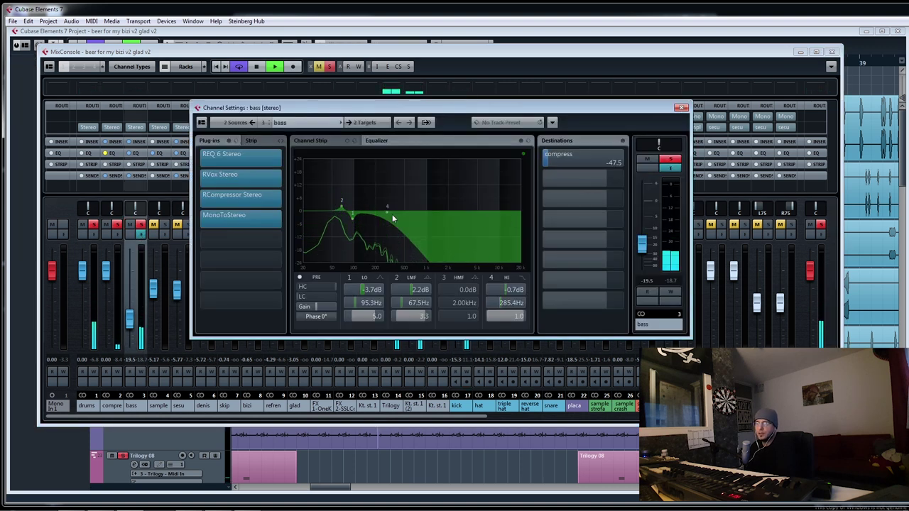
pyautogui.moveTo(353, 224)
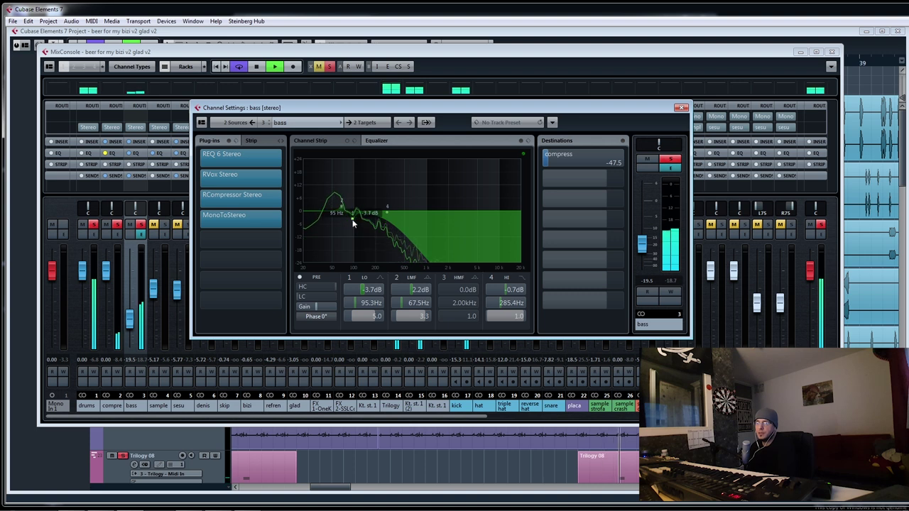
pyautogui.moveTo(341, 205)
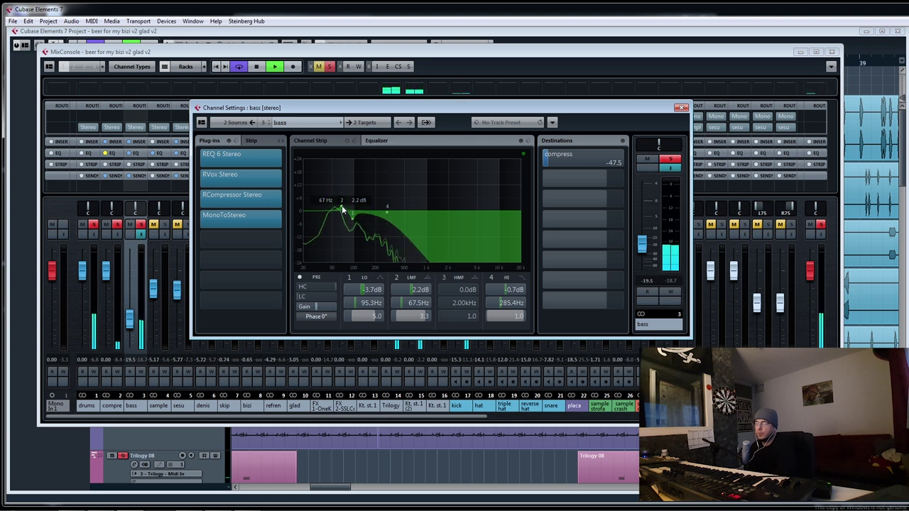
pyautogui.click(242, 160)
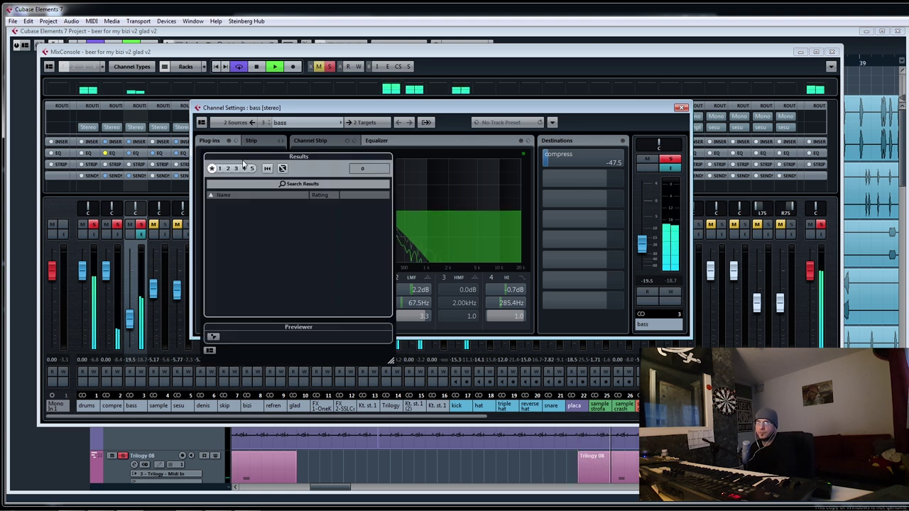
pyautogui.click(390, 118)
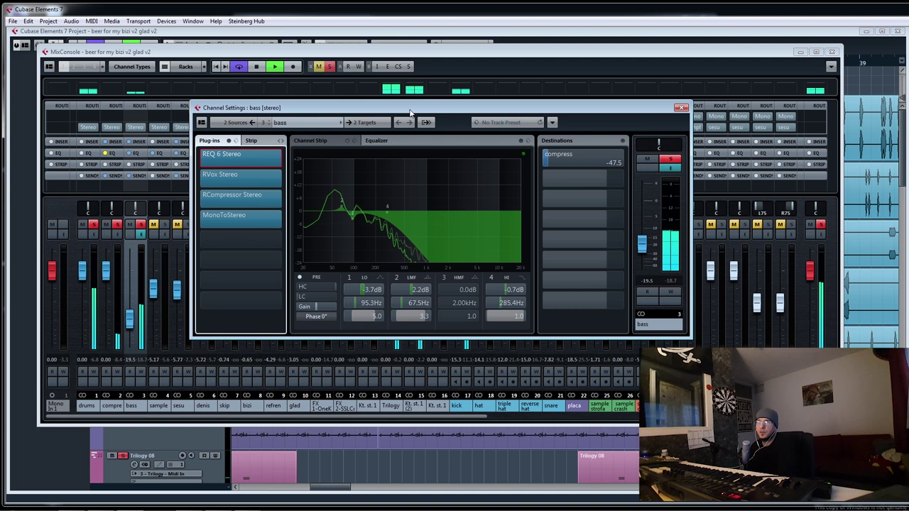
pyautogui.click(232, 158)
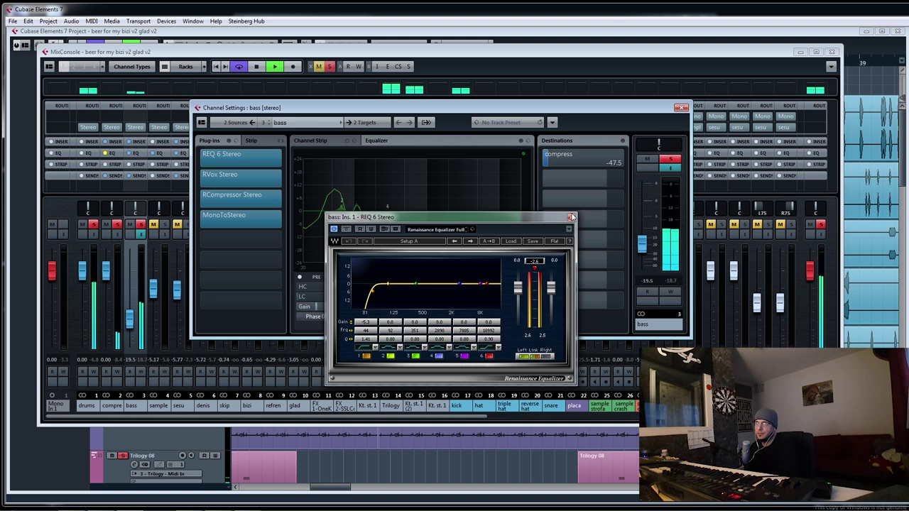
pyautogui.click(571, 217)
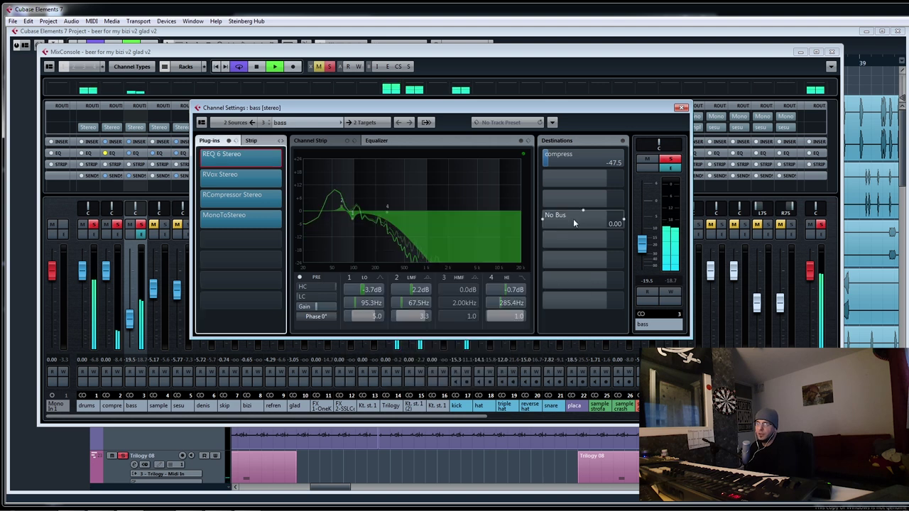
# - Examine the bass group's RVox, RCompressor and MonoToStereo inserts, and close its channel settings
pyautogui.click(225, 175)
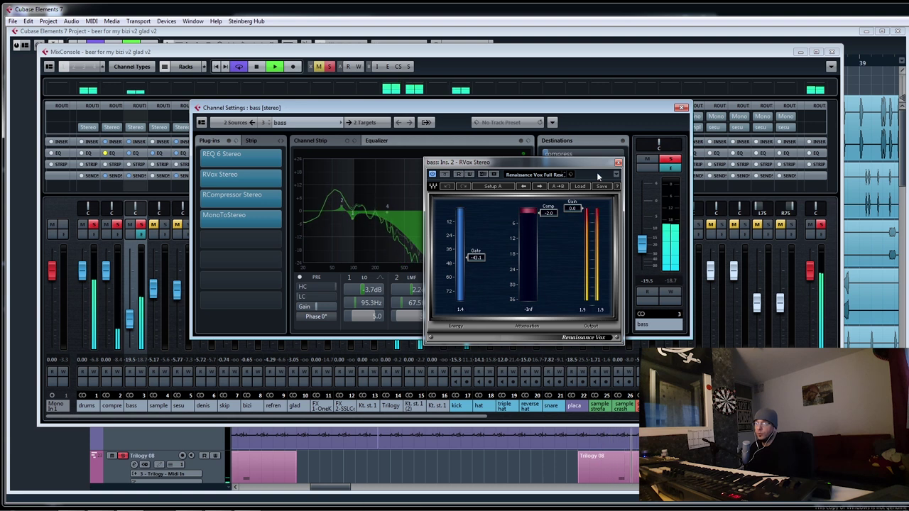
pyautogui.click(619, 163)
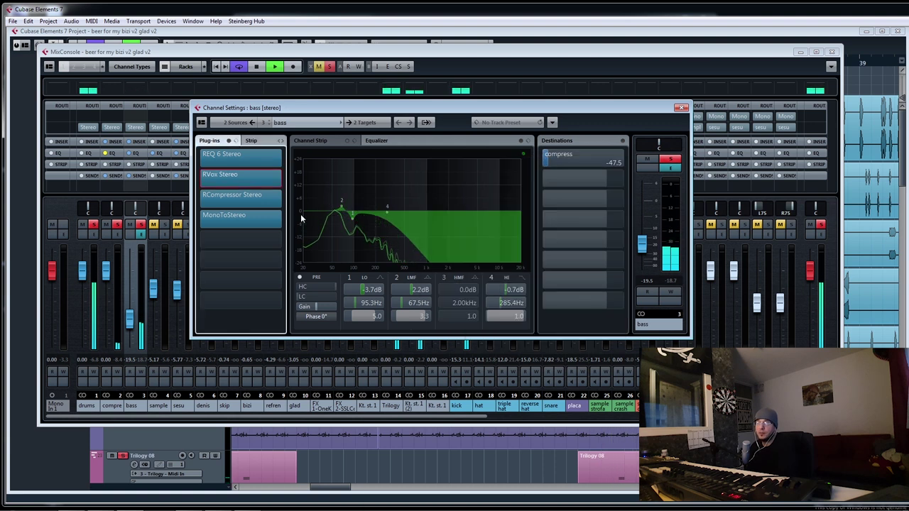
pyautogui.click(243, 195)
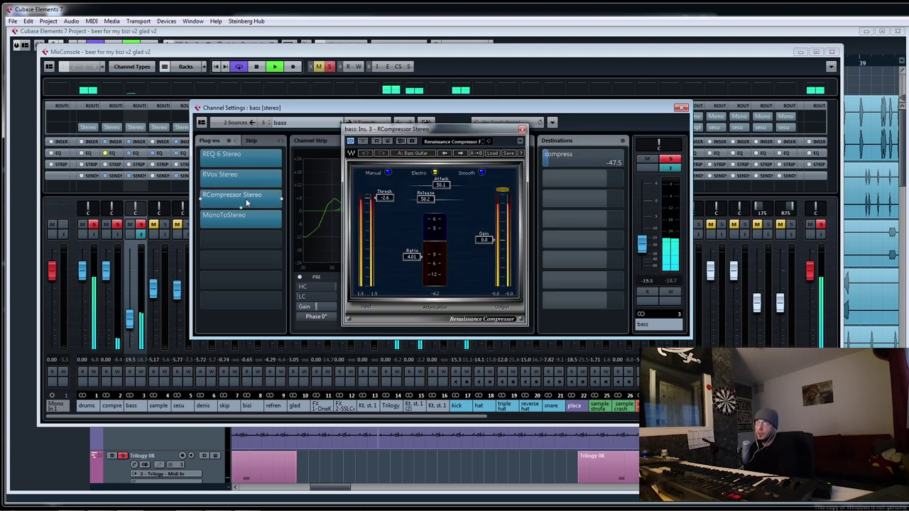
pyautogui.click(521, 129)
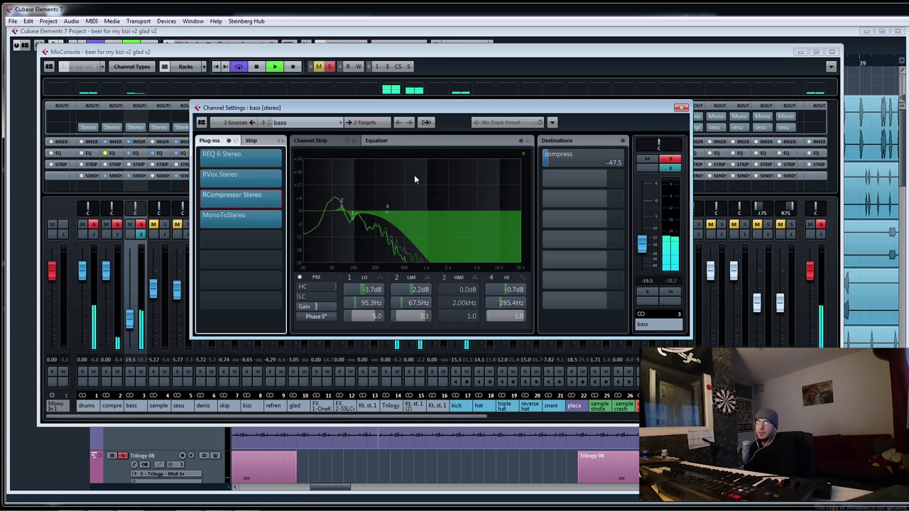
pyautogui.click(246, 222)
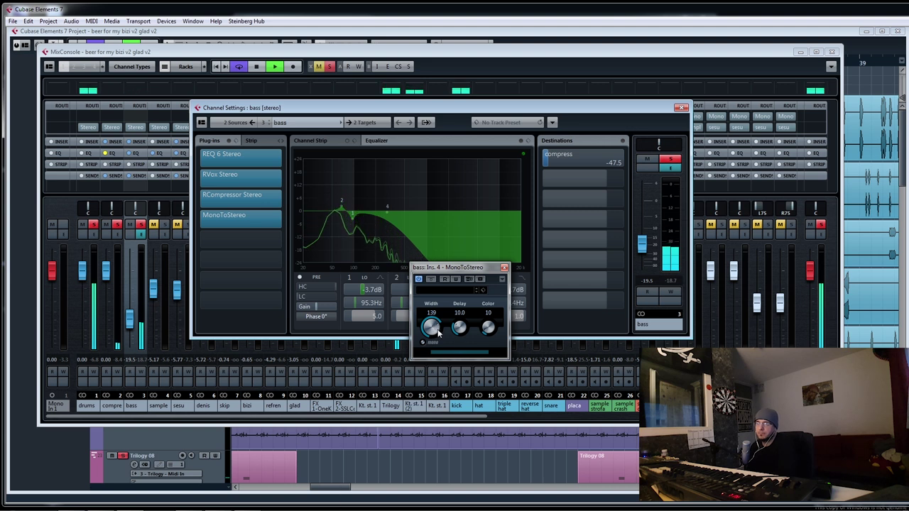
pyautogui.click(504, 267)
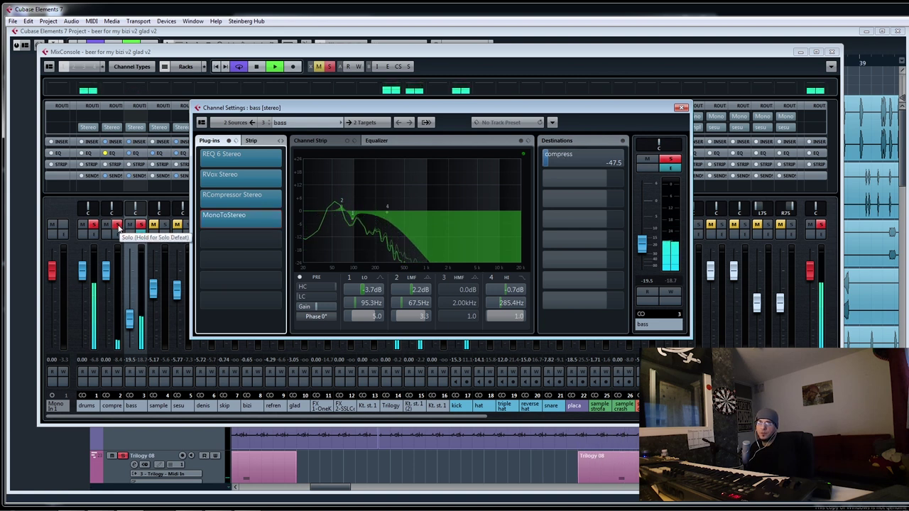
pyautogui.click(680, 107)
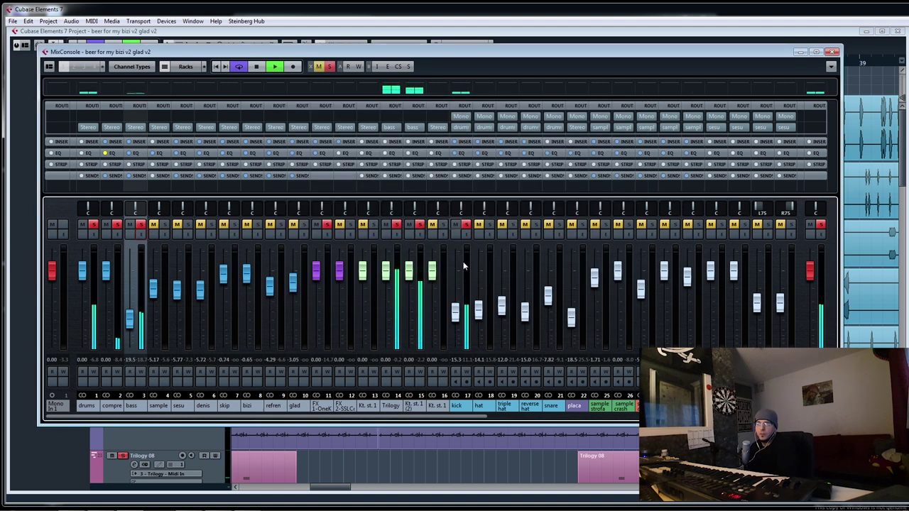
# - Examine the channel settings and equalizer curves of the hat, triple hat, reverse hat and snare channels in turn
pyautogui.click(490, 233)
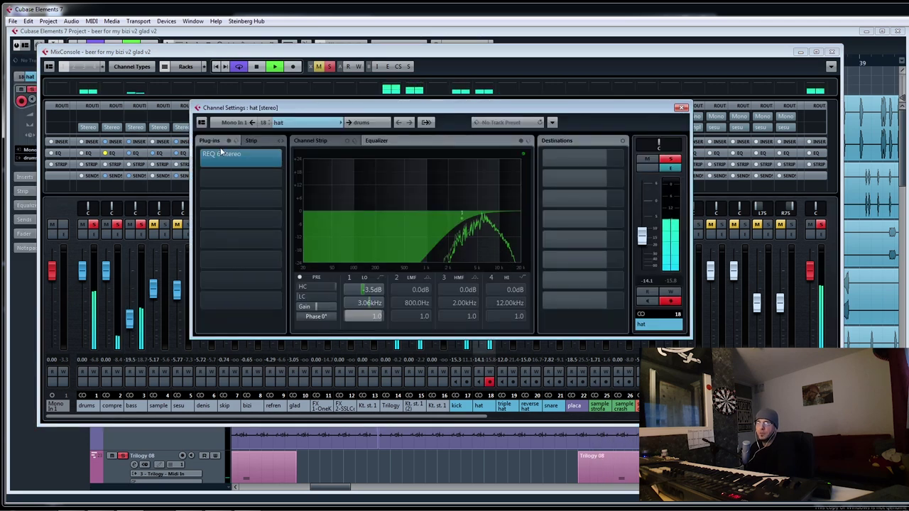
pyautogui.click(680, 108)
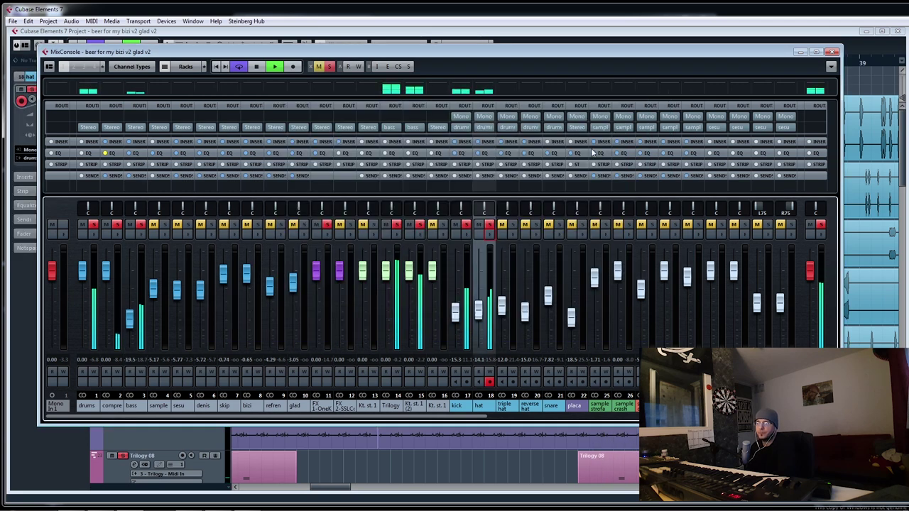
pyautogui.click(513, 233)
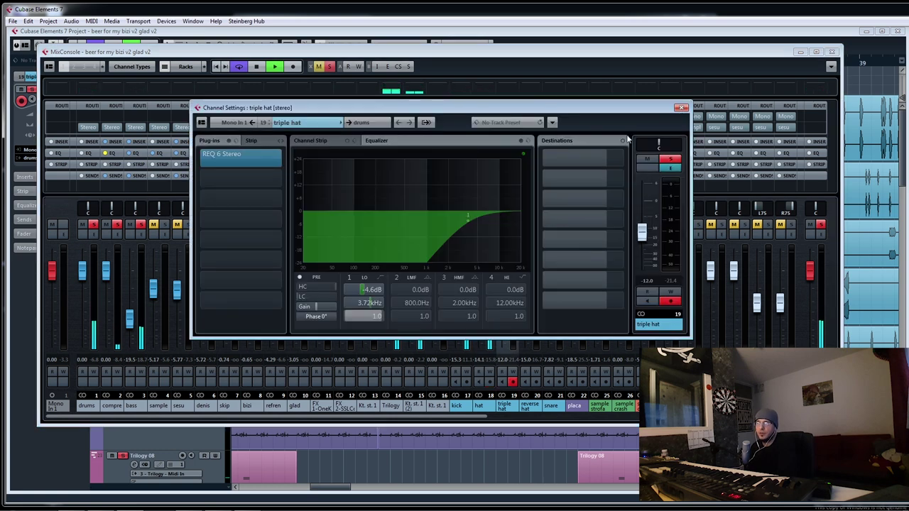
pyautogui.click(680, 107)
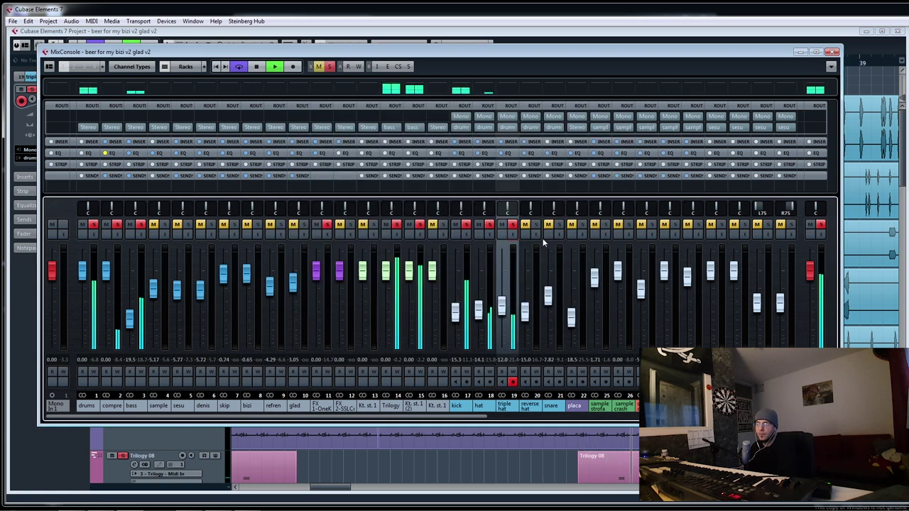
pyautogui.click(531, 233)
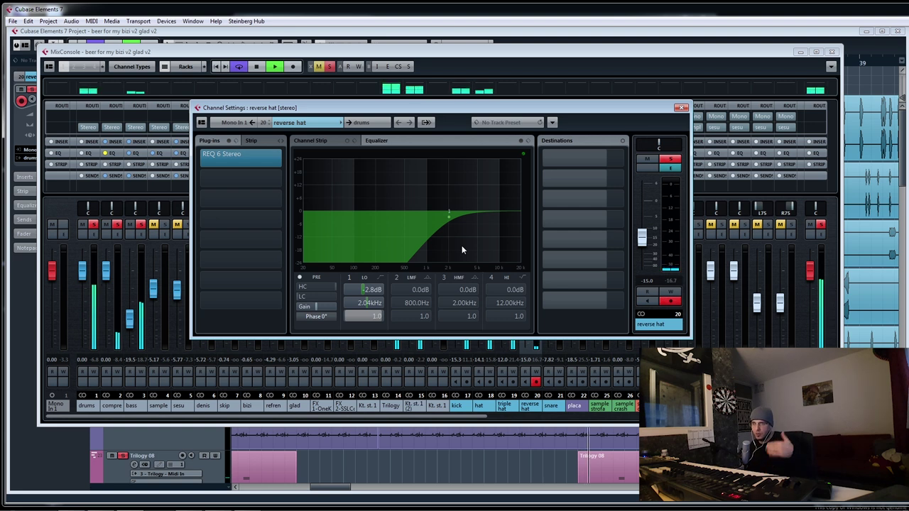
pyautogui.click(680, 108)
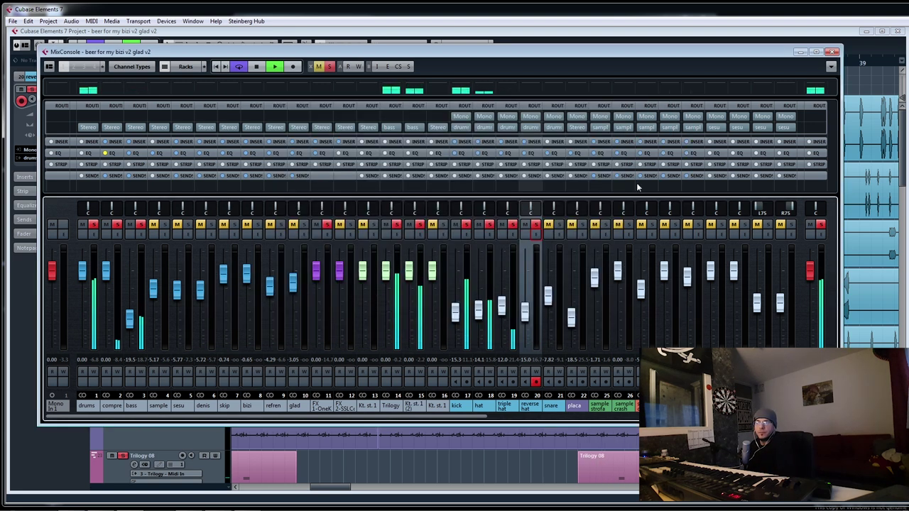
pyautogui.click(559, 233)
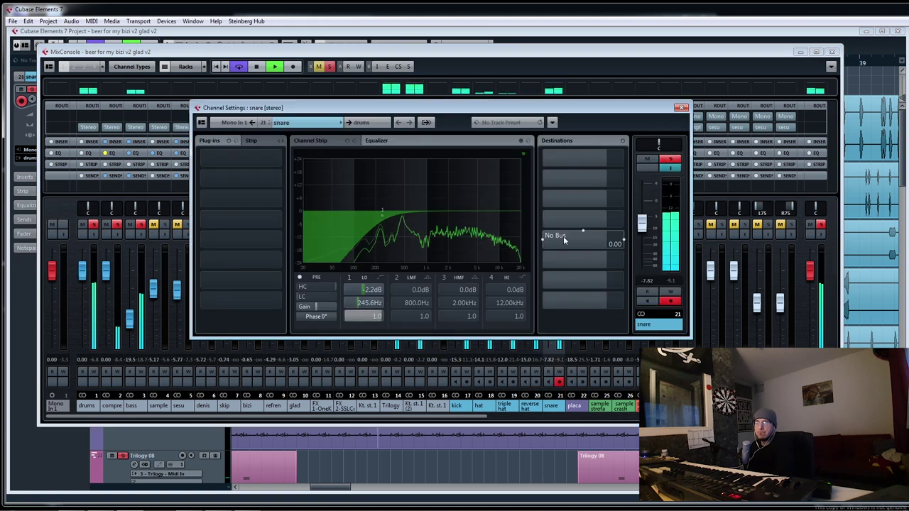
pyautogui.click(680, 109)
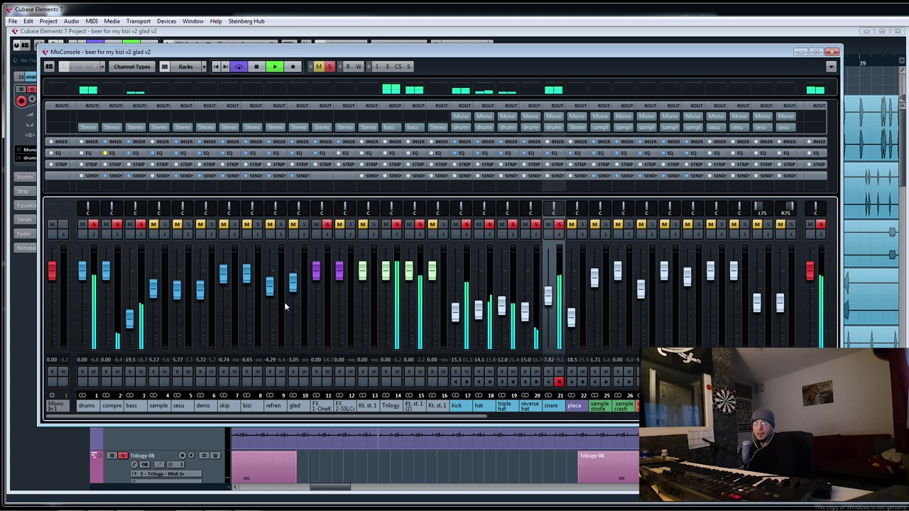
# - Activate the drums group's send to the compress group, and close the drums channel settings
pyautogui.click(93, 234)
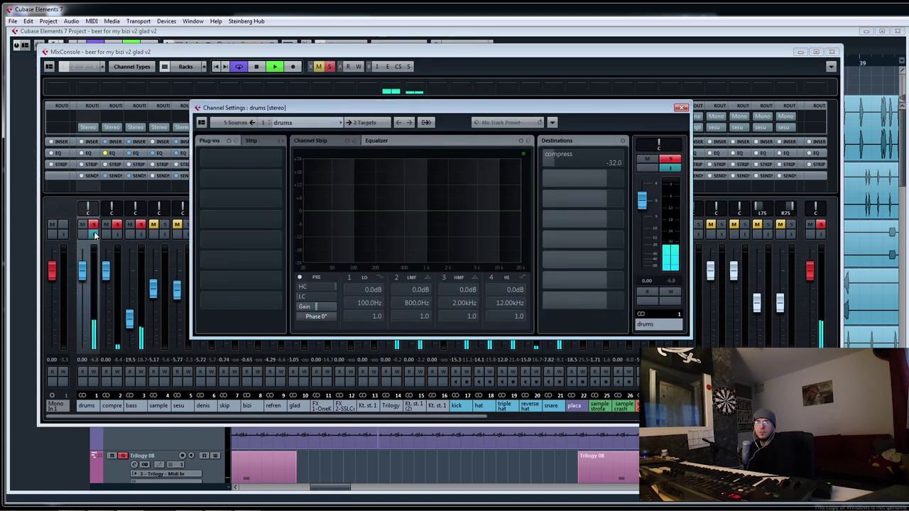
pyautogui.rightClick(566, 159)
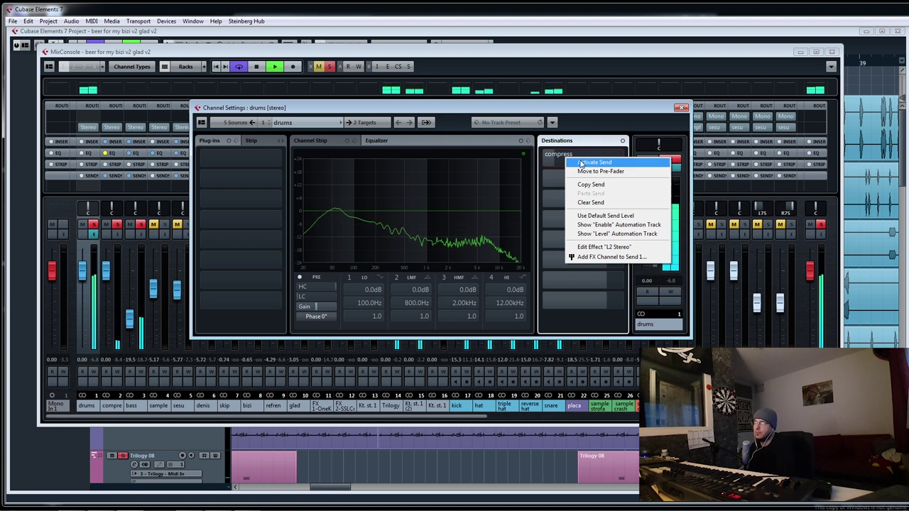
pyautogui.click(579, 163)
pyautogui.scroll(2, 612, 163)
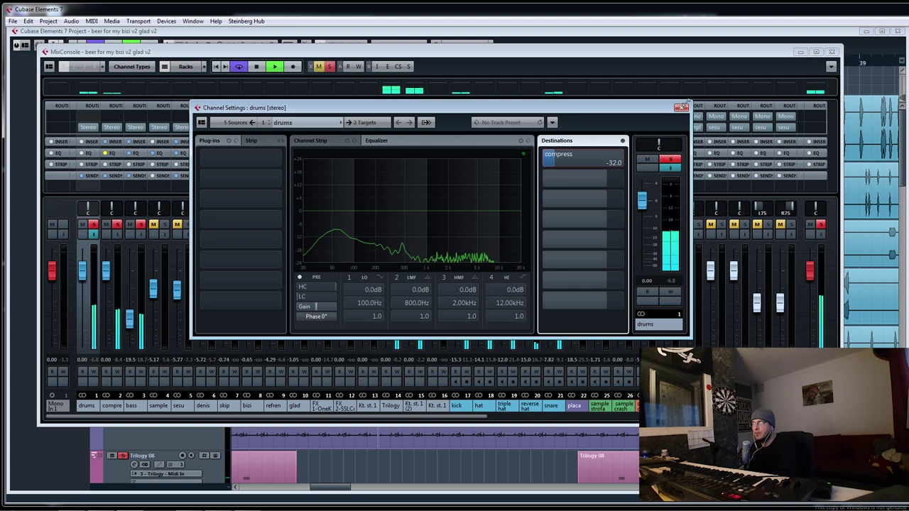
pyautogui.click(680, 107)
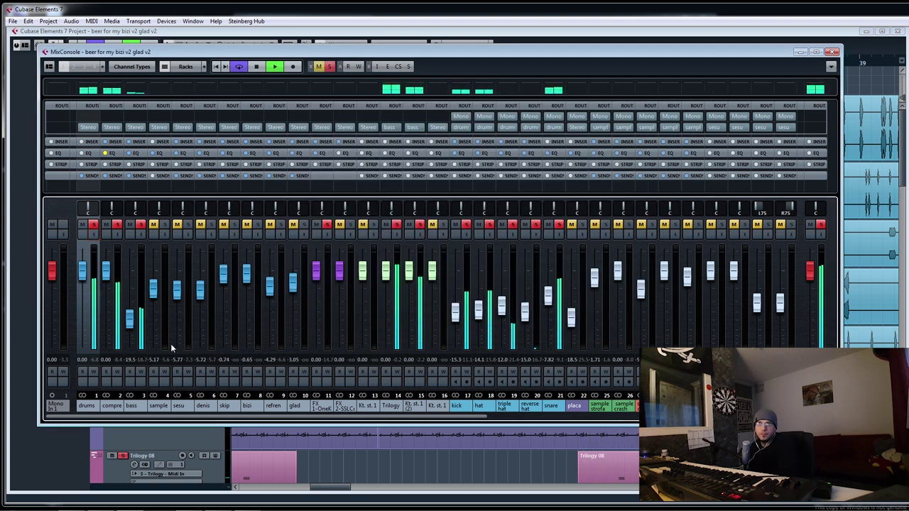
# - Bring the sample group into the soloed playback and examine its low-band equalizer cut
pyautogui.click(153, 225)
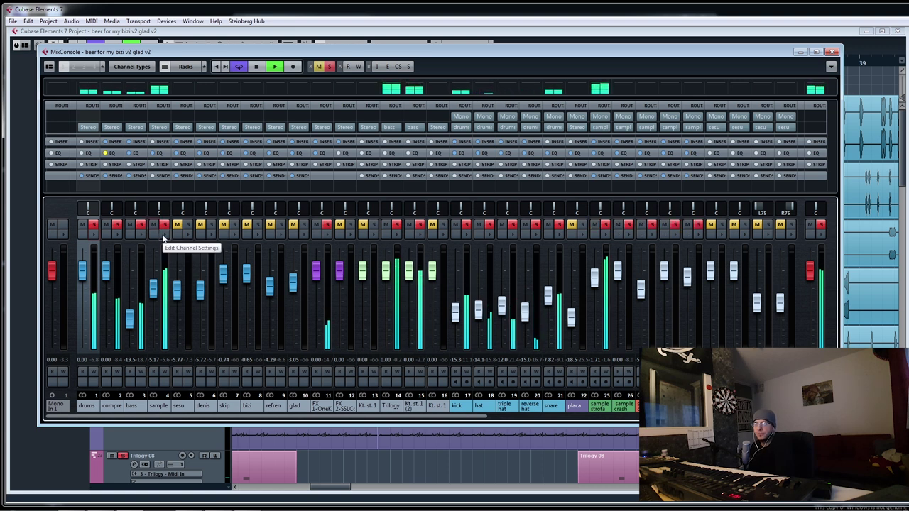
pyautogui.click(166, 236)
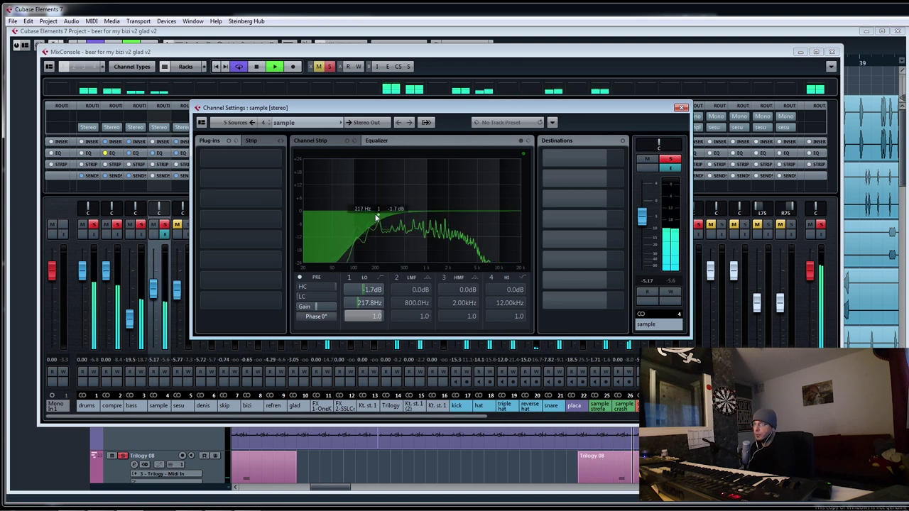
pyautogui.click(682, 107)
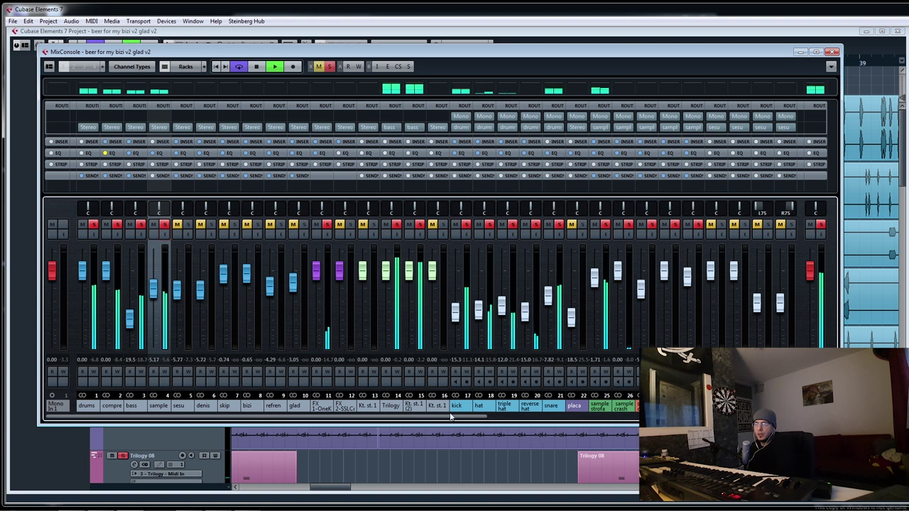
# - Examine the equalizer bands, MonoToStereo insert and OneKnob send of the sample strofa and sample crash channels
pyautogui.click(603, 233)
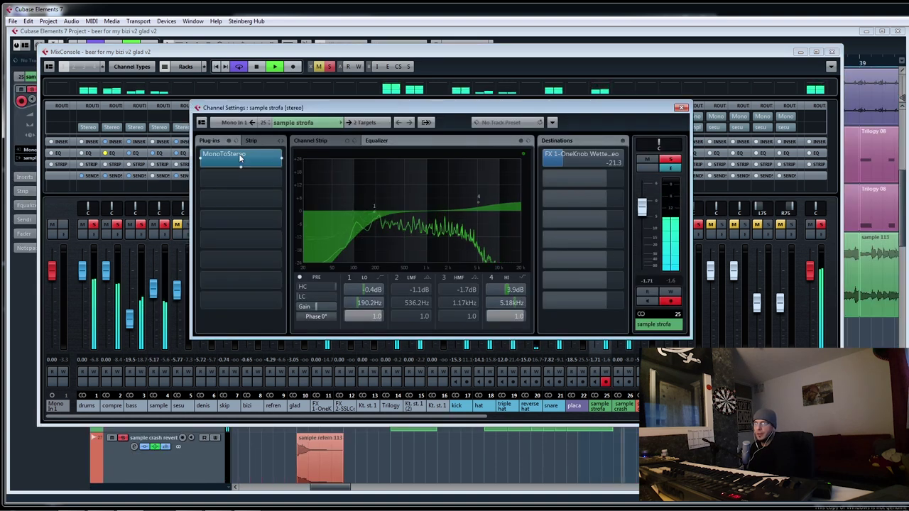
pyautogui.moveTo(374, 213)
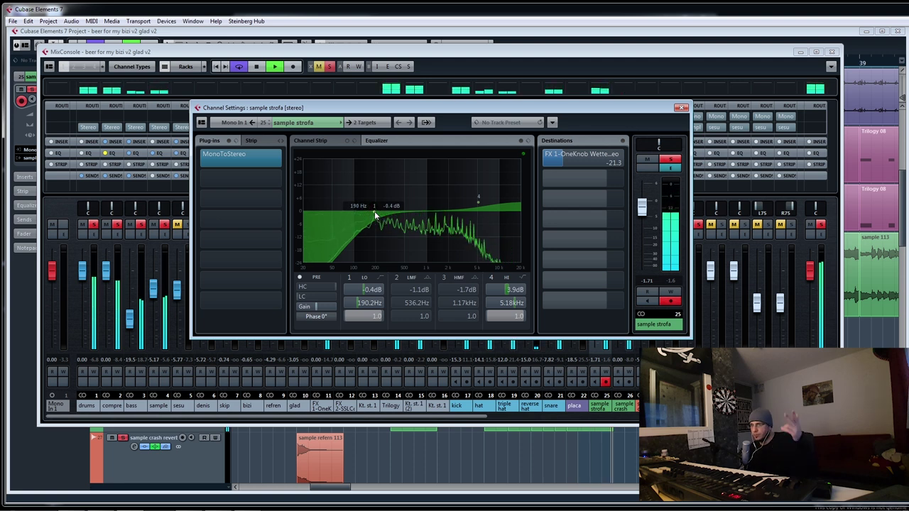
pyautogui.moveTo(478, 205)
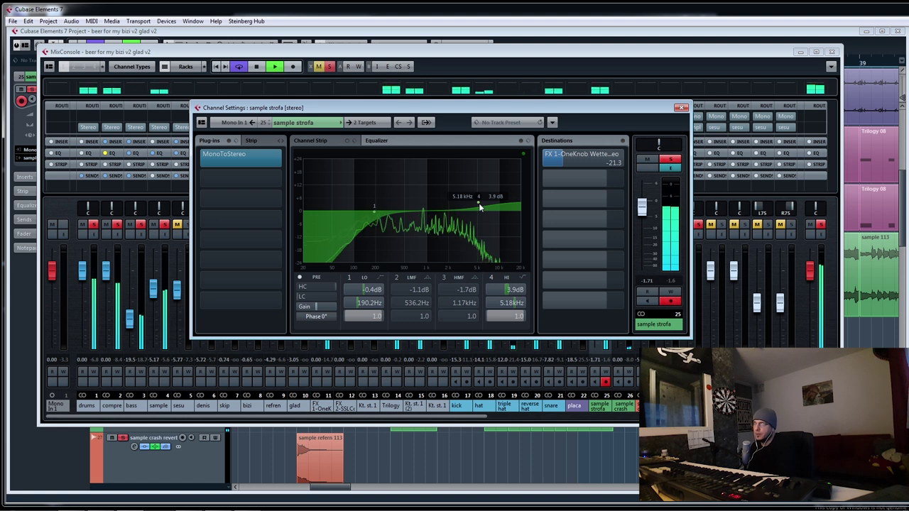
pyautogui.click(680, 108)
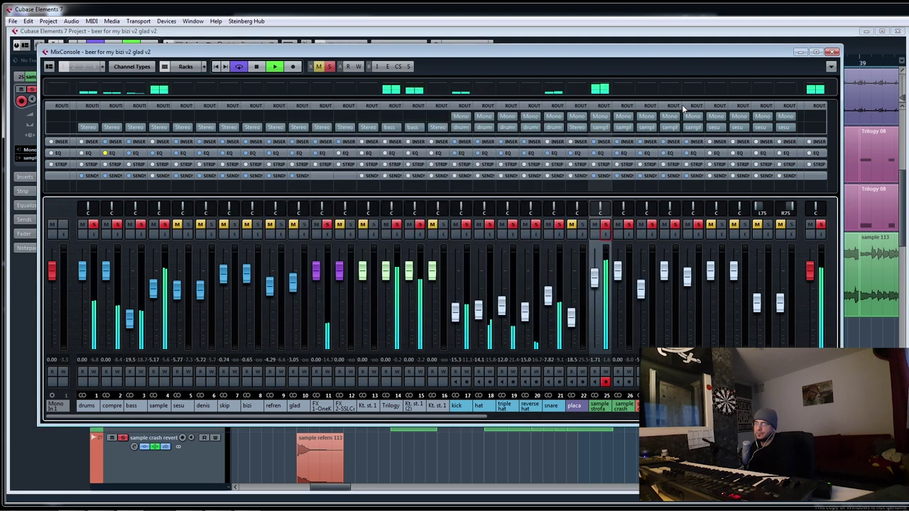
pyautogui.click(628, 235)
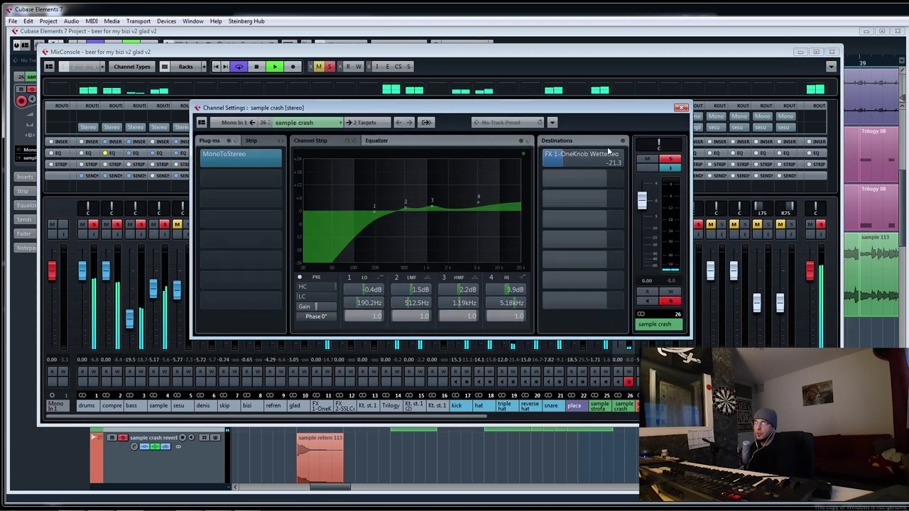
pyautogui.click(680, 107)
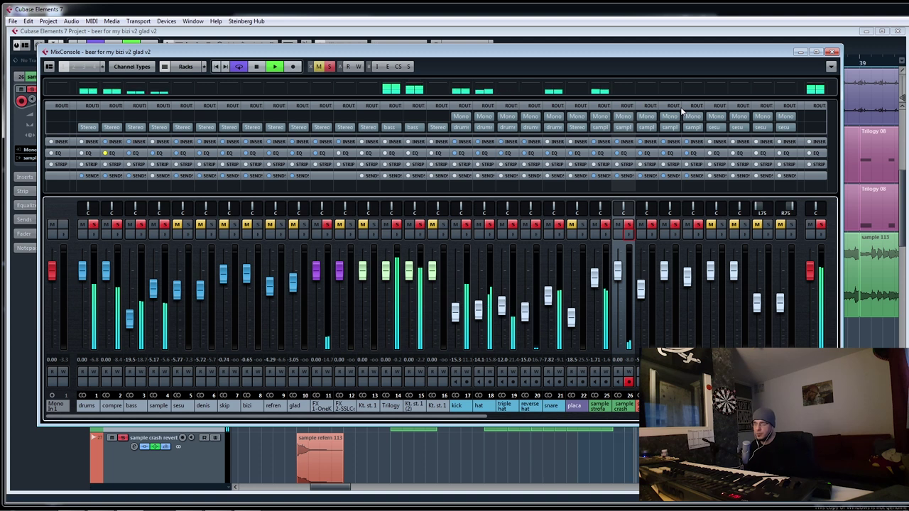
# - Add the channel 6 vocal group to the soloed playback and examine its equalizer bands, inserts and sends
pyautogui.click(710, 225)
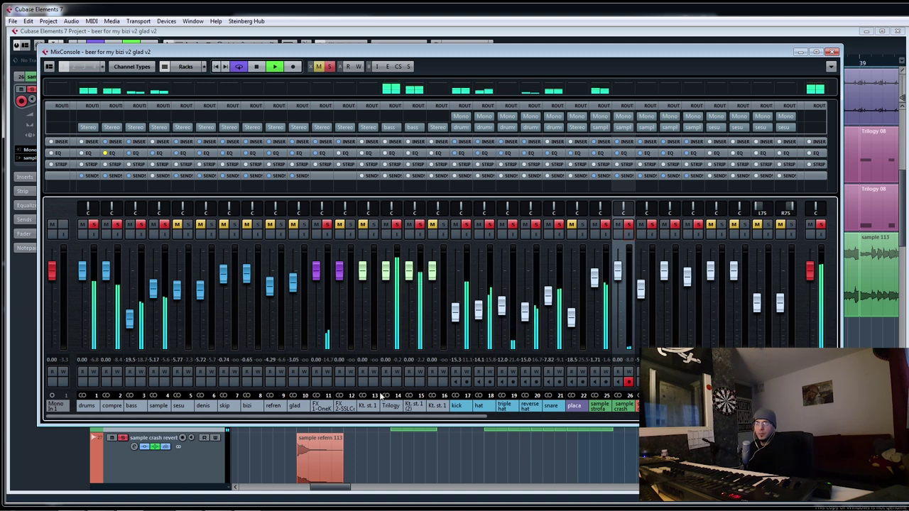
pyautogui.click(200, 225)
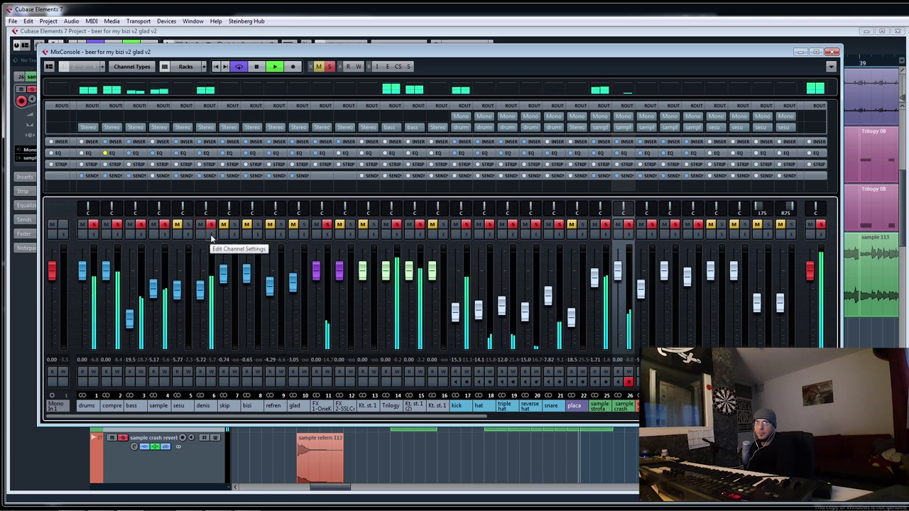
pyautogui.click(210, 241)
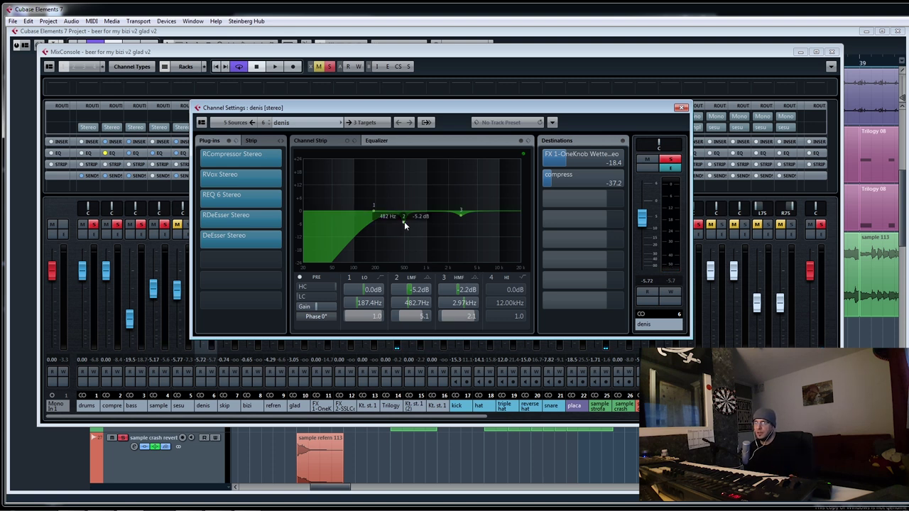
# - Clear all solos, solo only the channel 6 vocal group from its channel settings, and play it
pyautogui.click(821, 225)
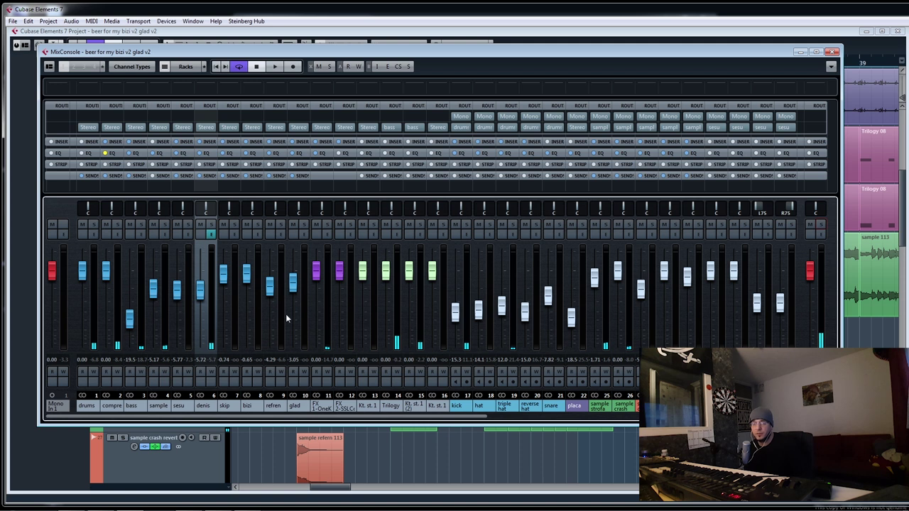
pyautogui.click(209, 232)
pyautogui.click(675, 160)
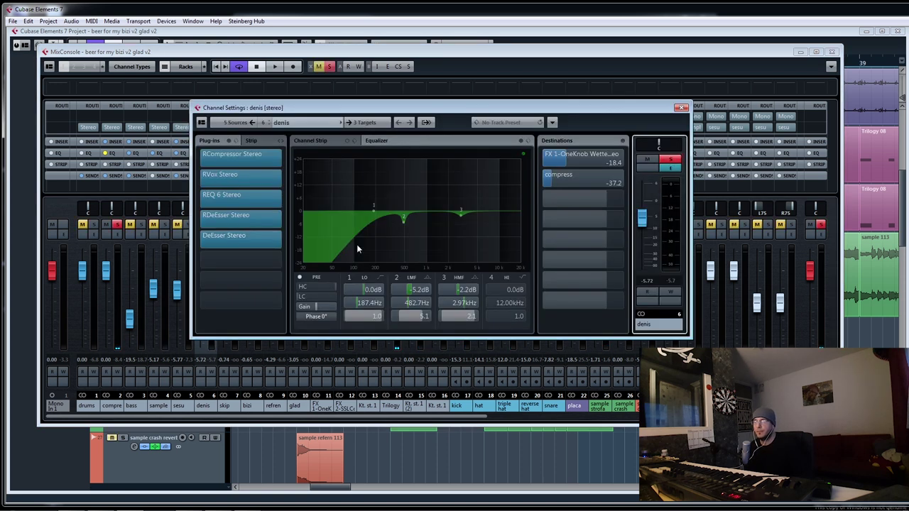
pyautogui.press('space')
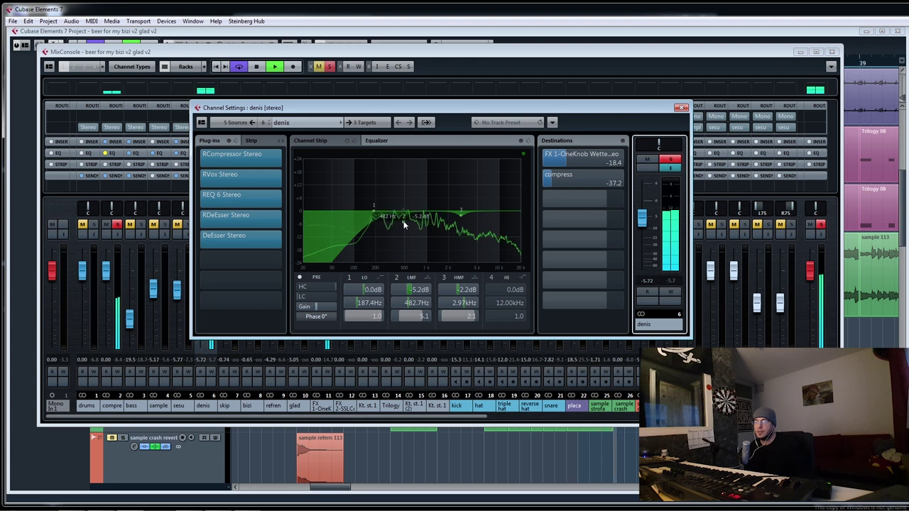
# - Shift the vocal group's equalizer cuts to 497.4 Hz in the low-mid band and 3.06 kHz in the high-mid band
pyautogui.moveTo(403, 217)
pyautogui.mouseDown()
pyautogui.moveTo(403, 183)
pyautogui.moveTo(405, 224)
pyautogui.mouseUp()
pyautogui.press('space')
pyautogui.press('space')
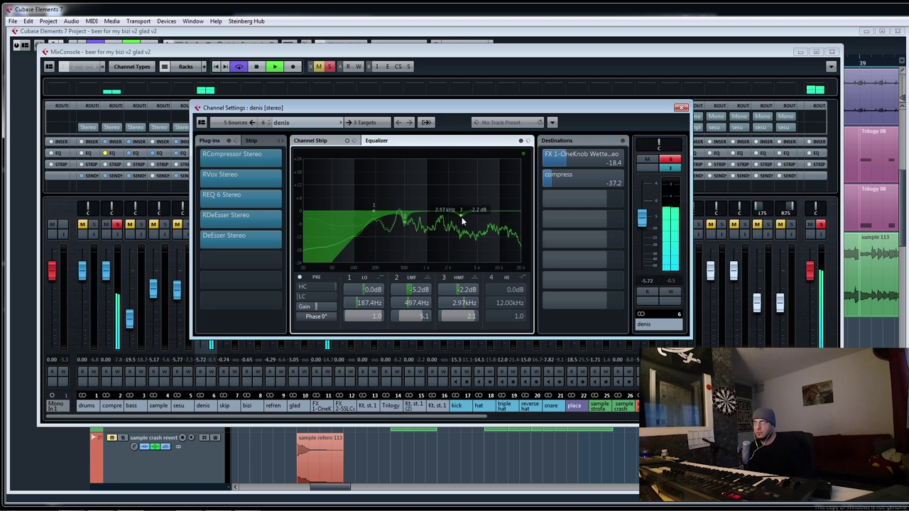
pyautogui.moveTo(460, 211)
pyautogui.mouseDown()
pyautogui.moveTo(462, 198)
pyautogui.moveTo(462, 223)
pyautogui.moveTo(462, 211)
pyautogui.mouseUp()
pyautogui.press('space')
pyautogui.press('space')
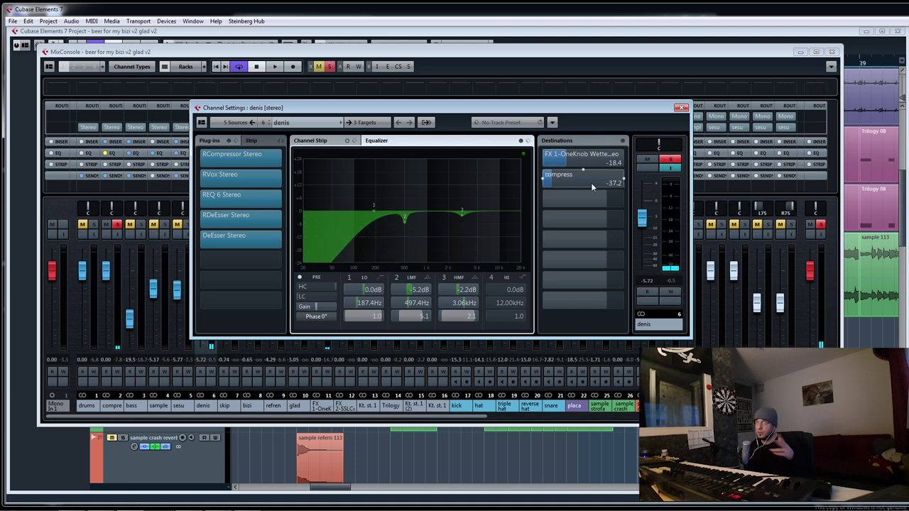
# - Open the vocal group's RVox Stereo insert, try its gate at 0.0 during playback, and set the gate to -37.4
pyautogui.click(265, 180)
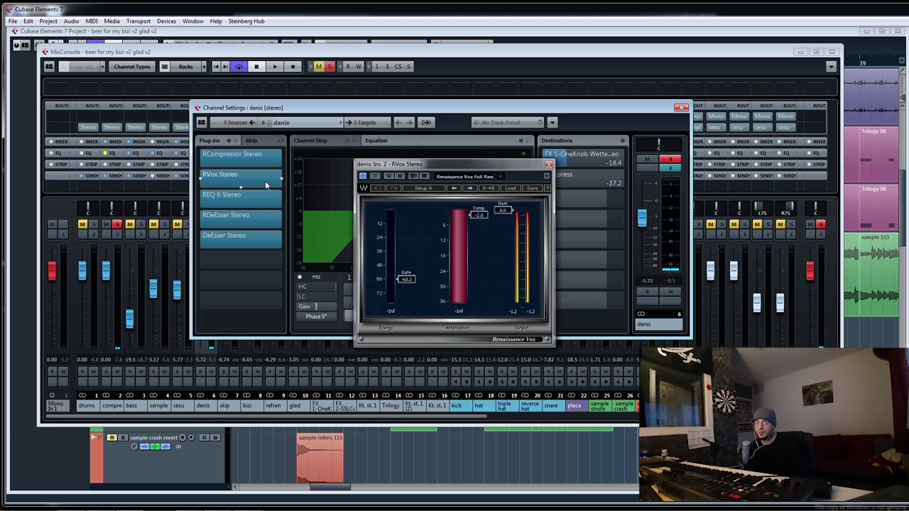
pyautogui.press('space')
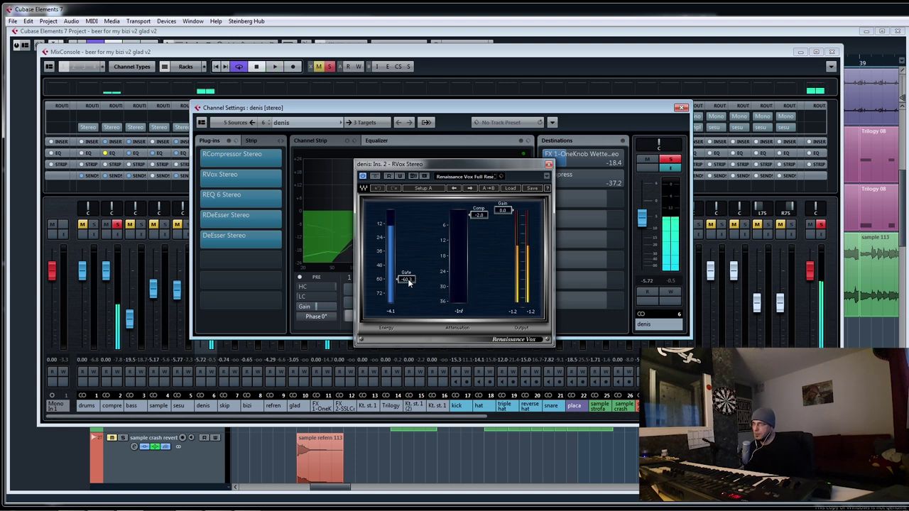
pyautogui.moveTo(408, 278); pyautogui.dragTo(407, 210)
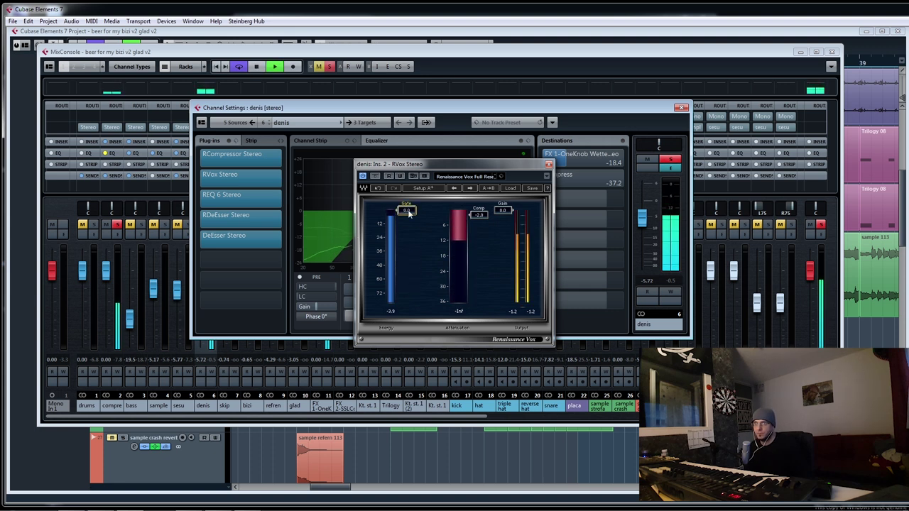
pyautogui.press('space')
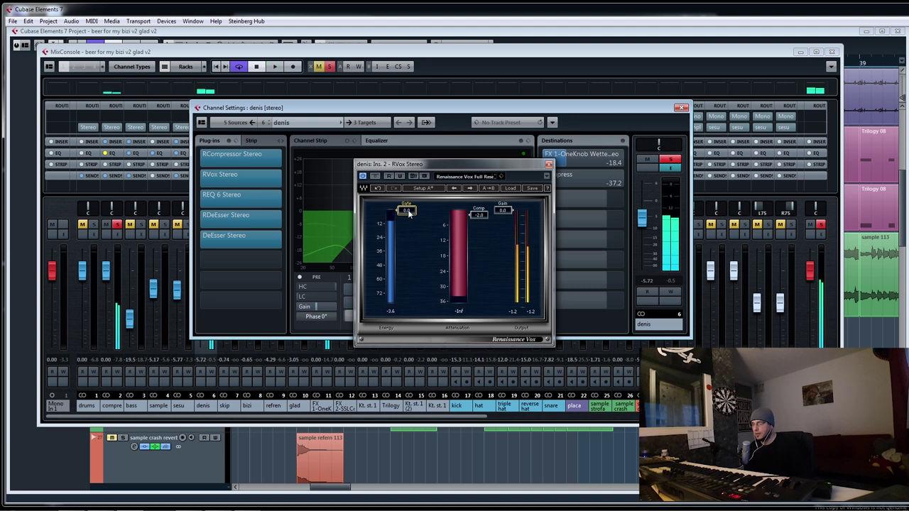
pyautogui.press('space')
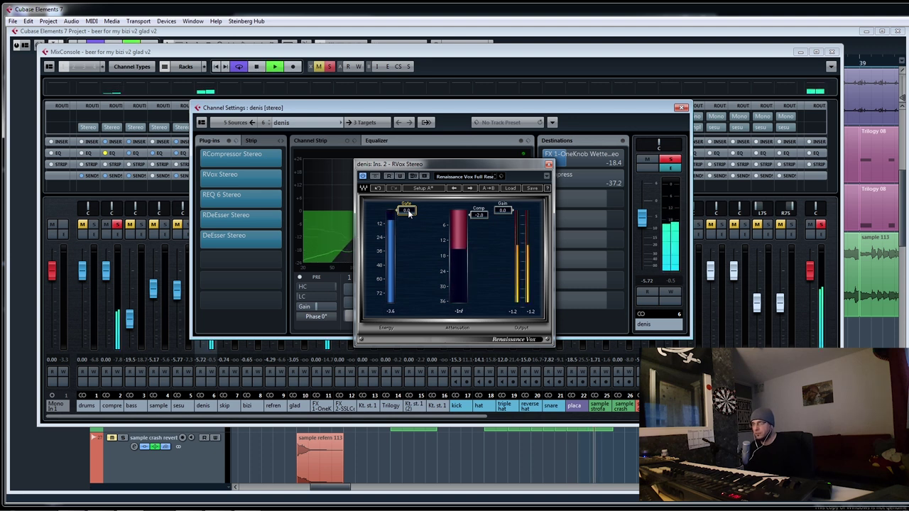
pyautogui.press('space')
pyautogui.moveTo(408, 210); pyautogui.dragTo(408, 252)
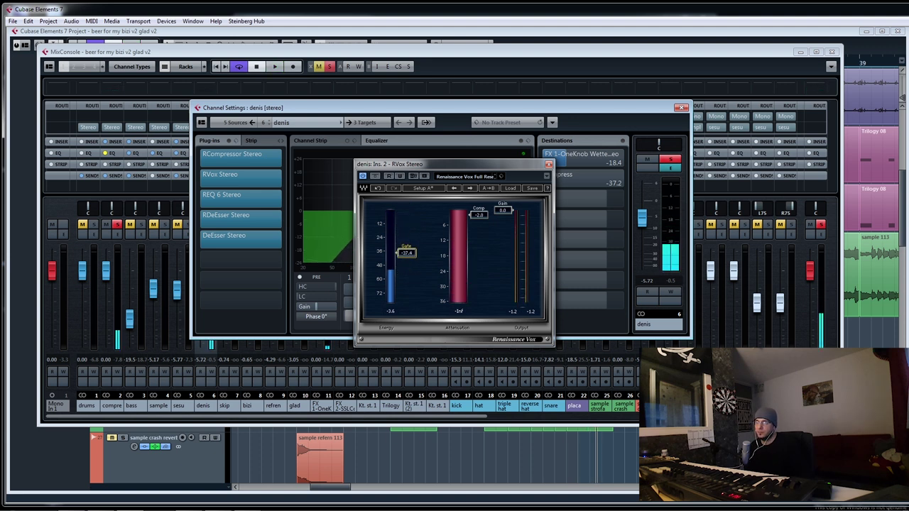
# - Open the soloed vocal group's REQ 6 insert, clear the solo, and compare the full mix with the plug-in bypassed and re-enabled
pyautogui.press('space')
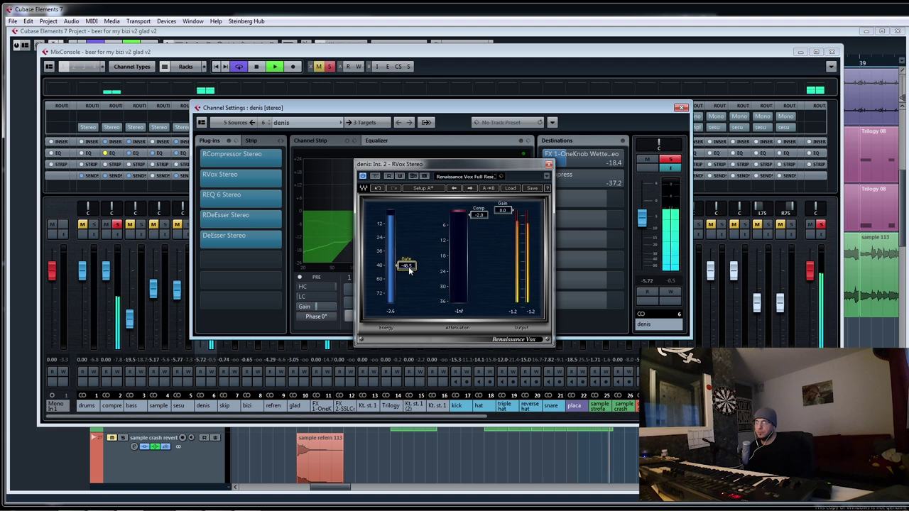
pyautogui.click(547, 166)
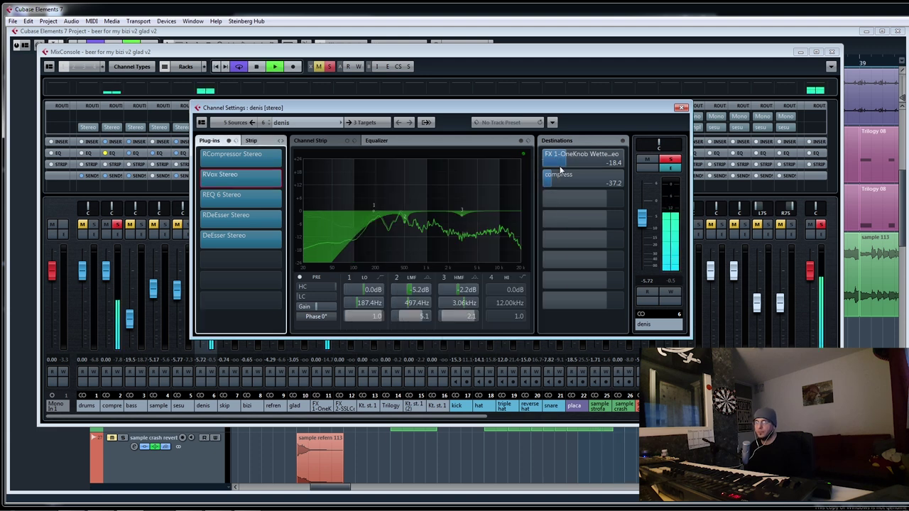
pyautogui.click(224, 198)
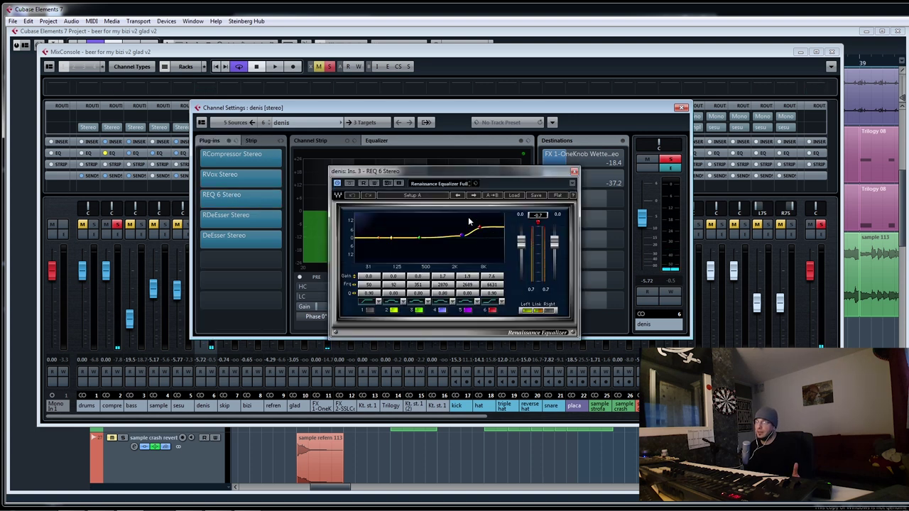
pyautogui.click(338, 183)
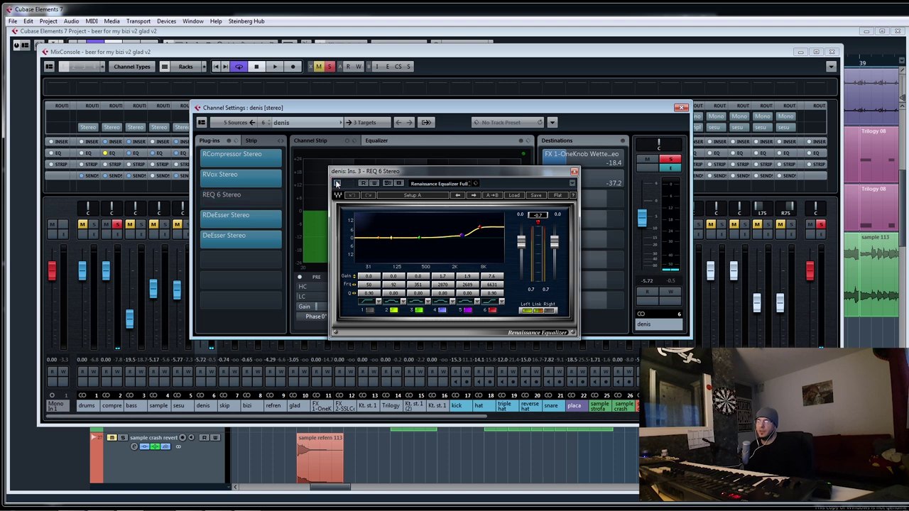
pyautogui.click(669, 159)
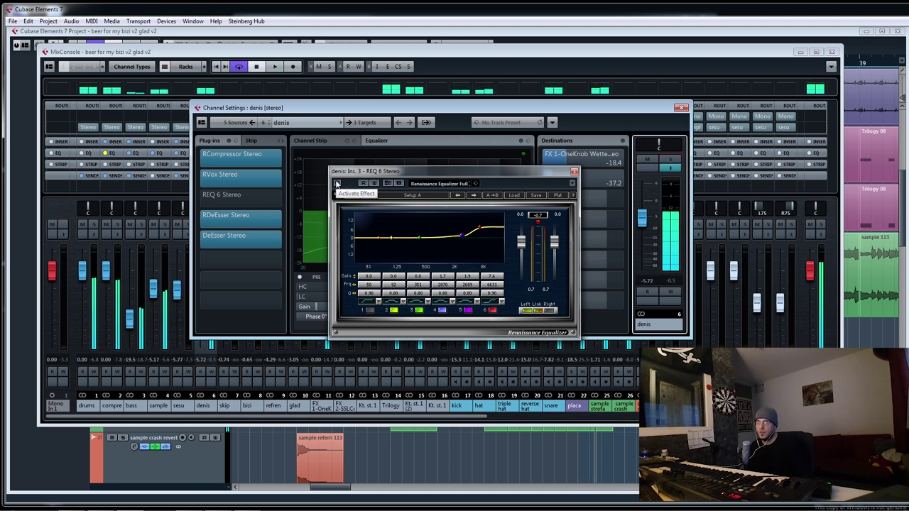
pyautogui.click(337, 183)
pyautogui.press('space')
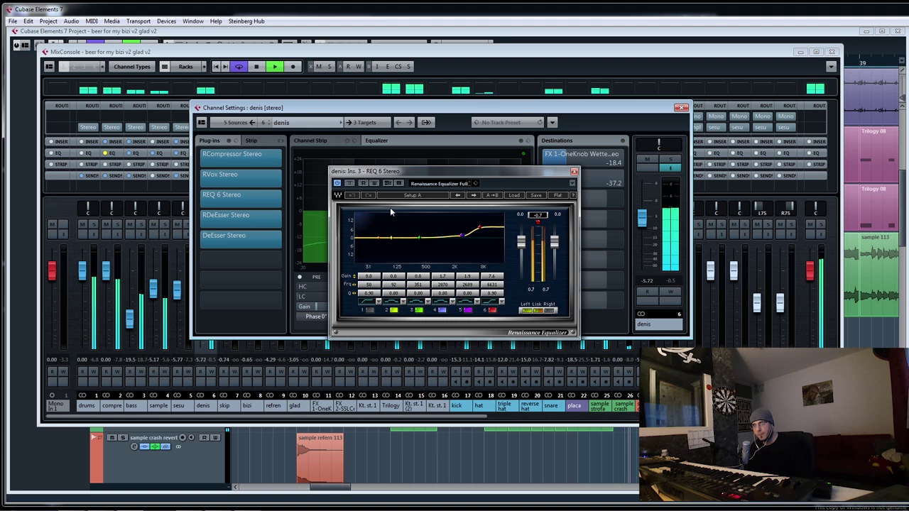
pyautogui.click(574, 172)
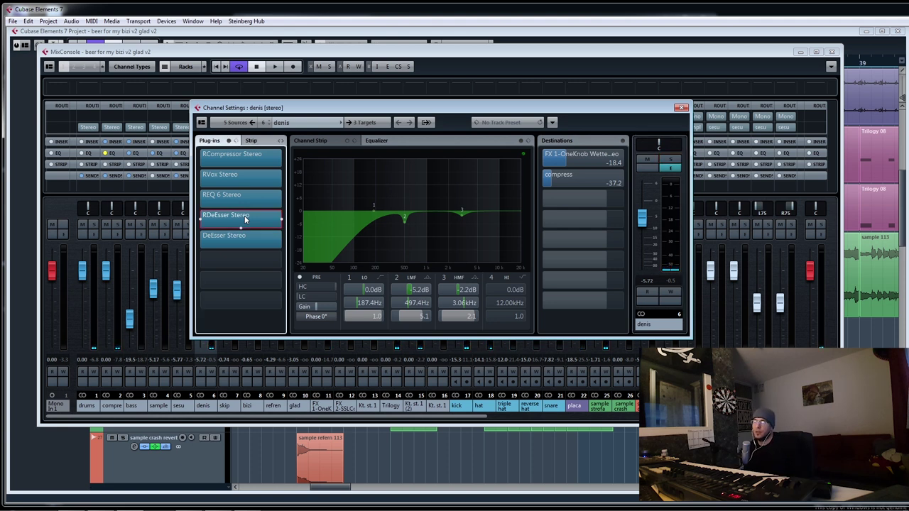
# - Examine the frequency, range and threshold of the vocal group's RDeEsser Stereo insert, and close the channel settings
pyautogui.moveTo(666, 163); pyautogui.dragTo(591, 156)
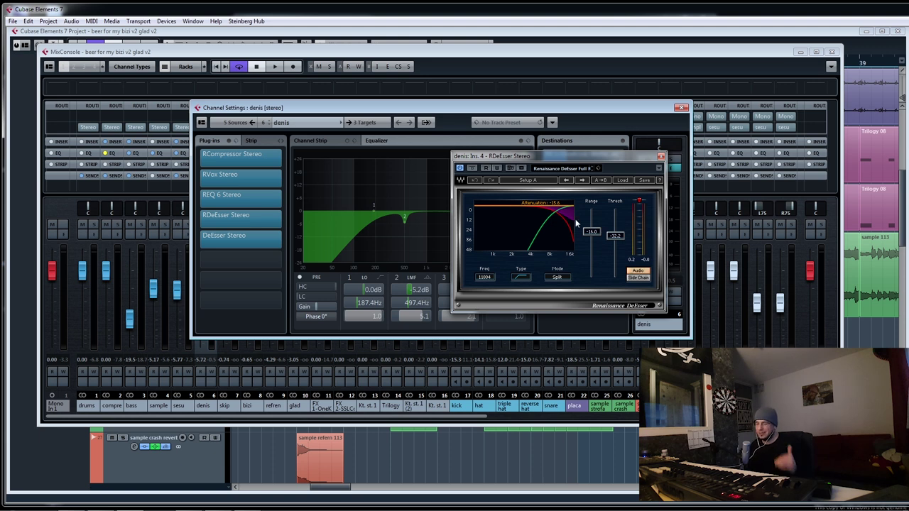
pyautogui.click(659, 157)
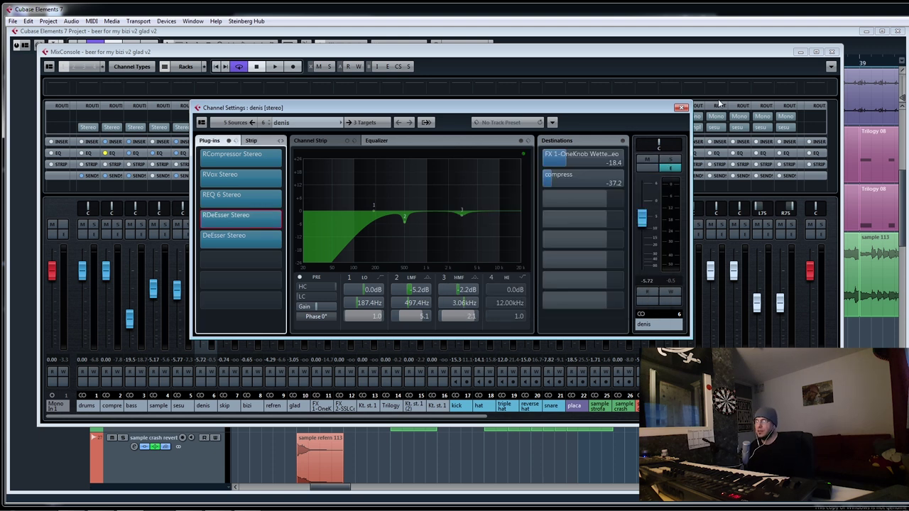
pyautogui.click(679, 108)
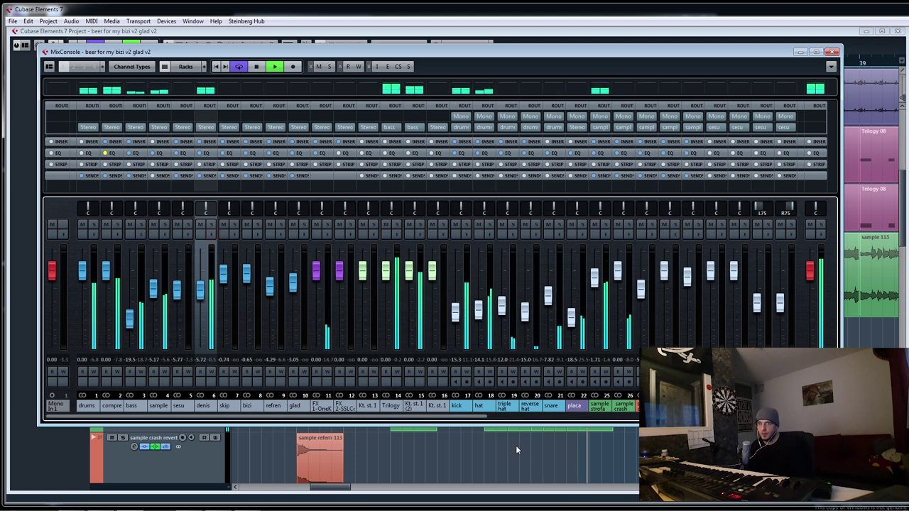
# - Set the loop range in the project to bars 19 to 27 around the first REFREN vocal clips and play it
pyautogui.click(541, 451)
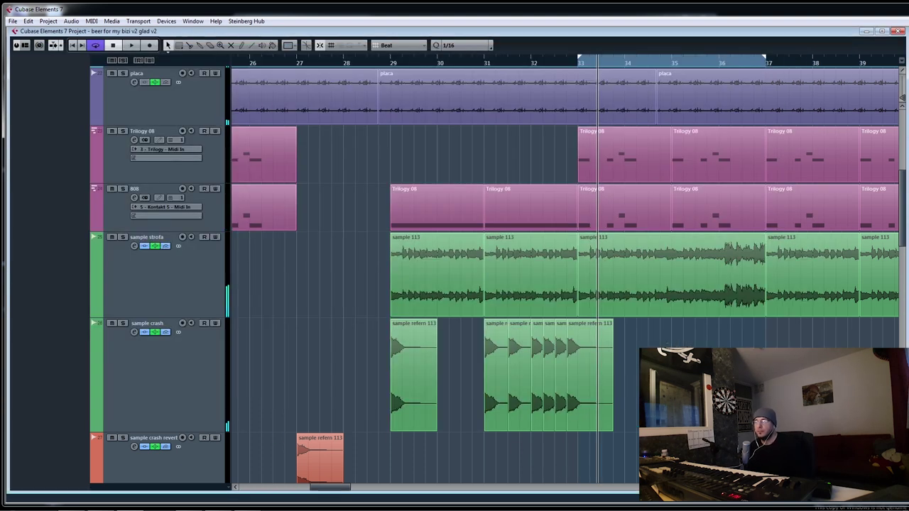
pyautogui.press('g')
pyautogui.press('g')
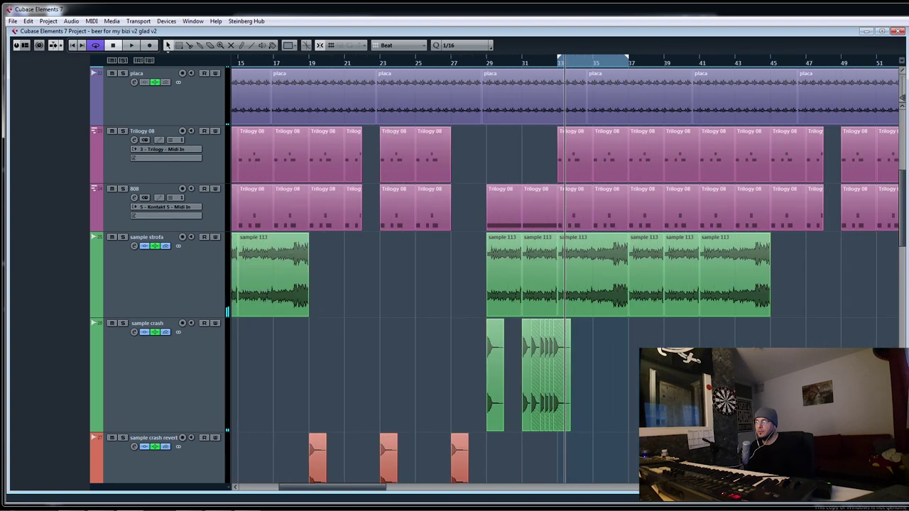
pyautogui.scroll(-6, 595, 345)
pyautogui.scroll(-5, 595, 346)
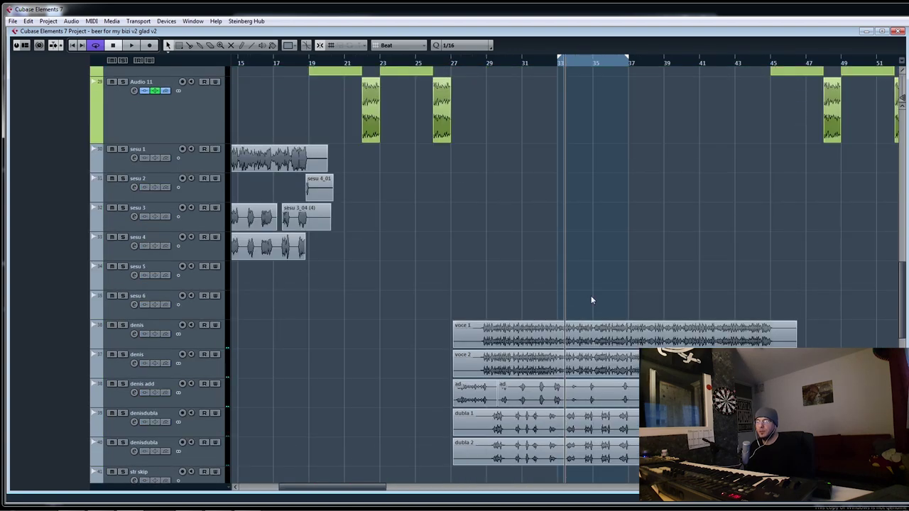
pyautogui.scroll(-13, 397, 409)
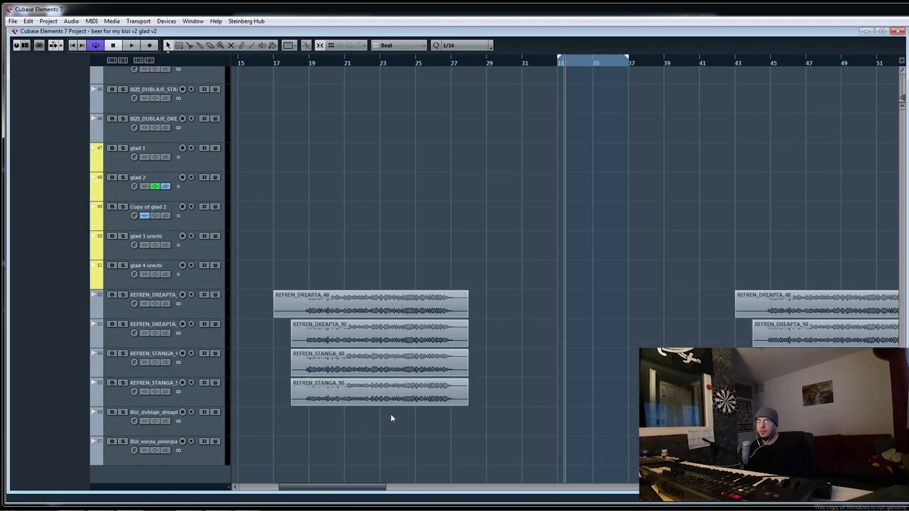
pyautogui.keyDown('ctrl'); pyautogui.click(310, 64); pyautogui.keyUp('ctrl')
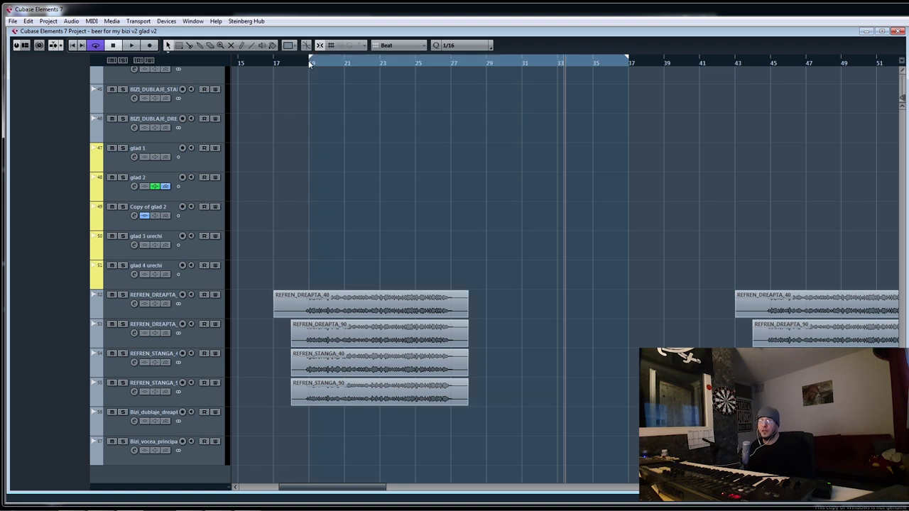
pyautogui.keyDown('alt'); pyautogui.click(451, 62); pyautogui.keyUp('alt')
pyautogui.moveTo(377, 63); pyautogui.dragTo(313, 69)
pyautogui.press('space')
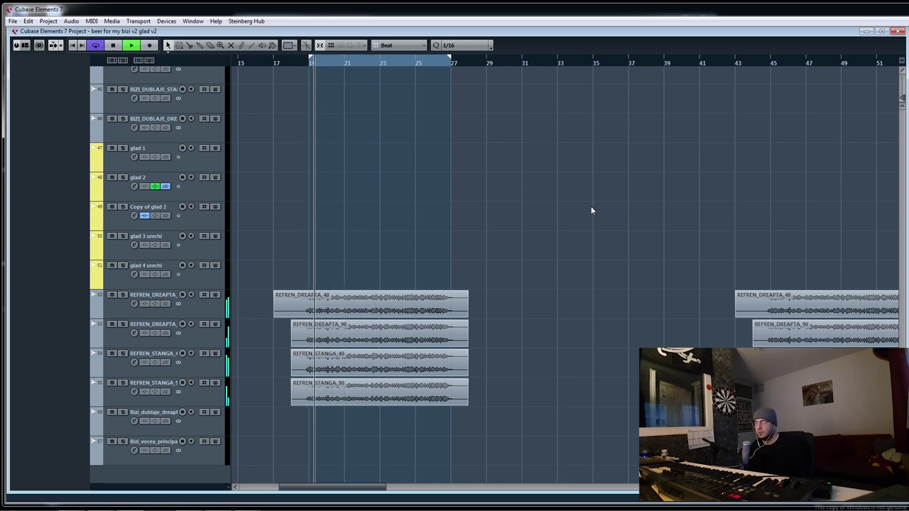
# - Open the MixConsole, stop playback, and examine the panning of the individual refrain vocal channels
pyautogui.press('F3')
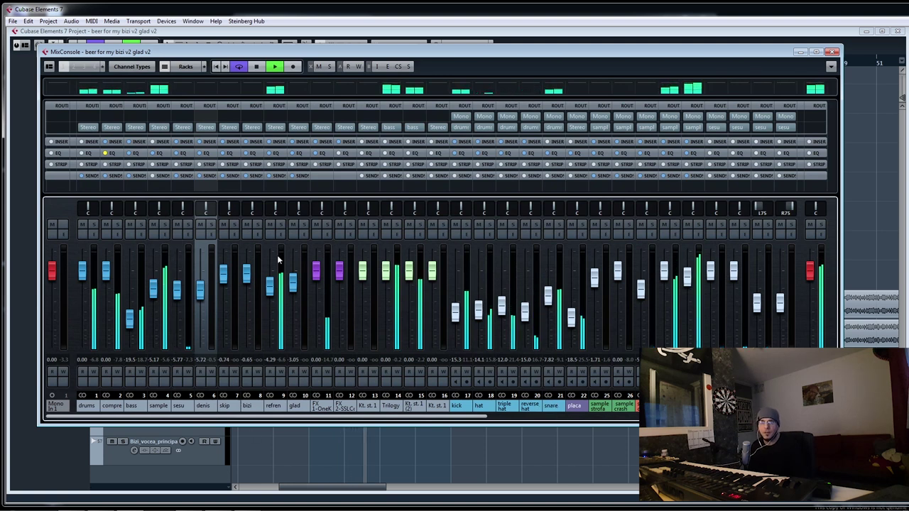
pyautogui.press('space')
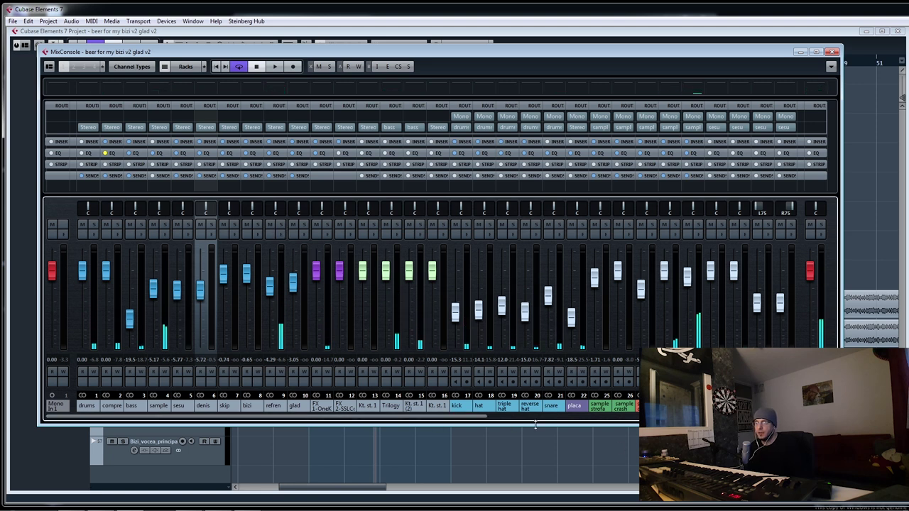
pyautogui.moveTo(468, 419); pyautogui.dragTo(863, 419)
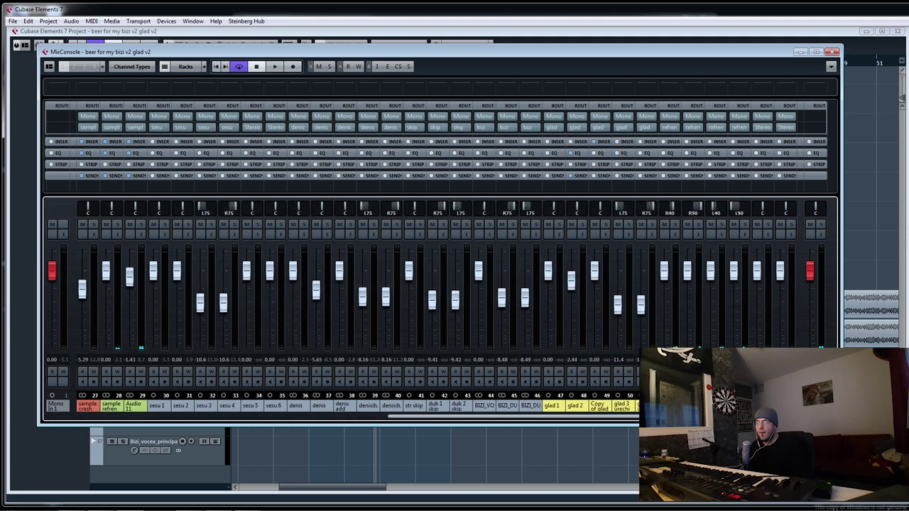
pyautogui.click(692, 234)
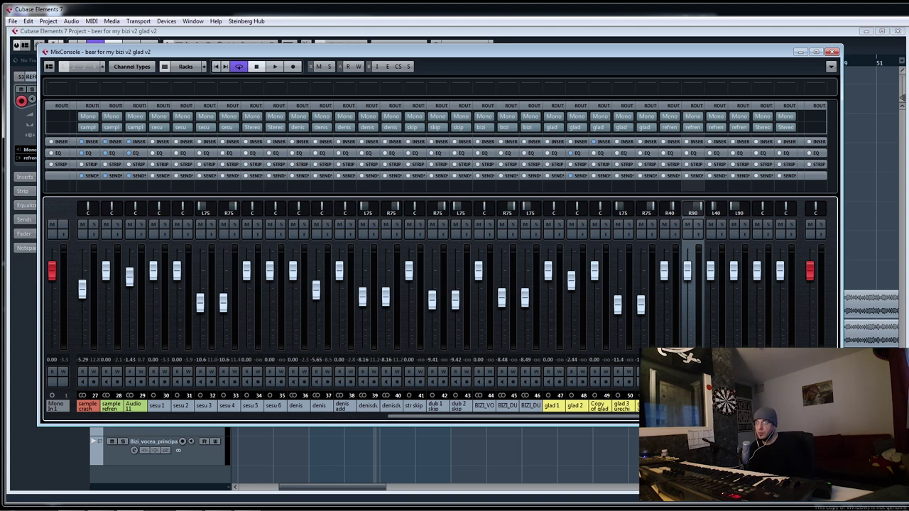
pyautogui.moveTo(419, 421); pyautogui.dragTo(55, 408)
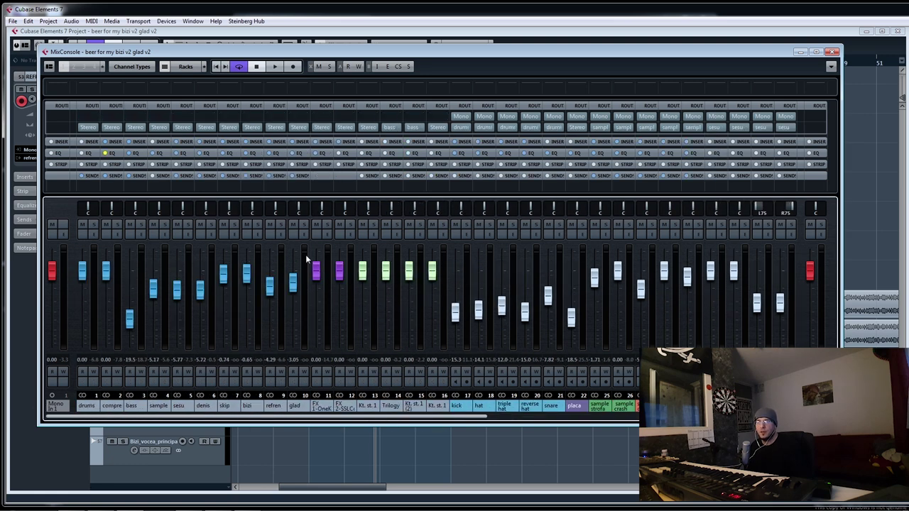
# - Solo the refren group to examine its equalizer, inserts and sends, and return to the full mix with the solo cleared
pyautogui.click(280, 234)
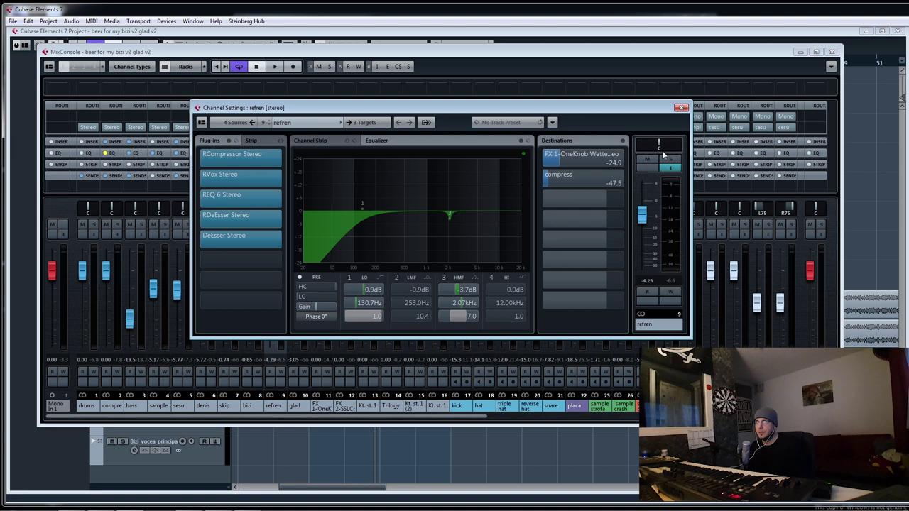
pyautogui.click(673, 162)
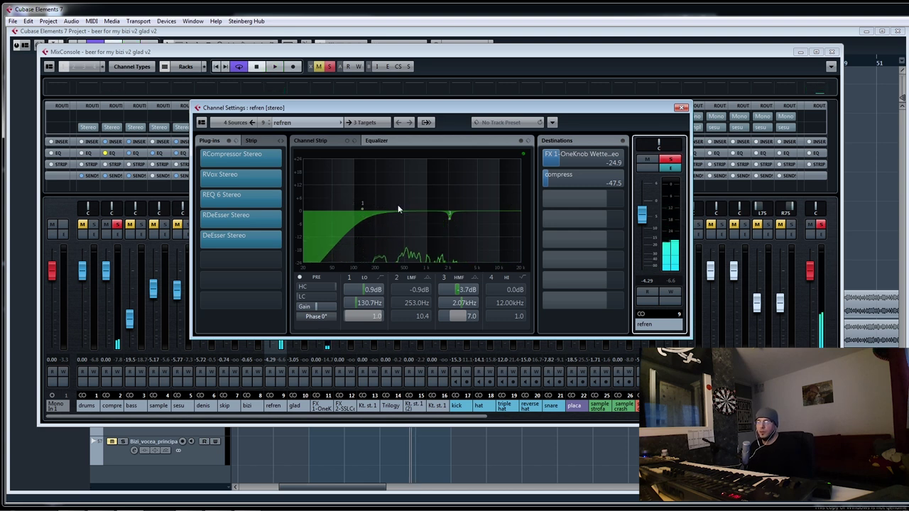
pyautogui.moveTo(362, 212)
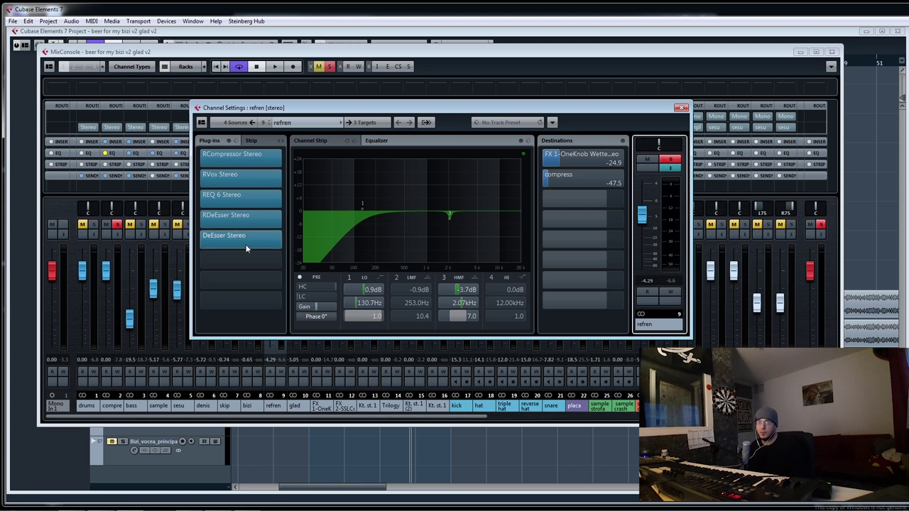
pyautogui.click(680, 108)
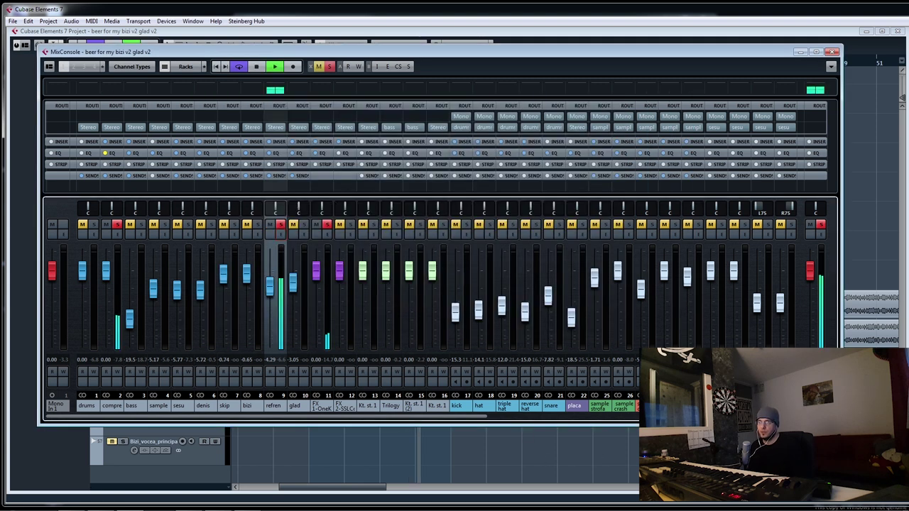
pyautogui.click(820, 226)
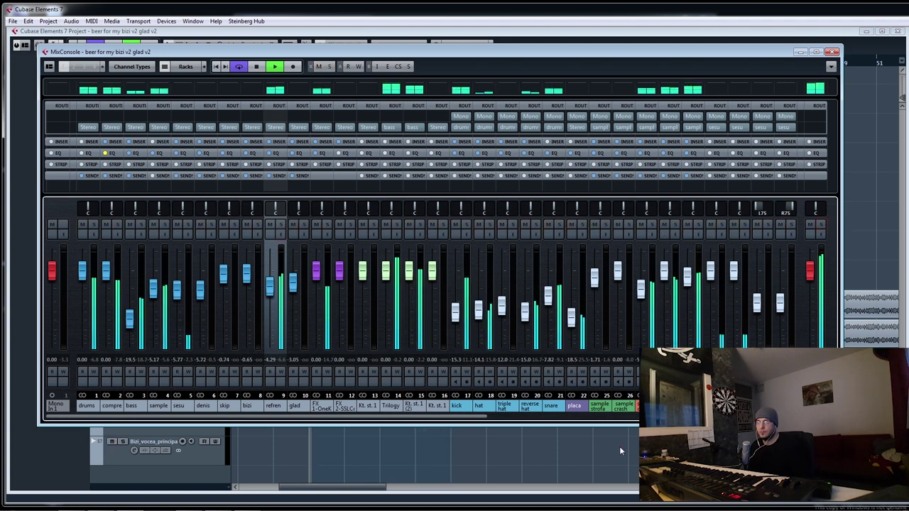
pyautogui.press('space')
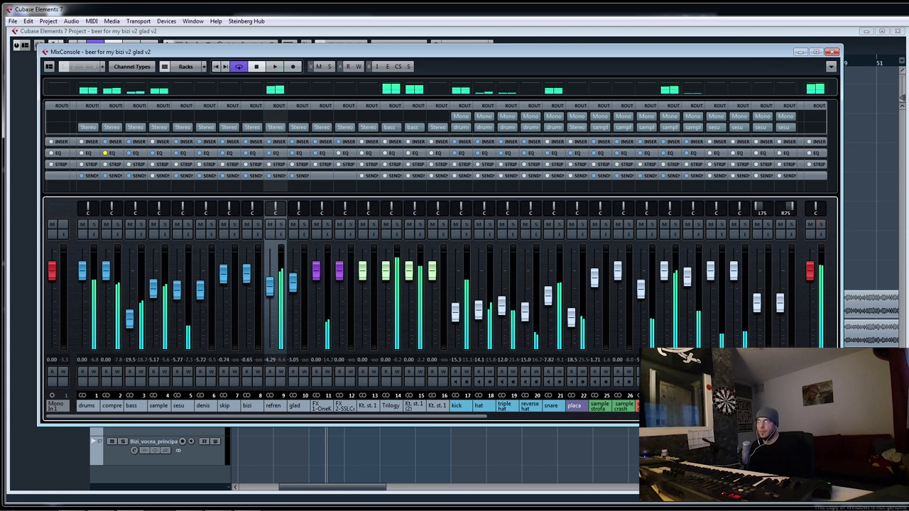
# - Open the Stereo Out's StereoEnhancer insert with the Dance Master preset and activate it during playback
pyautogui.click(819, 236)
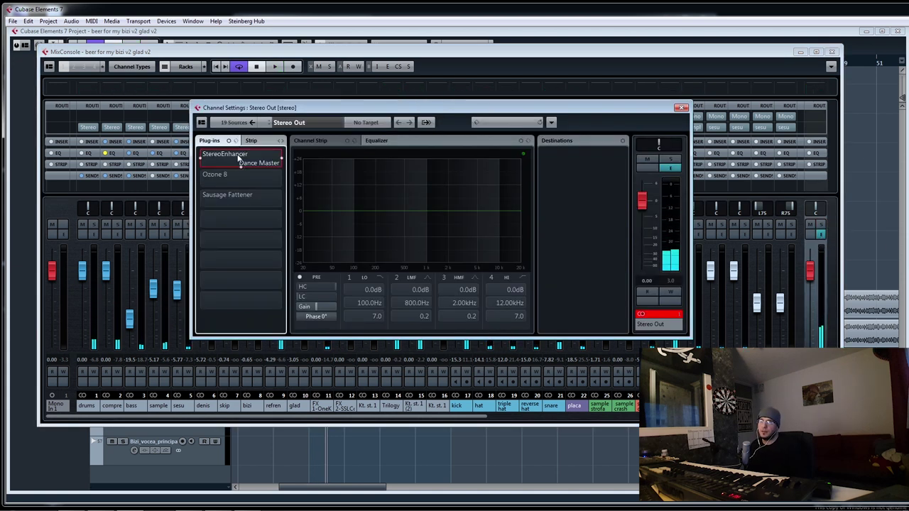
pyautogui.click(239, 156)
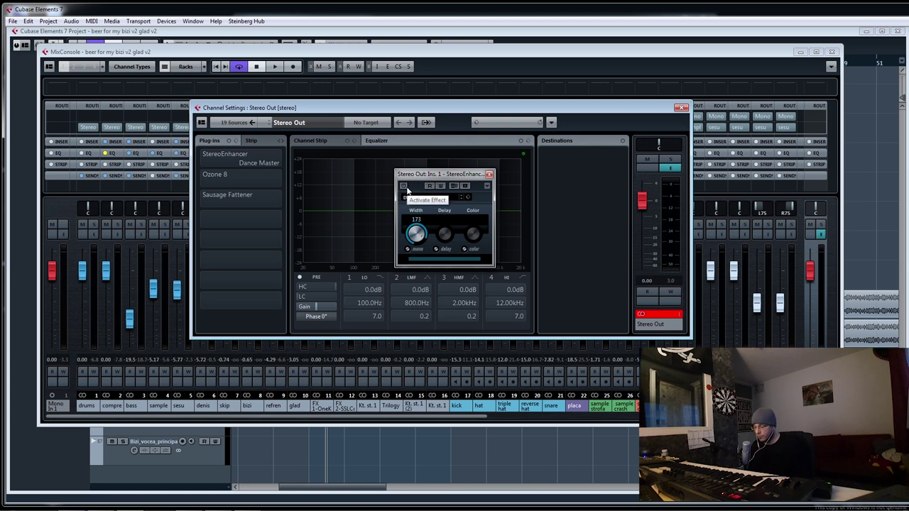
pyautogui.press('space')
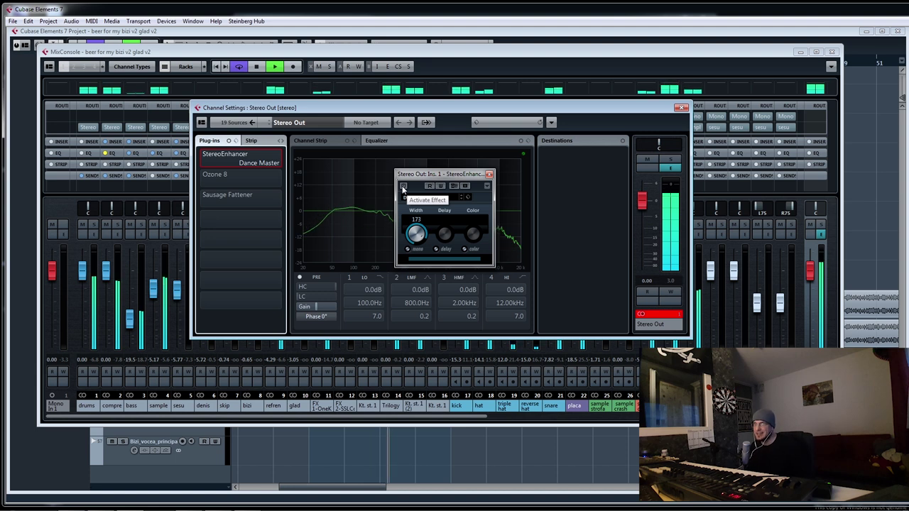
pyautogui.click(402, 186)
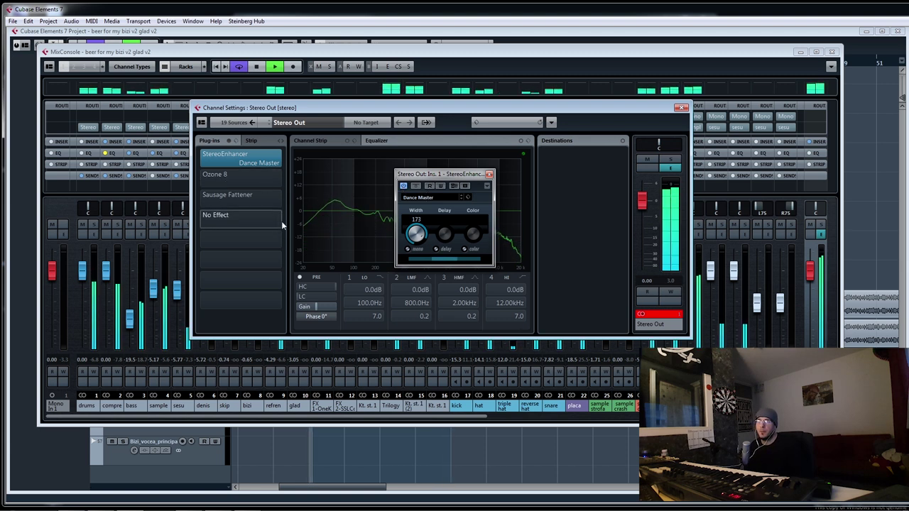
pyautogui.press('space')
# - Open the Stereo Out's Ozone 8 insert, activate it during playback to compare the sound, and stop playback
pyautogui.moveTo(245, 177); pyautogui.dragTo(244, 182)
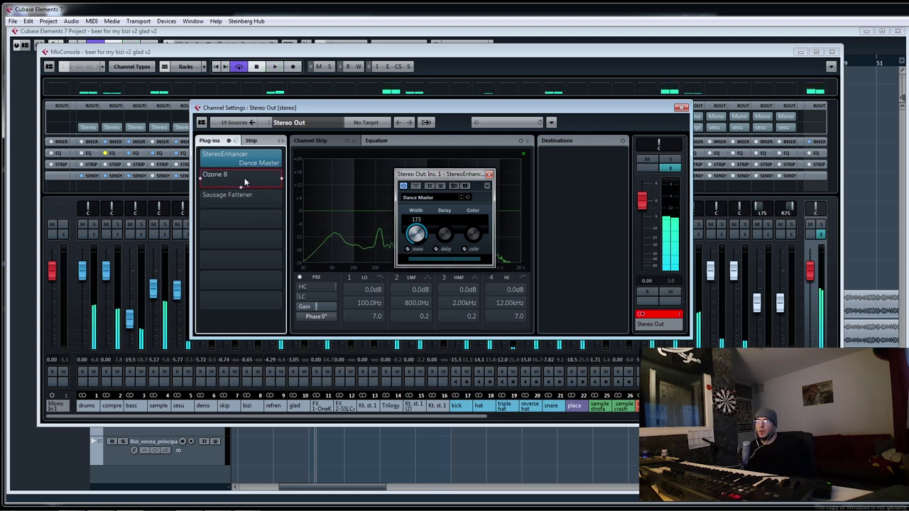
pyautogui.click(244, 178)
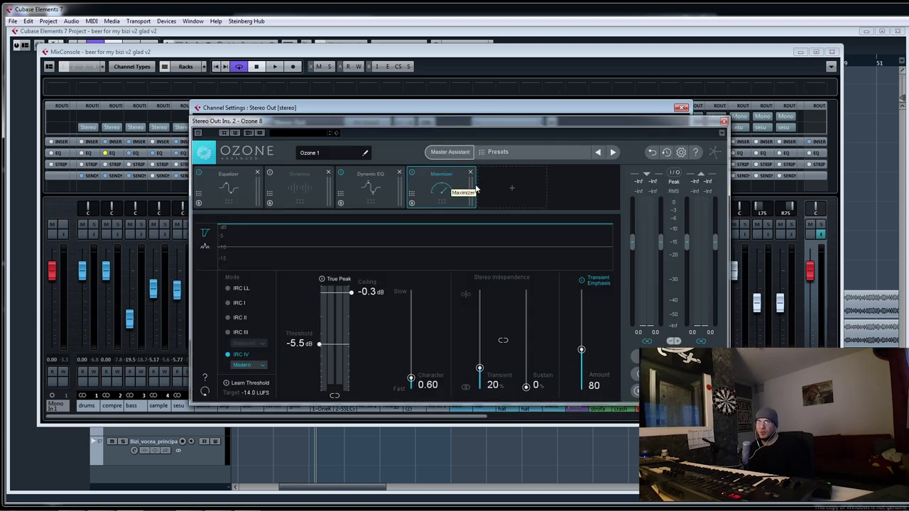
pyautogui.press('space')
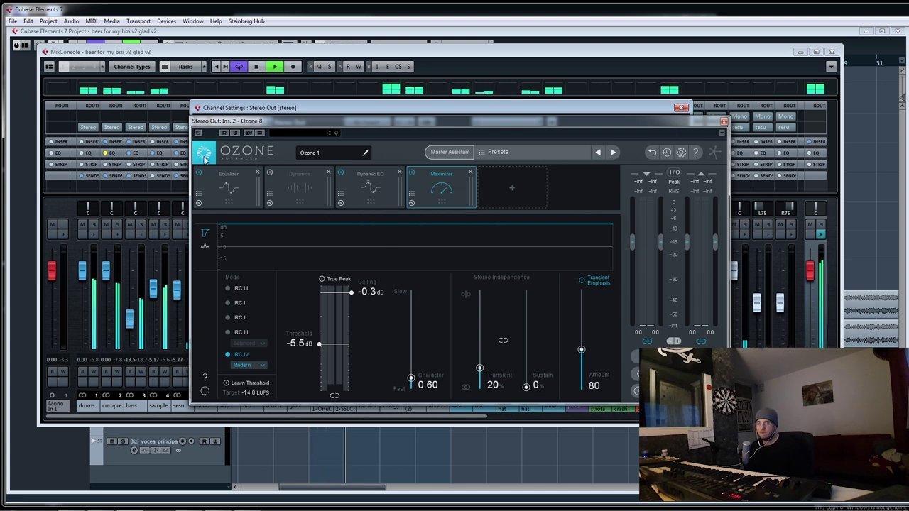
pyautogui.press('space')
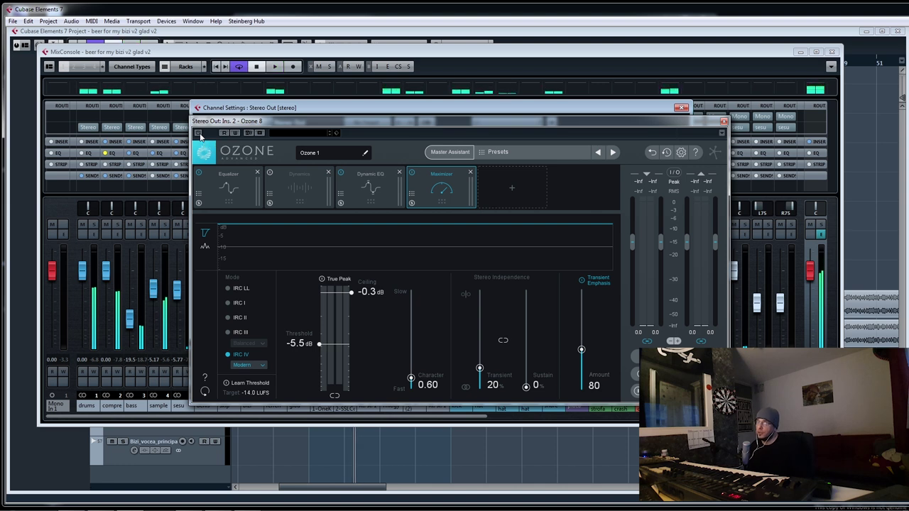
pyautogui.press('space')
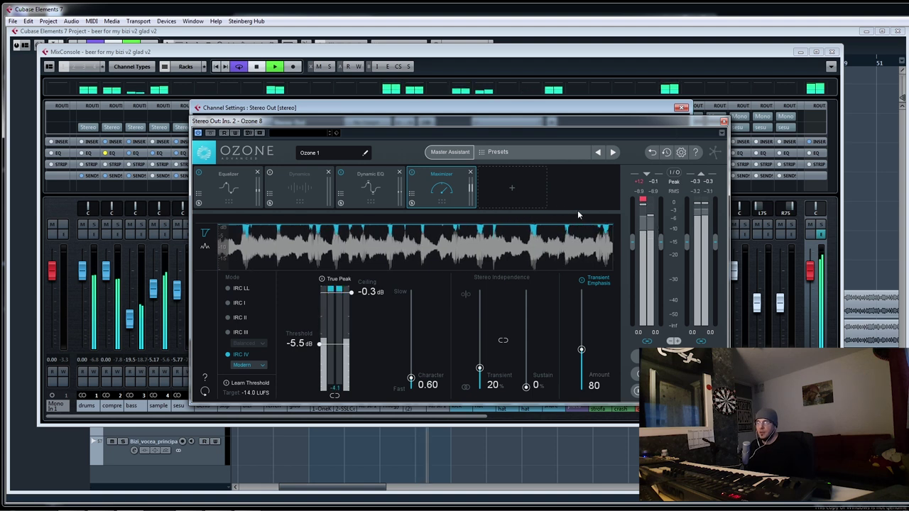
pyautogui.press('space')
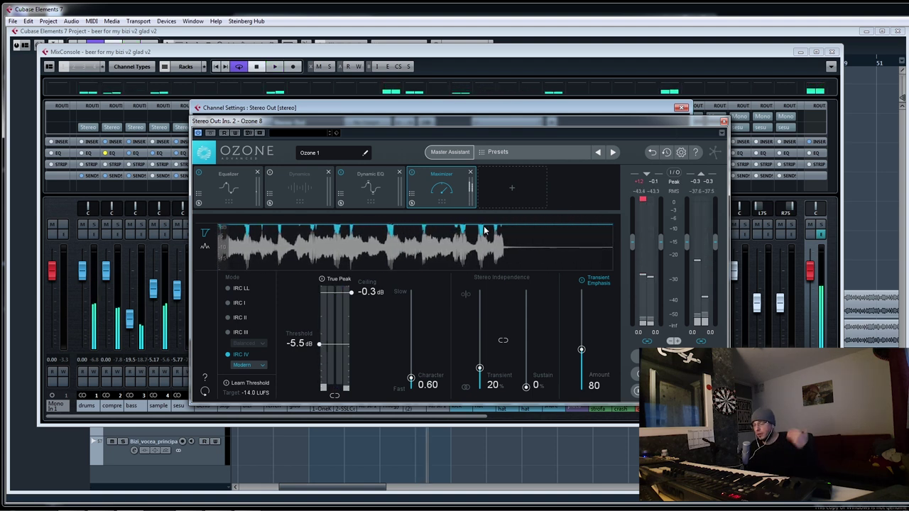
# - Examine the settings of Ozone 8's Dynamic EQ, Equalizer and Maximizer modules
pyautogui.click(364, 183)
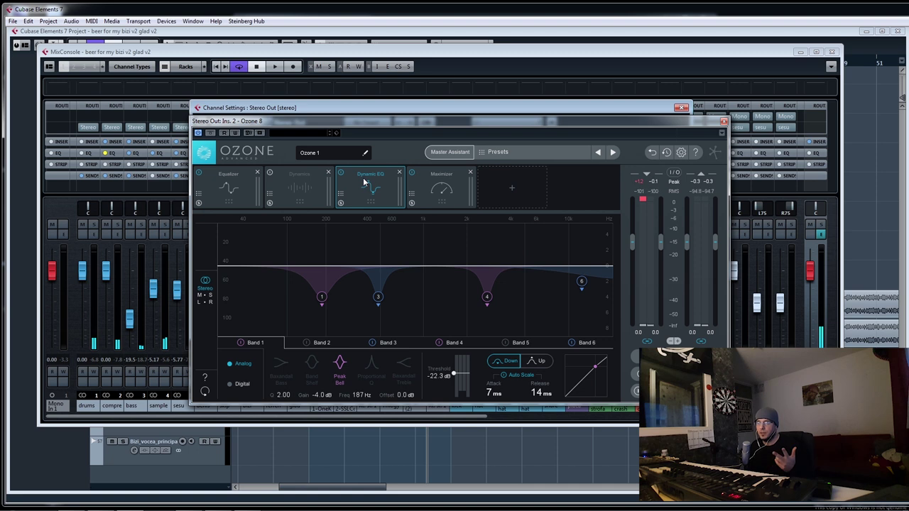
pyautogui.click(225, 186)
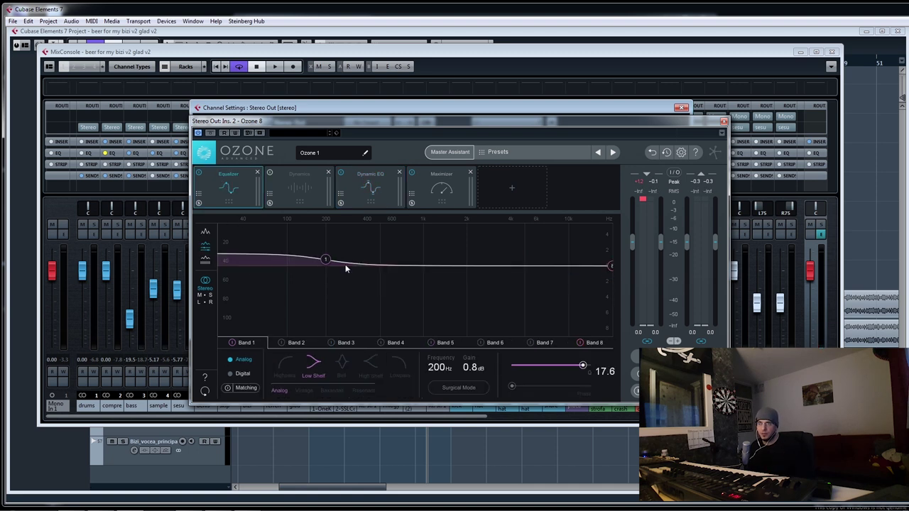
pyautogui.click(438, 183)
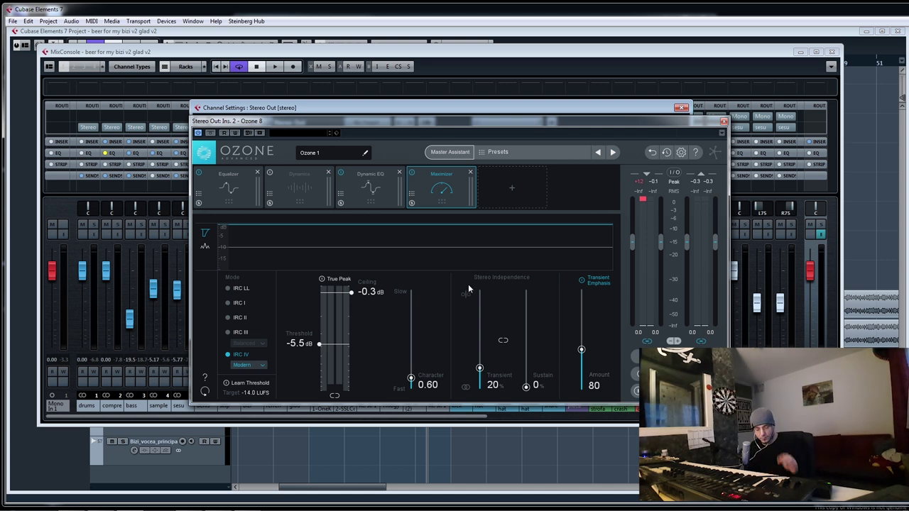
# - Close the Ozone 8, StereoEnhancer, Stereo Out channel settings and MixConsole windows to return to the project
pyautogui.click(723, 122)
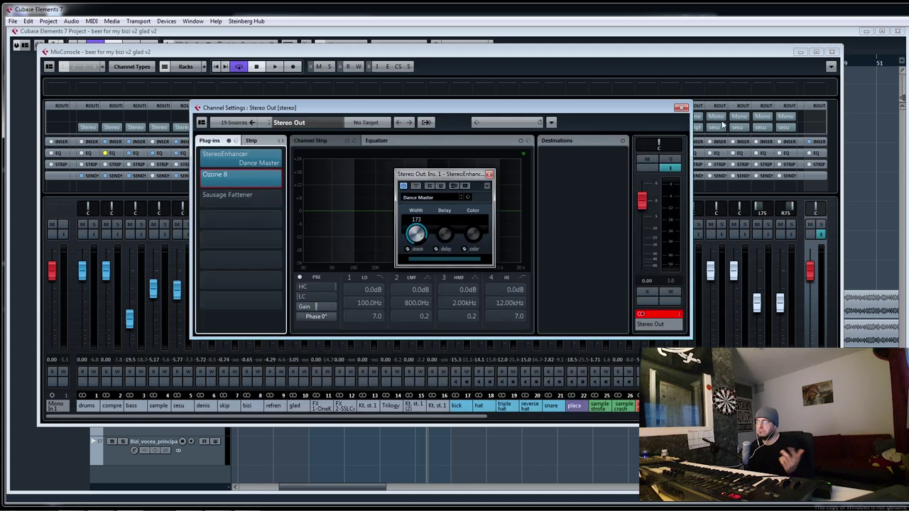
pyautogui.click(833, 53)
pyautogui.click(681, 108)
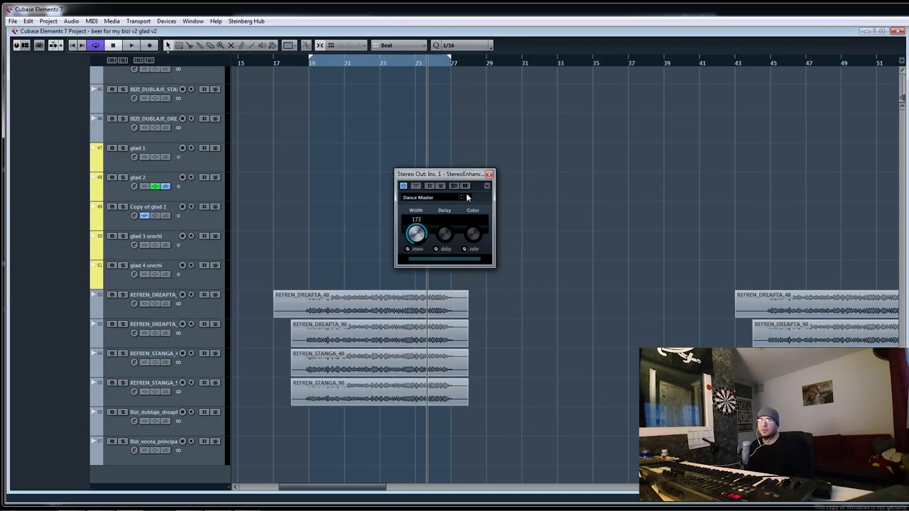
pyautogui.click(489, 176)
# - Return to the drum tracks at the start of the track list and reduce the track heights by two steps
pyautogui.scroll(15, 571, 244)
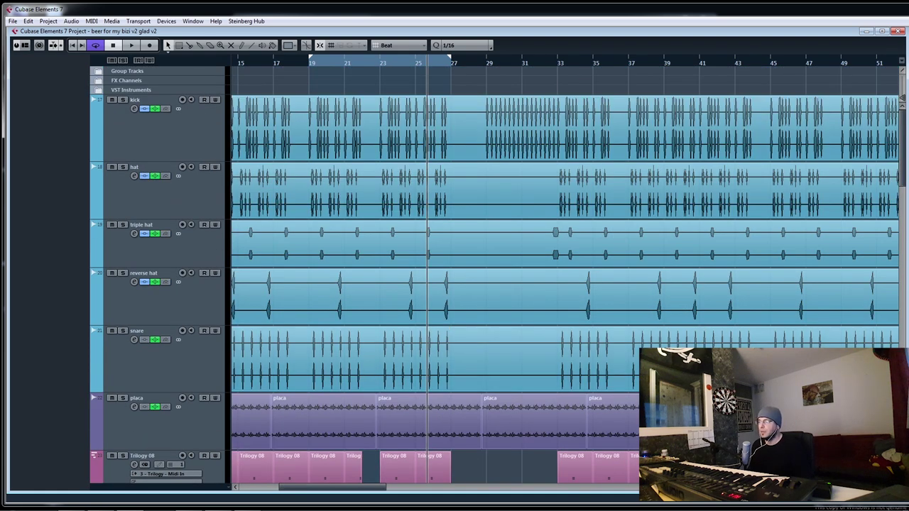
pyautogui.hotkey('alt', 'Up')
pyautogui.hotkey('alt', 'Up')
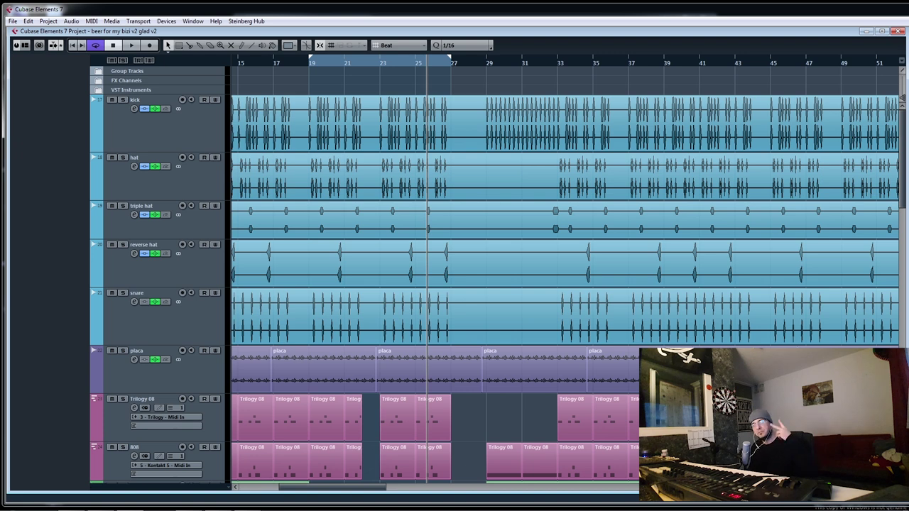